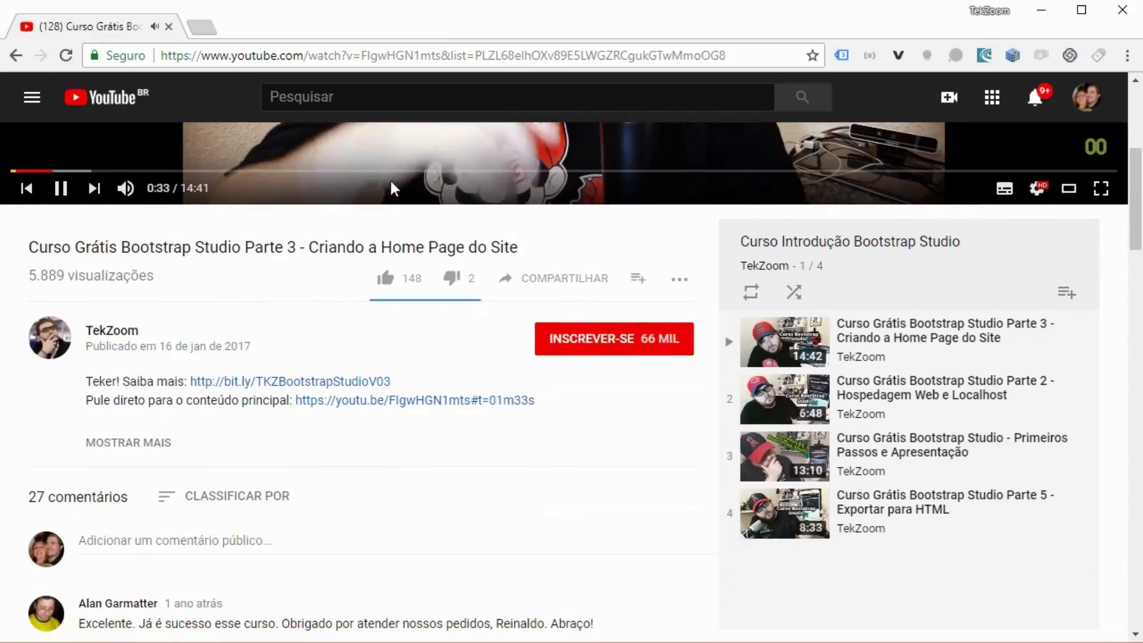
Subscribe to TekZoom and turn on the bell for all new-video notifications.
left_click(621, 333)
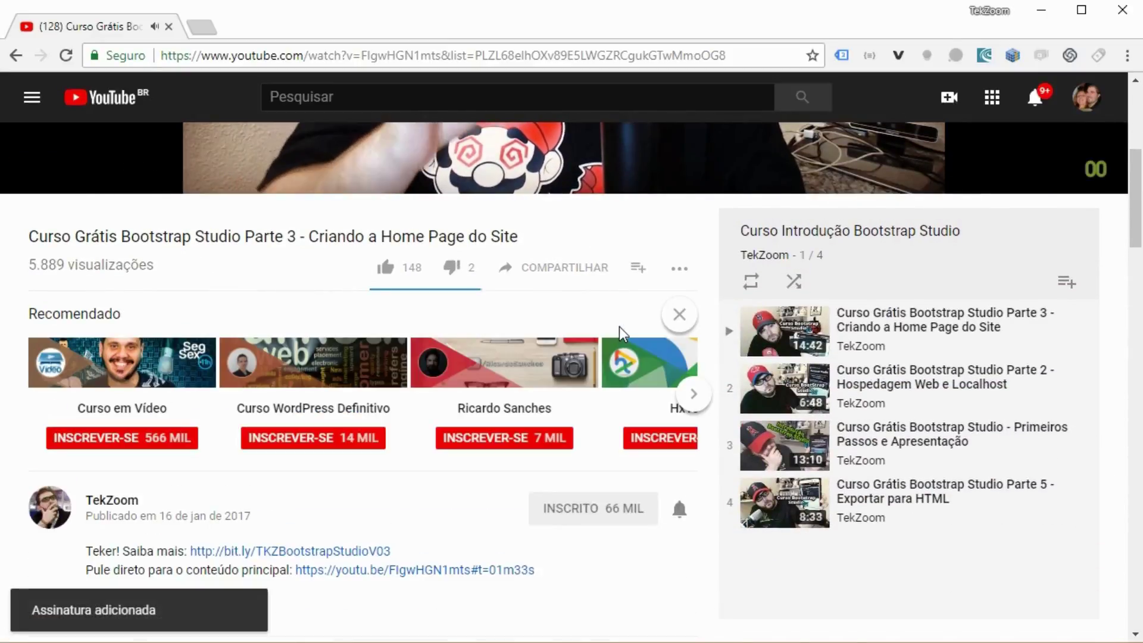
left_click(679, 511)
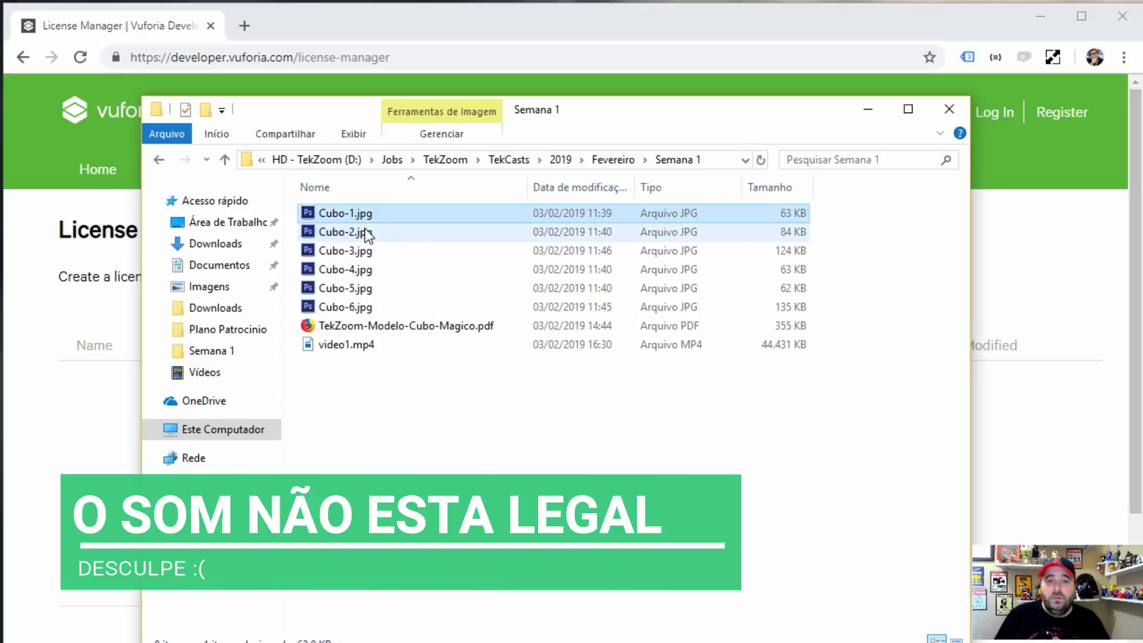
Review Cubo-5.jpg, Cubo-6.jpg and the cube template PDF in the Semana 1 folder.
left_click(373, 290)
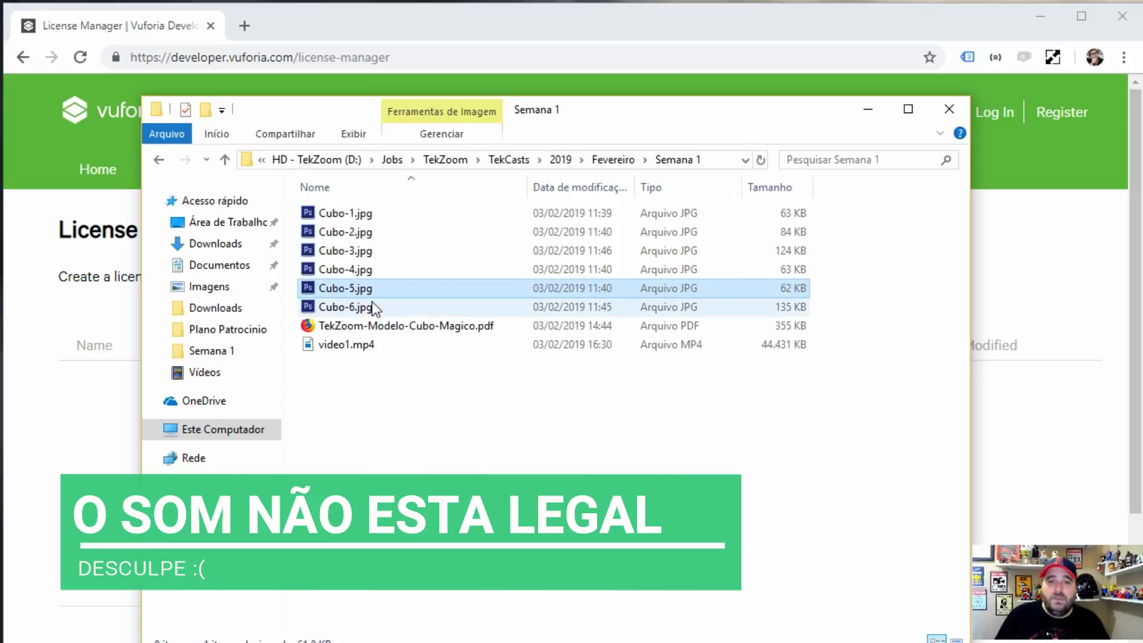
left_click(370, 309)
left_click(476, 327)
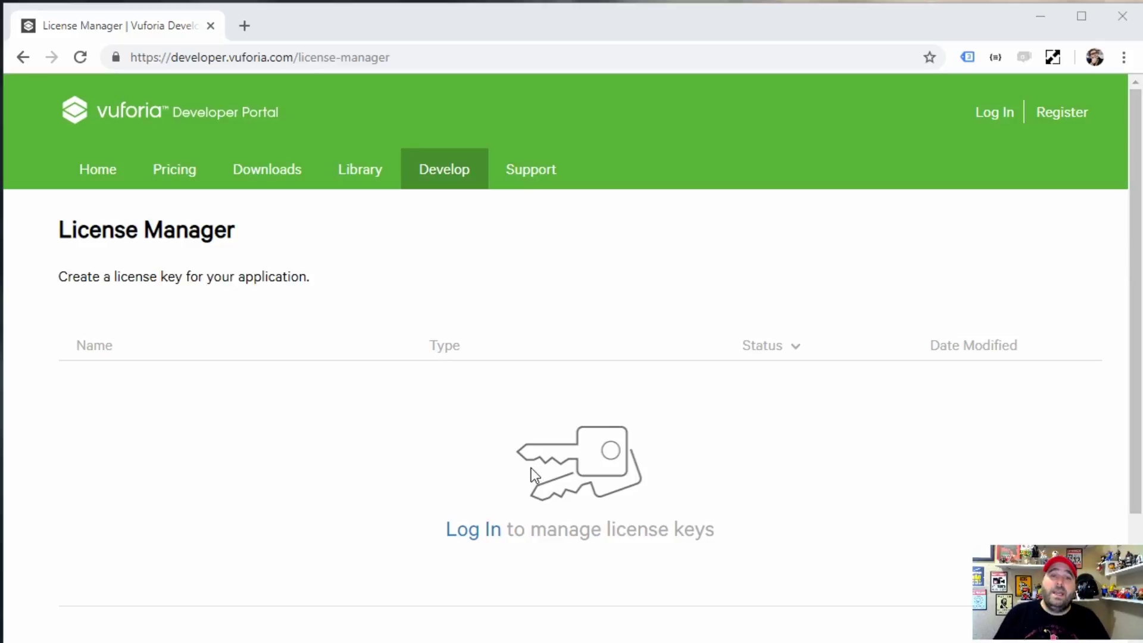
Sign in and create a free development license key named CuboTekZoom.
left_click(489, 536)
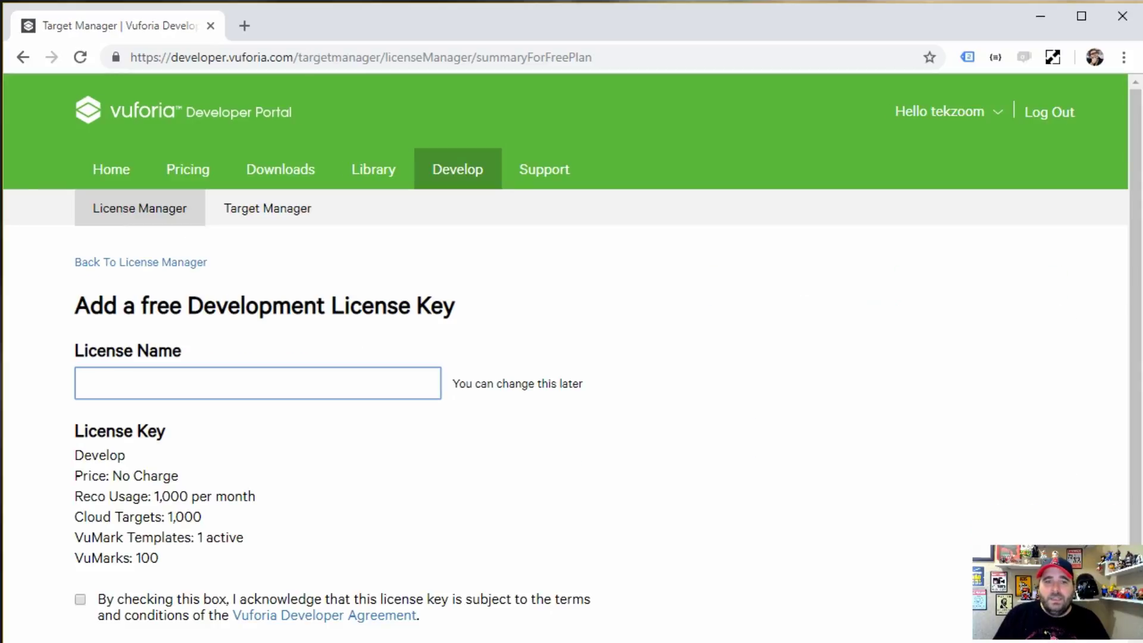
left_click(174, 210)
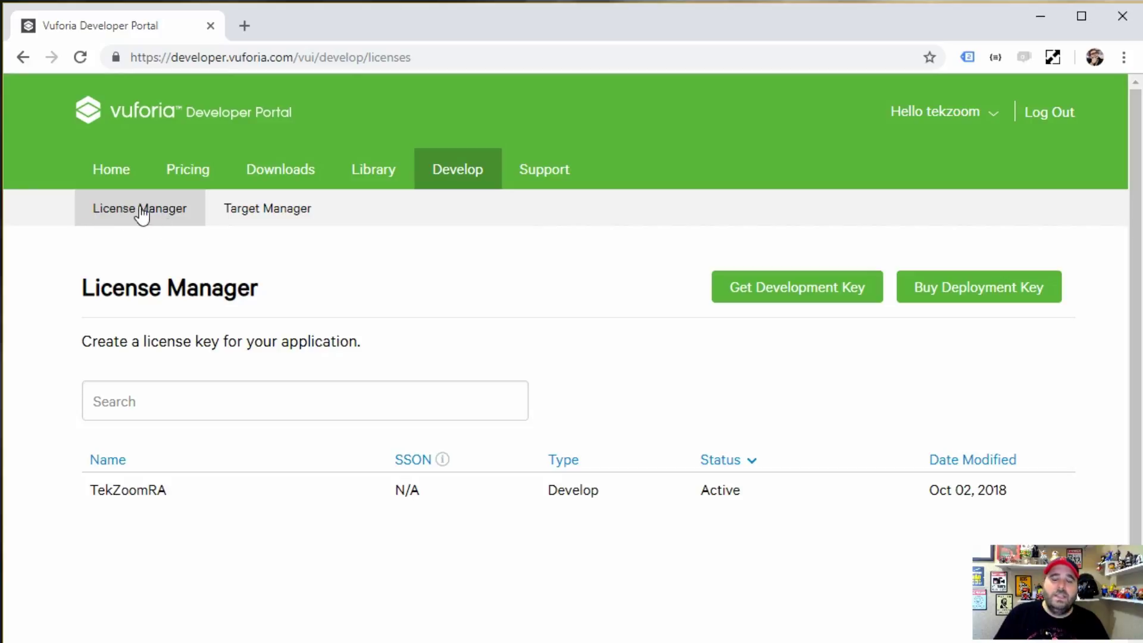
left_click(802, 293)
type("CuboTekZoom")
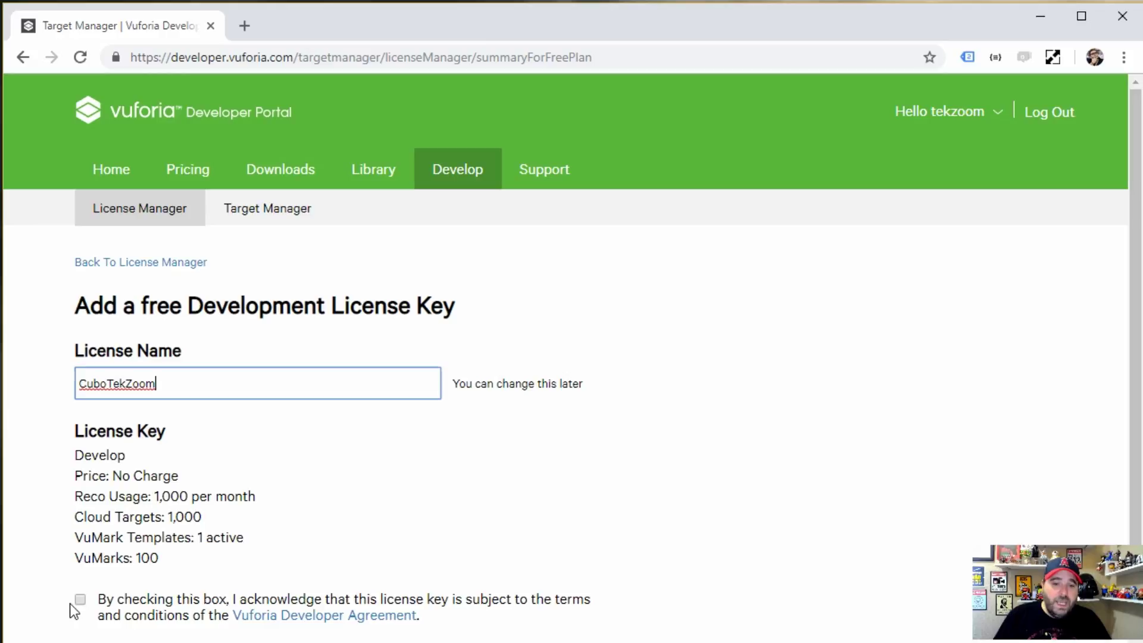
left_click(70, 603)
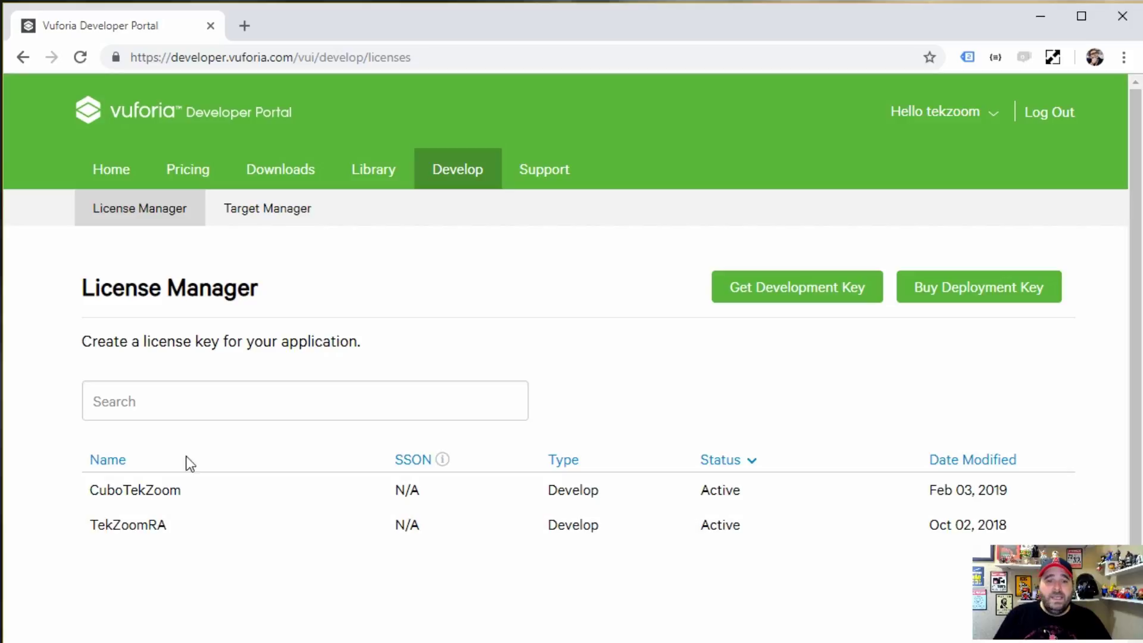
Copy the full CuboTekZoom license key, then go to the Target Manager database list.
left_click(117, 499)
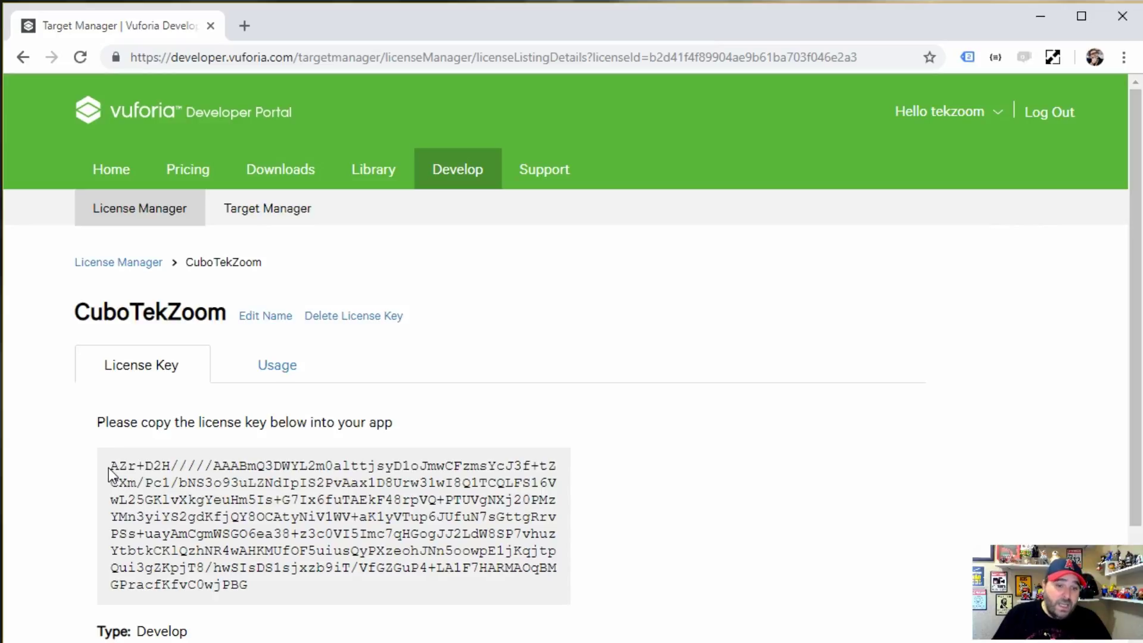
left_click_drag(113, 468, 282, 588)
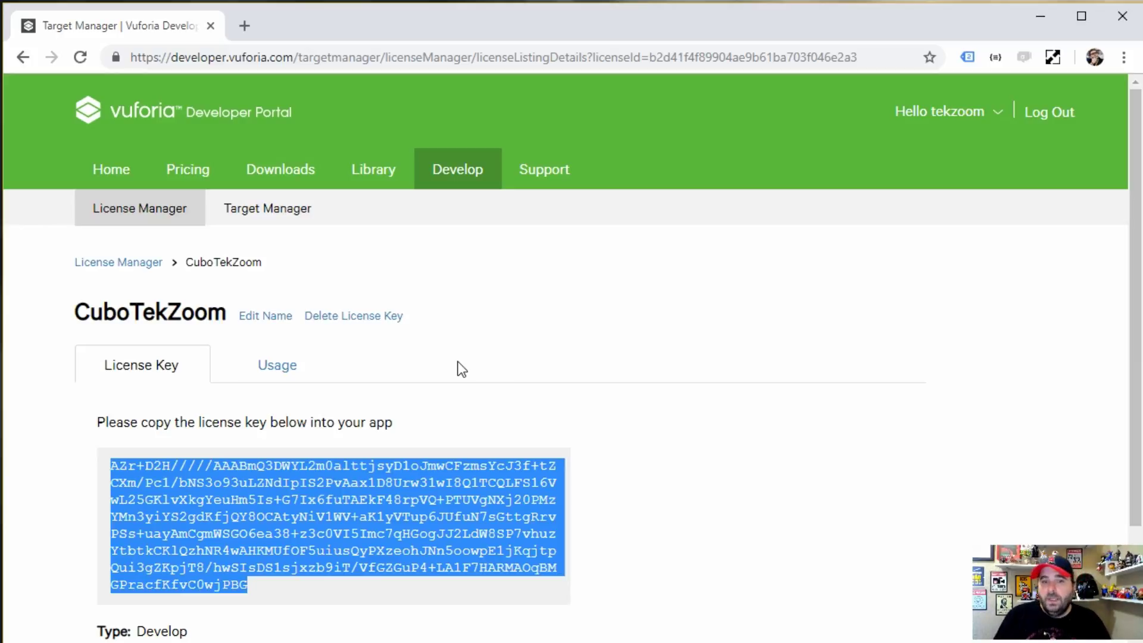
left_click(267, 218)
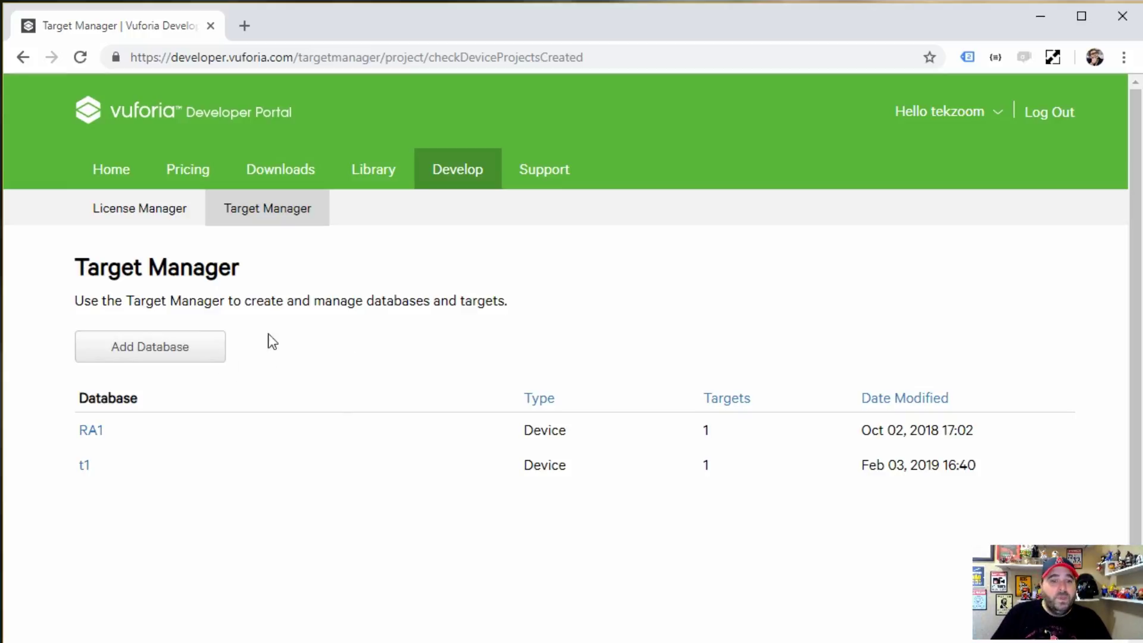
Add a new database named CuboTKZ, keeping its type as Device.
left_click(173, 350)
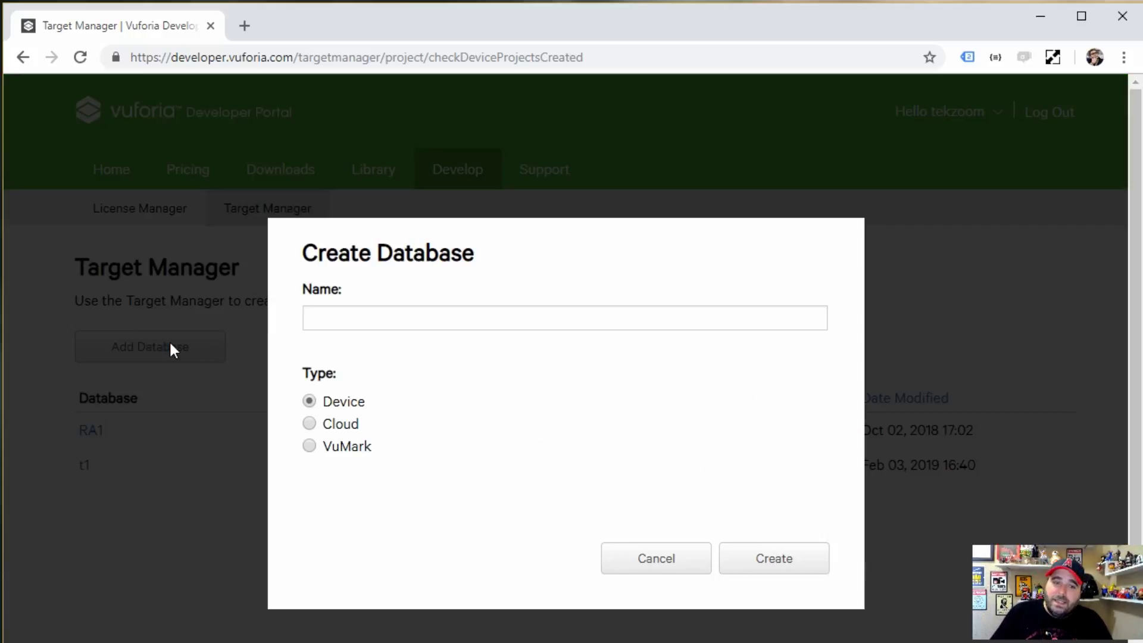
double_click(344, 409)
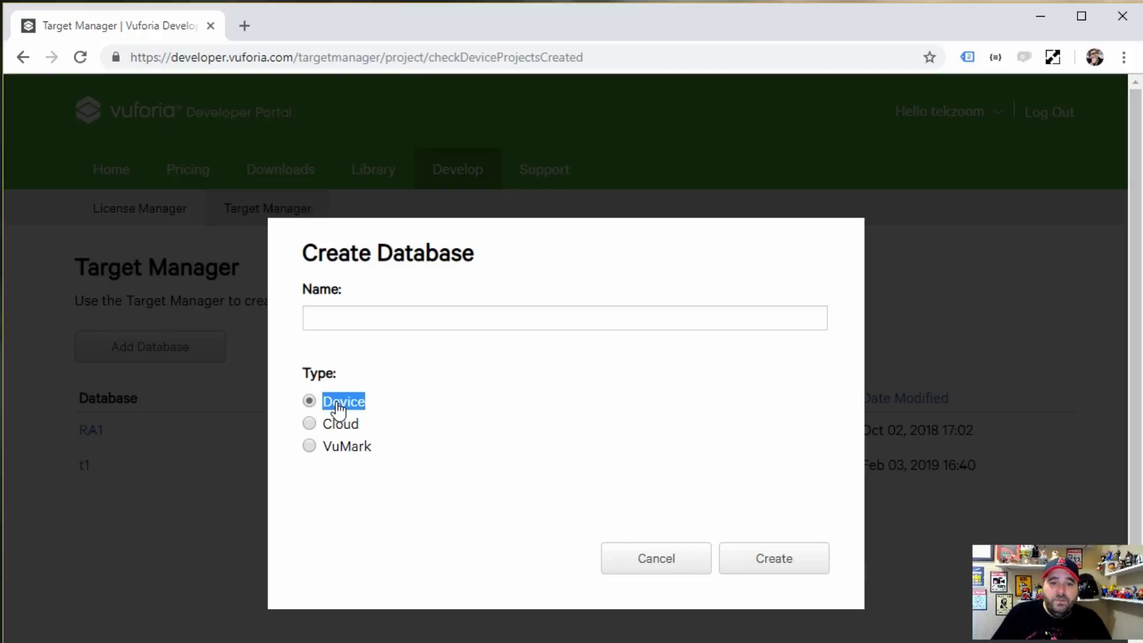
left_click(354, 316)
type("Cubo")
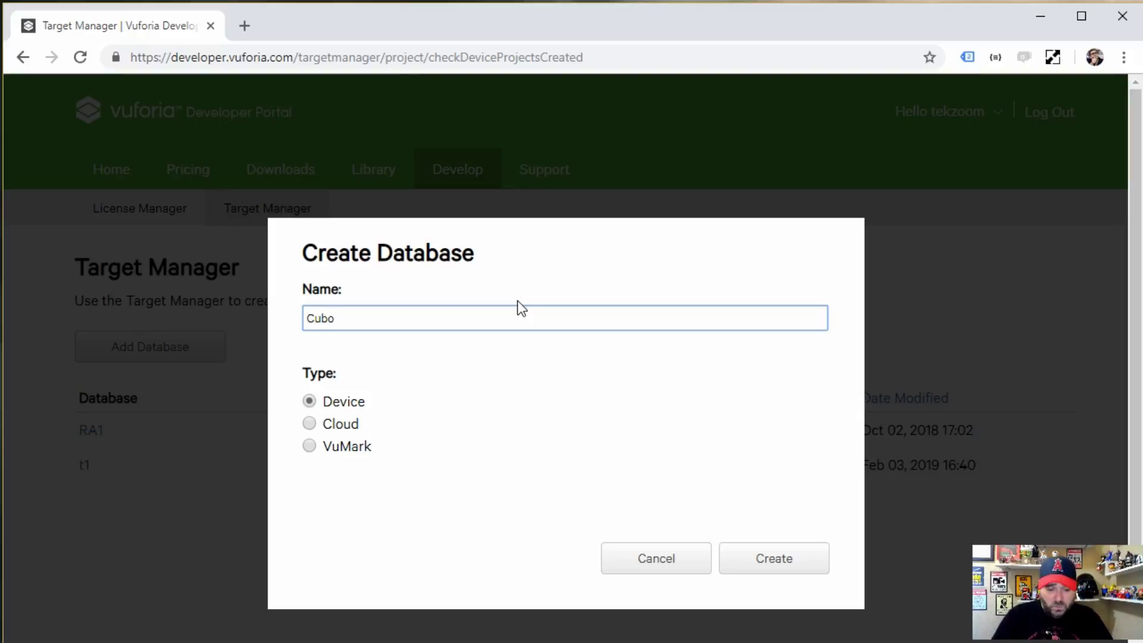
type("TKZ")
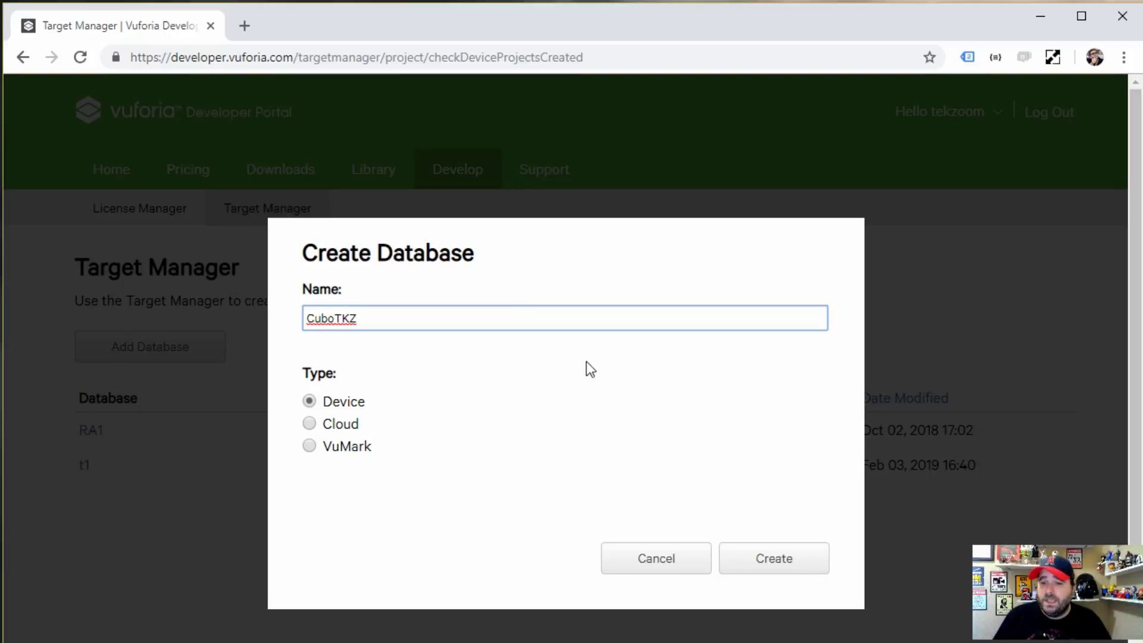
left_click(754, 563)
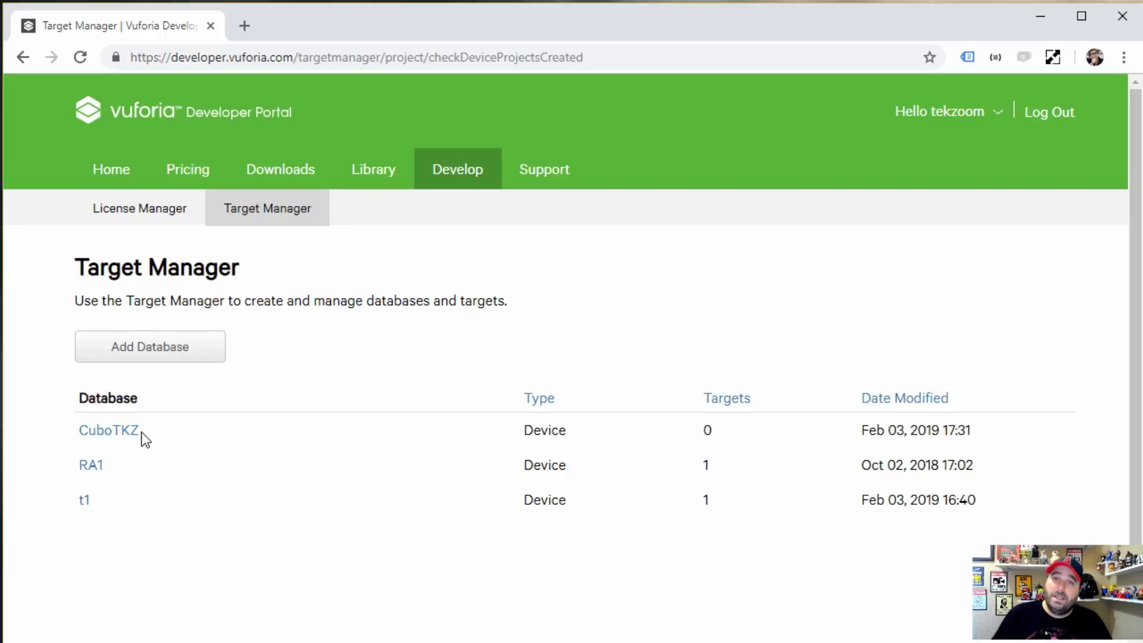
Open the CuboTKZ database and start a new Cuboid target.
left_click(119, 433)
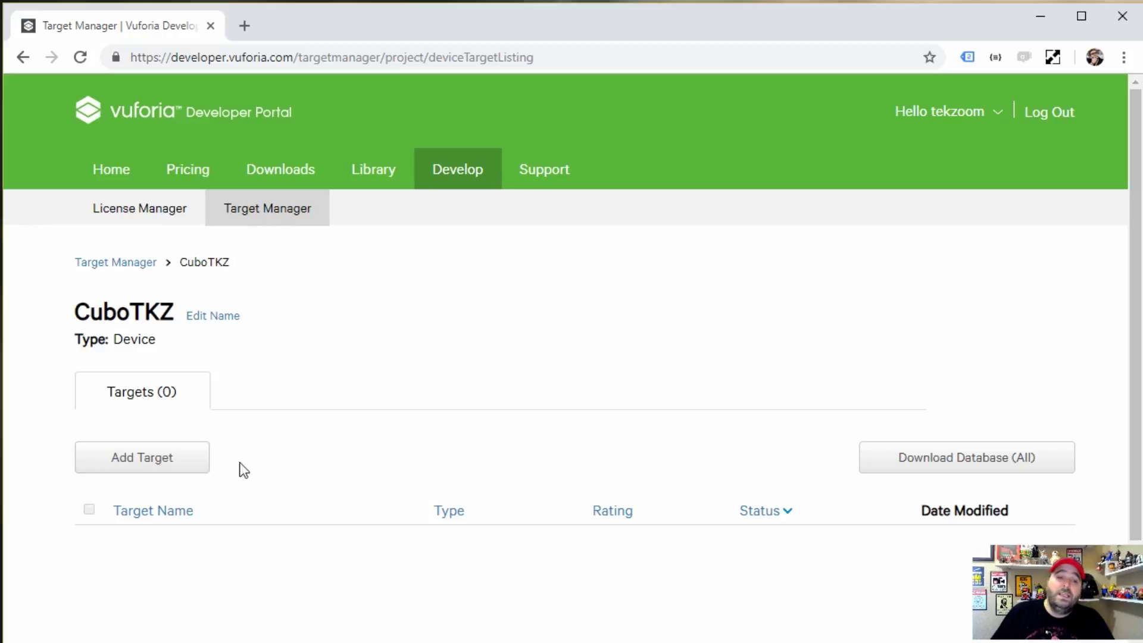
left_click(181, 468)
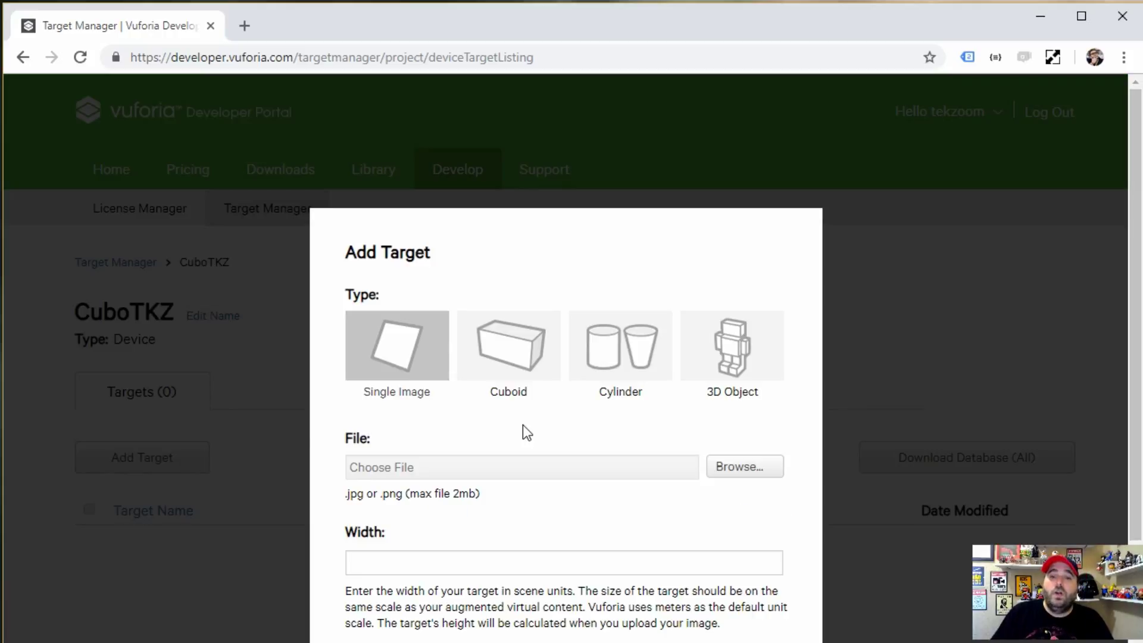
left_click(522, 379)
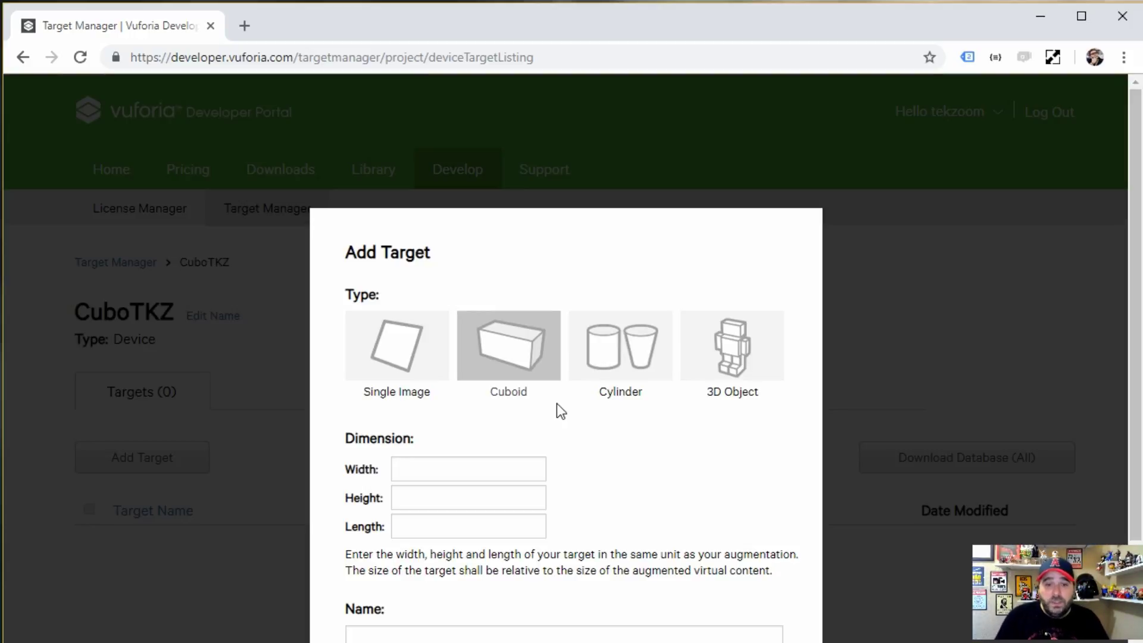
Give the cuboid width, height and length 10, name it Cubao, and add it.
left_click(462, 465)
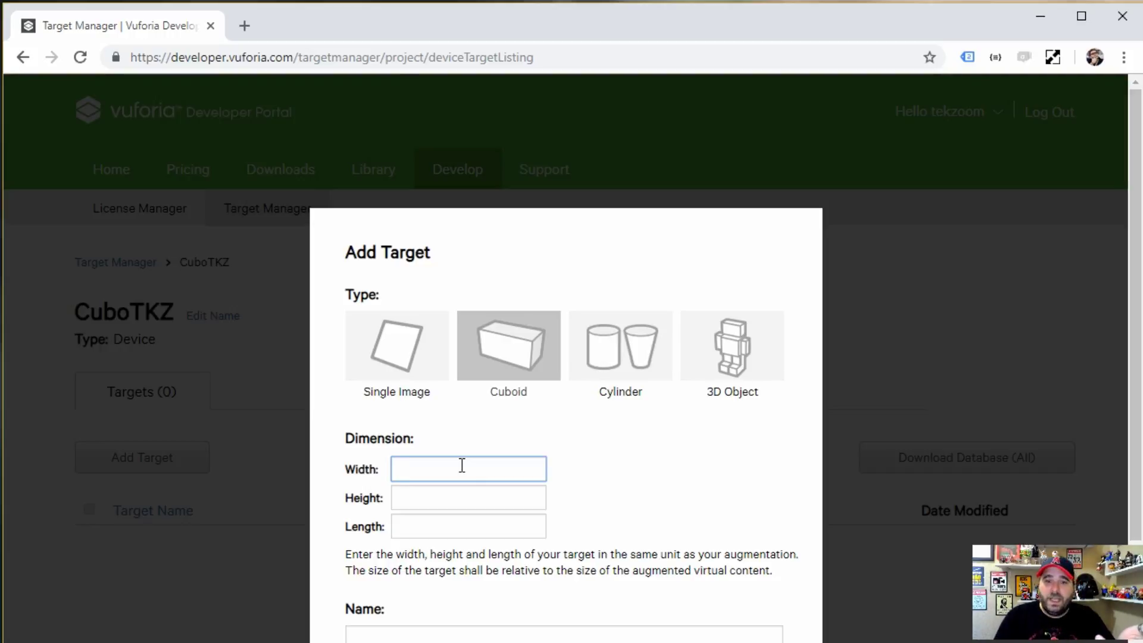
type("10")
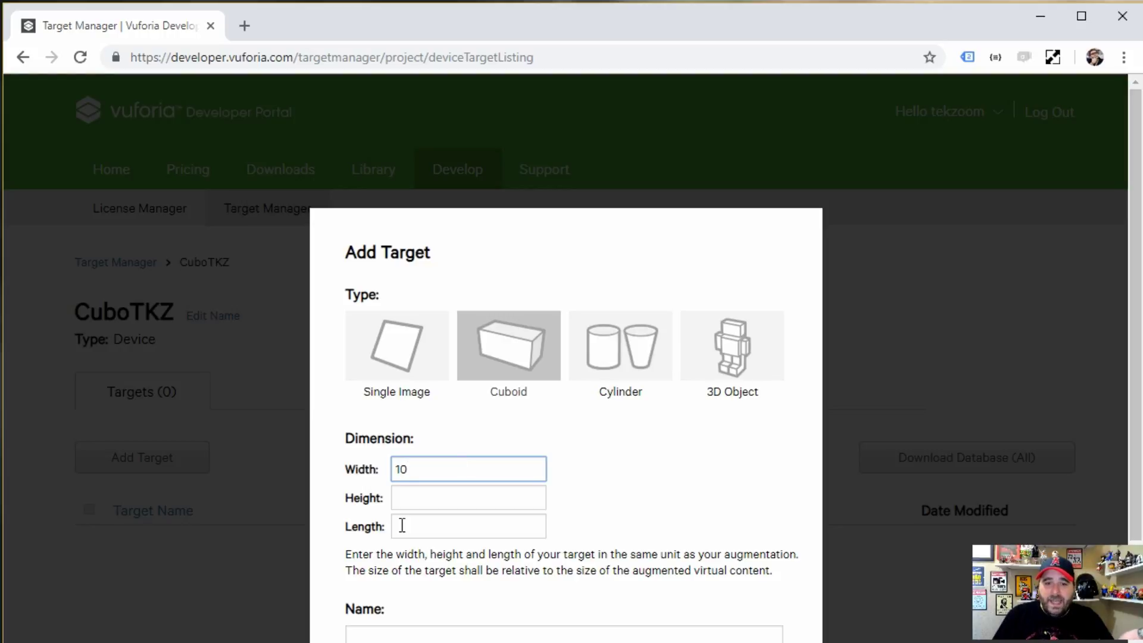
left_click(442, 497)
type("10")
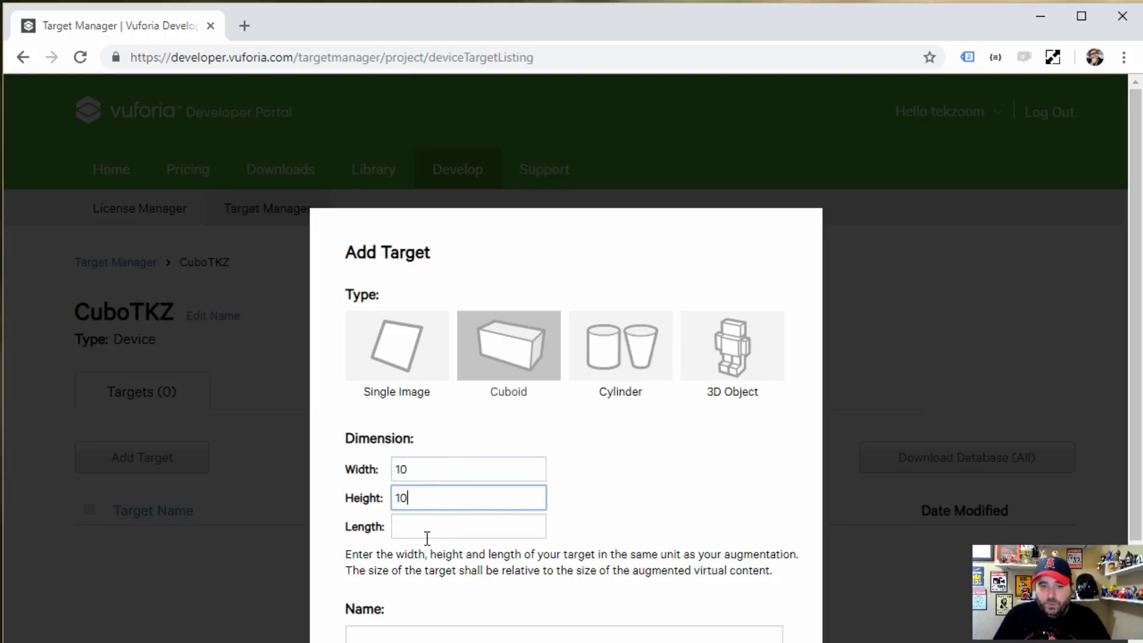
left_click(429, 527)
type("10")
left_click(414, 635)
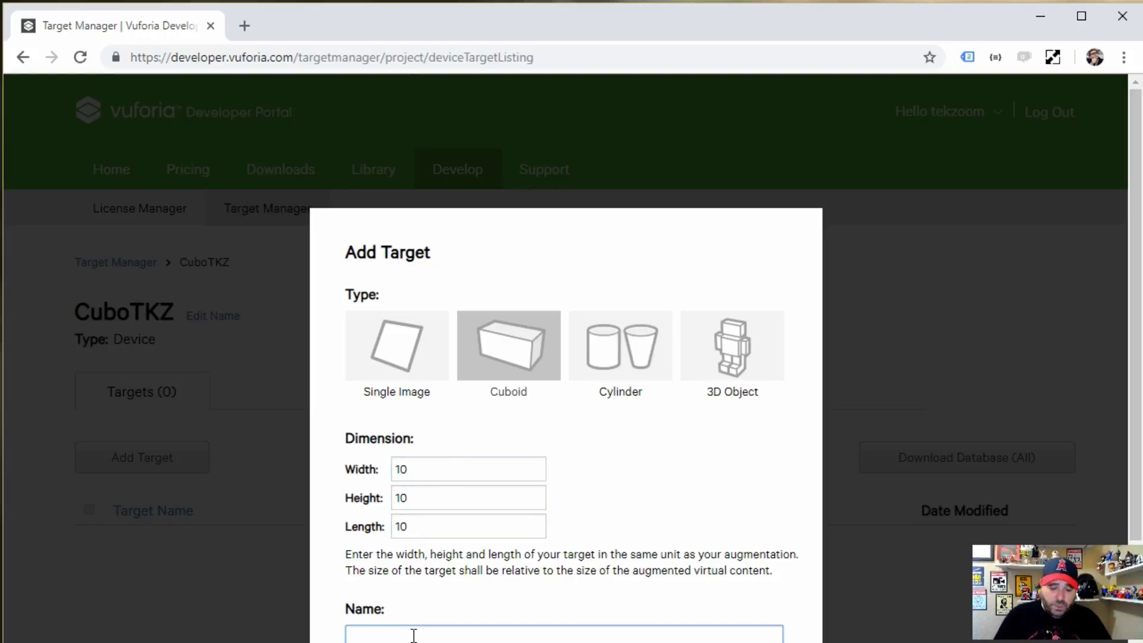
type("Cuba")
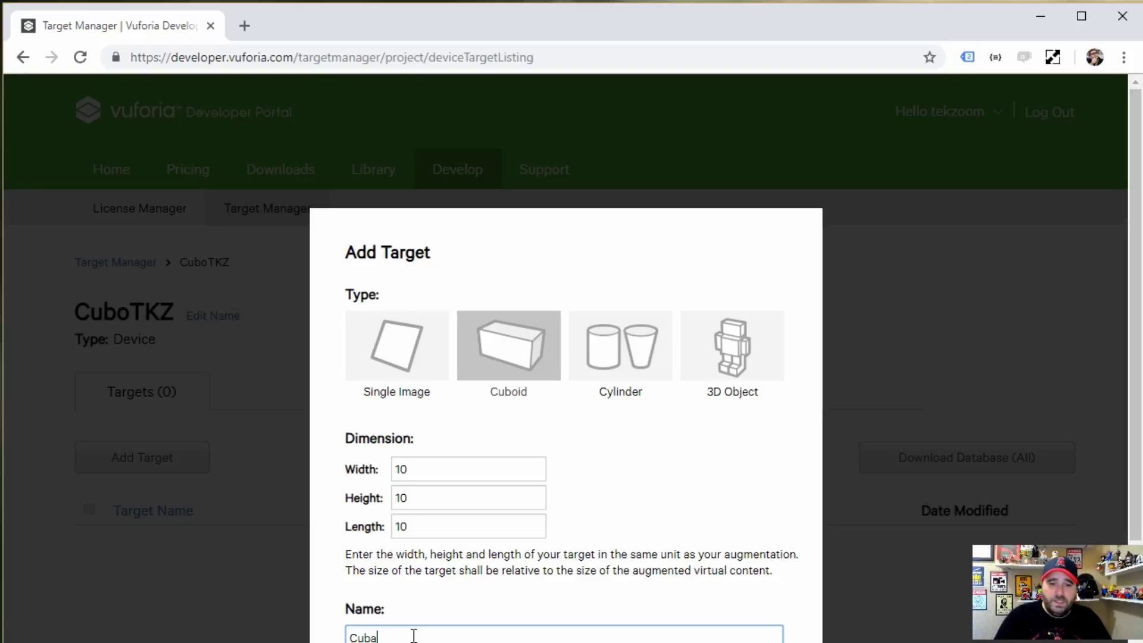
type("o")
scroll(731, 630, "down", 3)
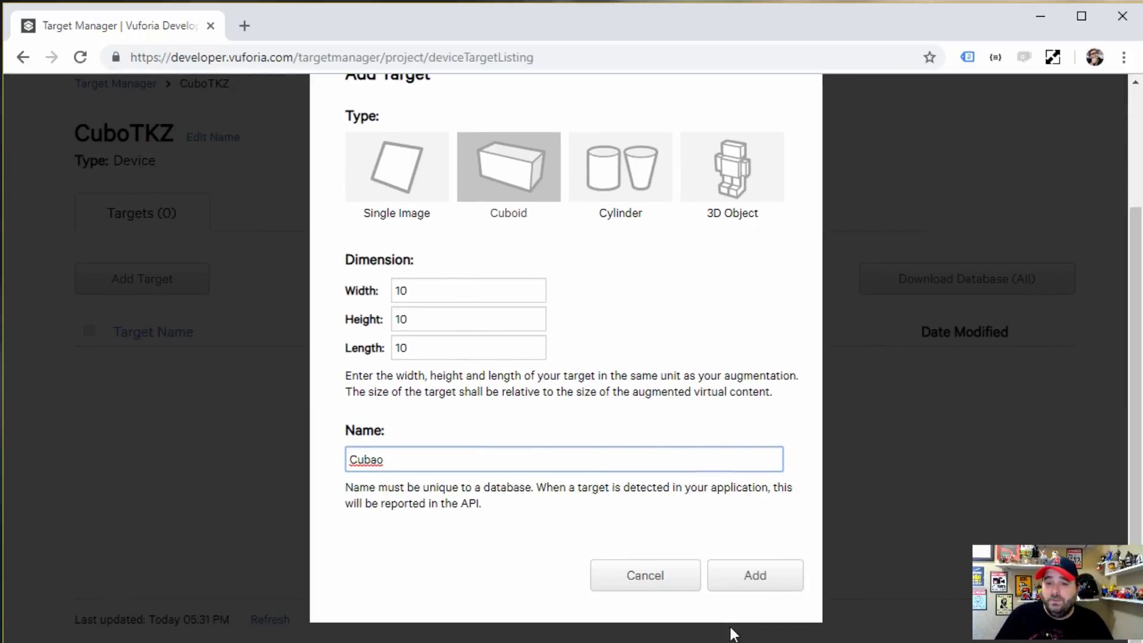
left_click(756, 578)
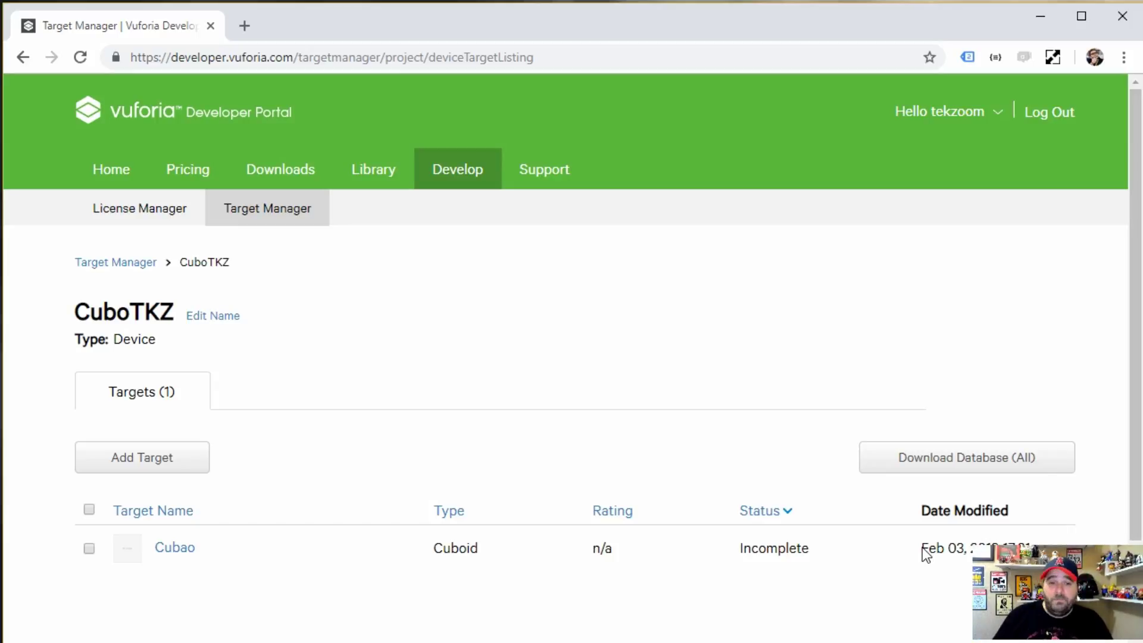
Open the Cubao target and rotate its cube preview to view other faces.
left_click(163, 550)
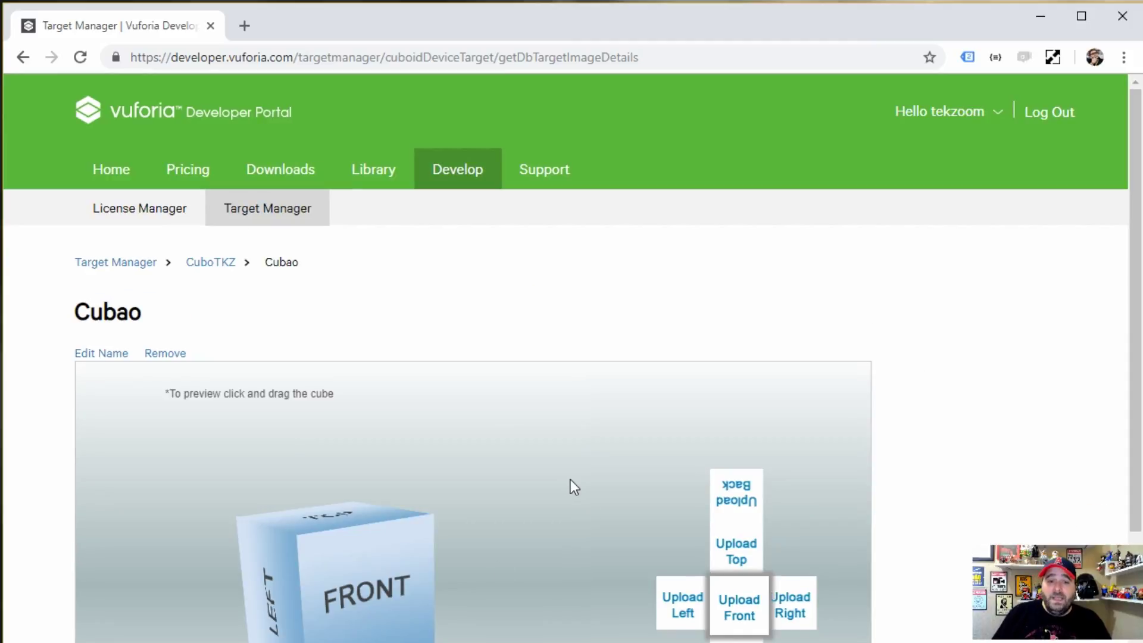
mouse_move(571, 480)
left_mouse_down()
mouse_move(219, 588)
mouse_move(448, 606)
mouse_move(433, 435)
mouse_move(237, 494)
mouse_move(417, 642)
left_mouse_up()
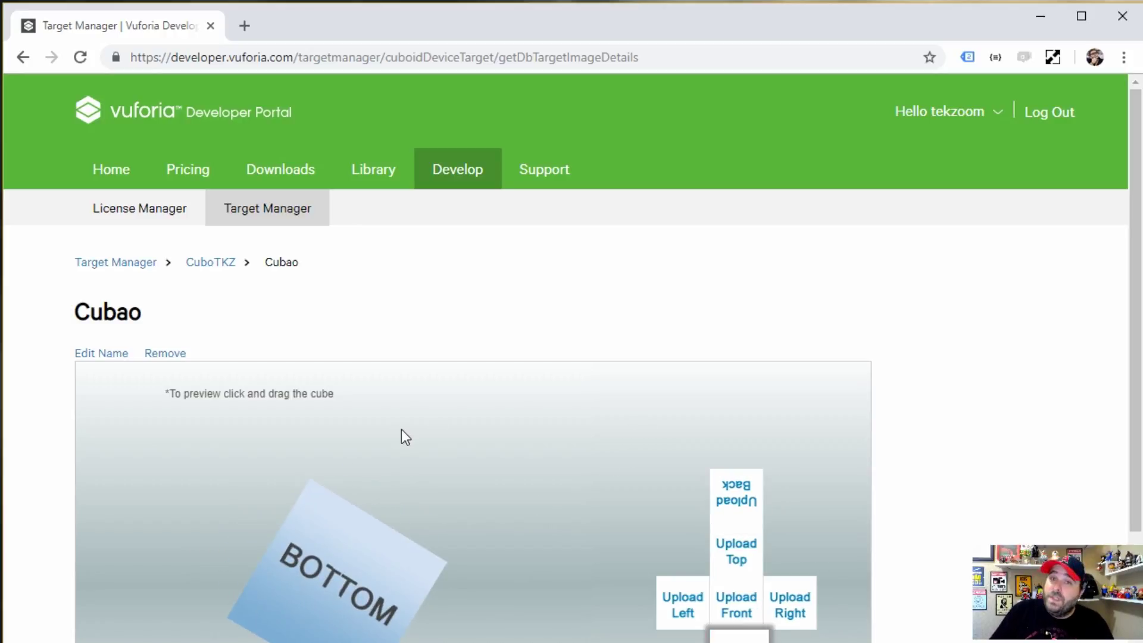
Assign Cubo-1.jpg to the back face, reviewing Cubo-1 to Cubo-6 in the image folder.
left_click(749, 491)
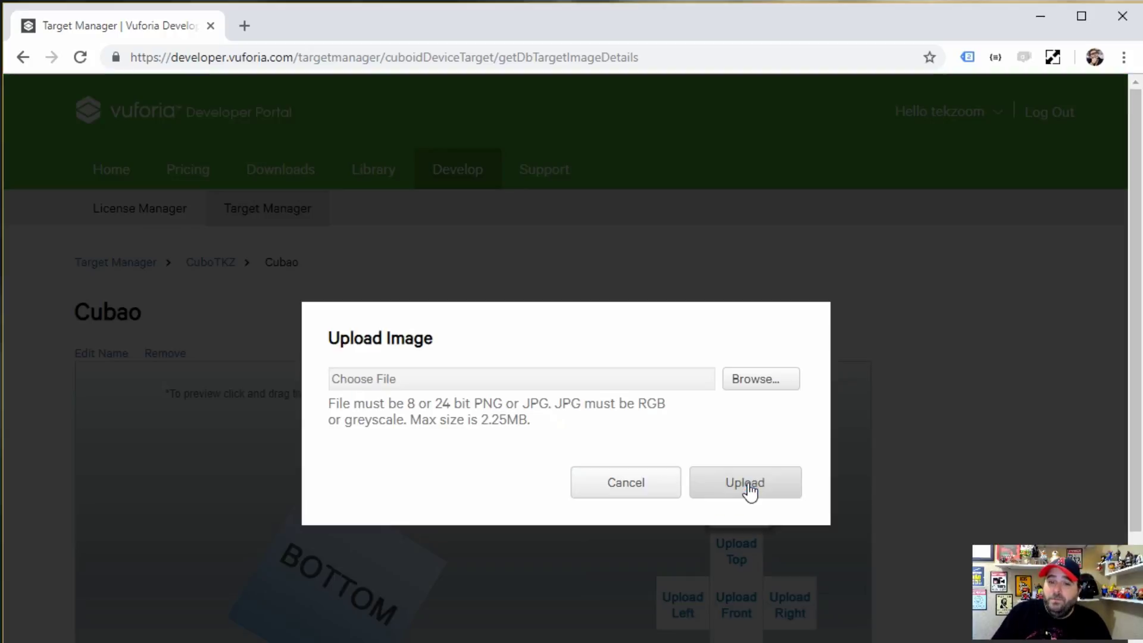
left_click(768, 387)
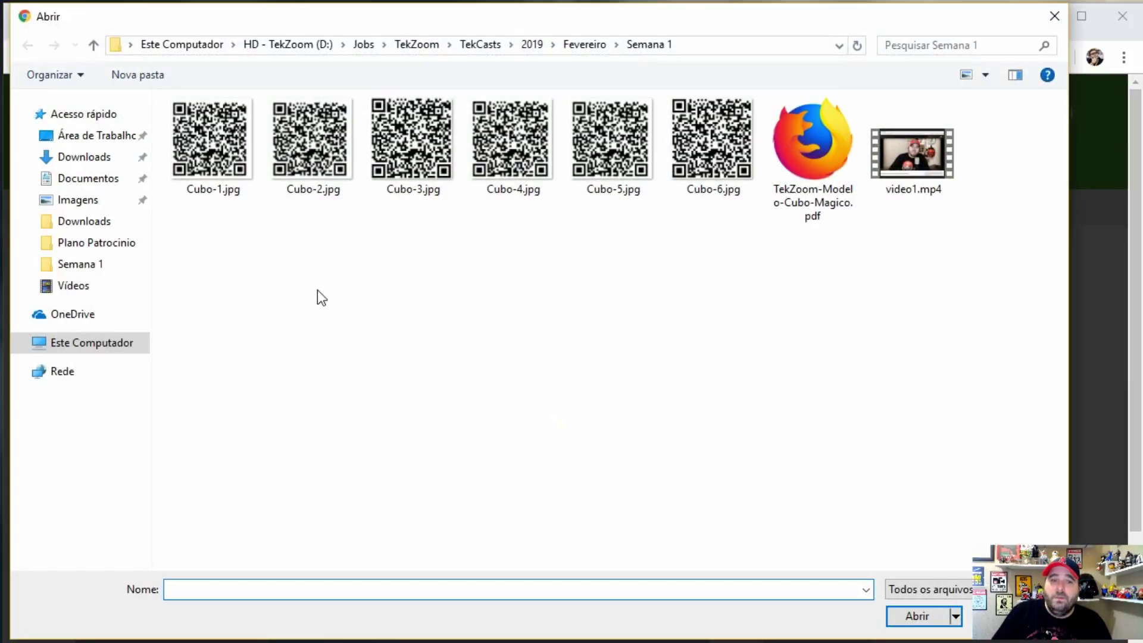
double_click(211, 186)
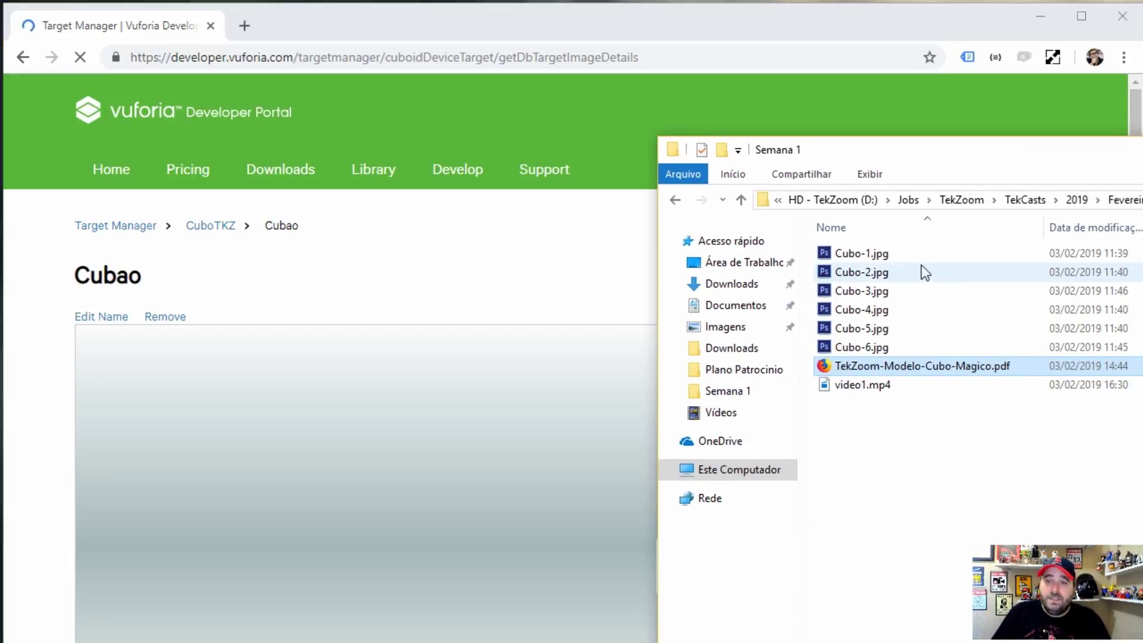
left_click(872, 254)
left_click(876, 273)
left_click(870, 291)
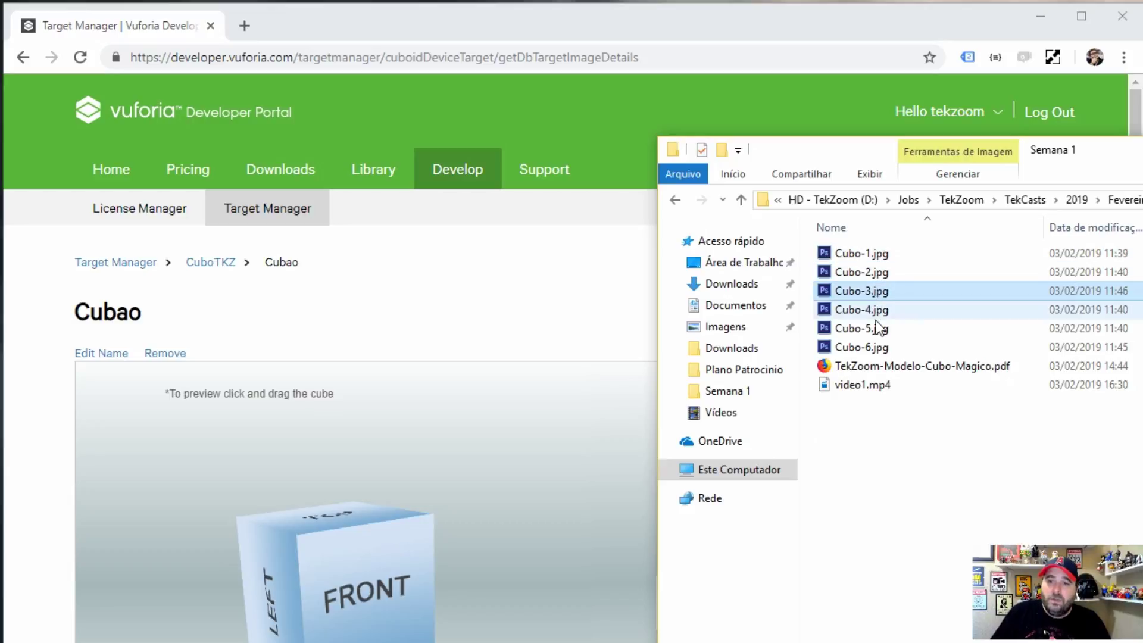
left_click(875, 311)
left_click(875, 329)
left_click(875, 347)
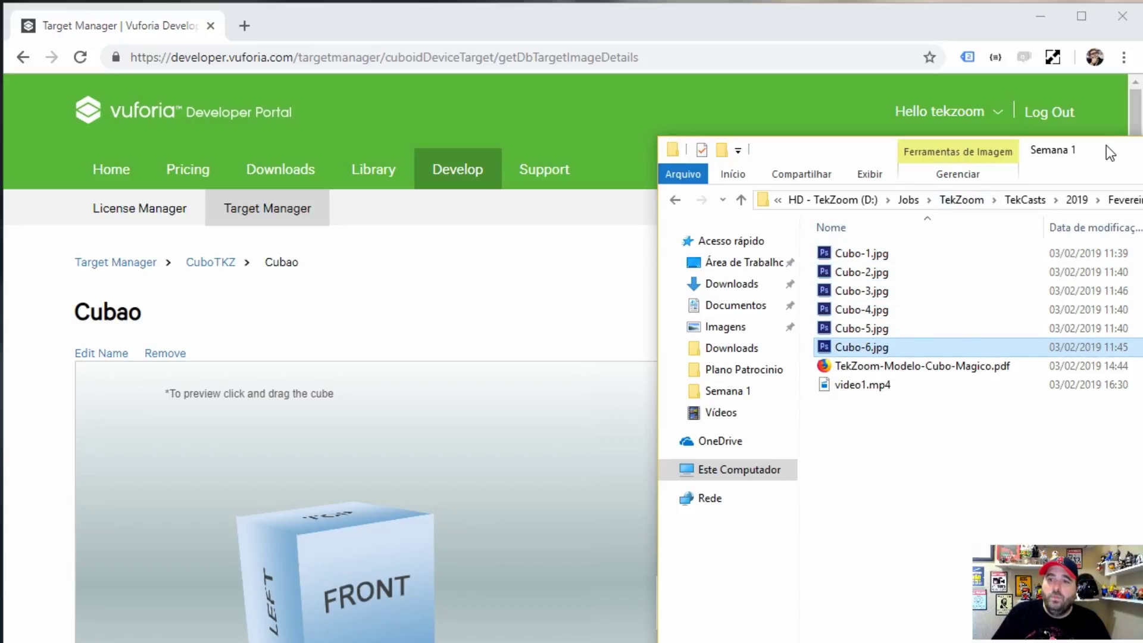
left_click_drag(1106, 146, 1142, 157)
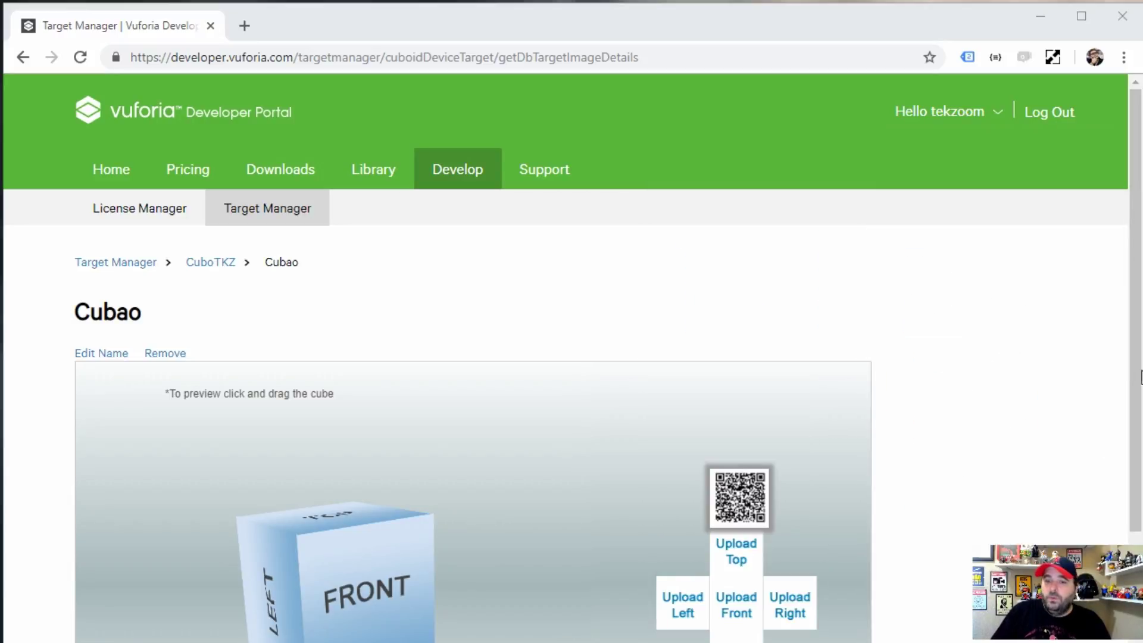
Upload Cubo-2.jpg to the top face and Cubo-3.jpg to the front face.
left_click(736, 560)
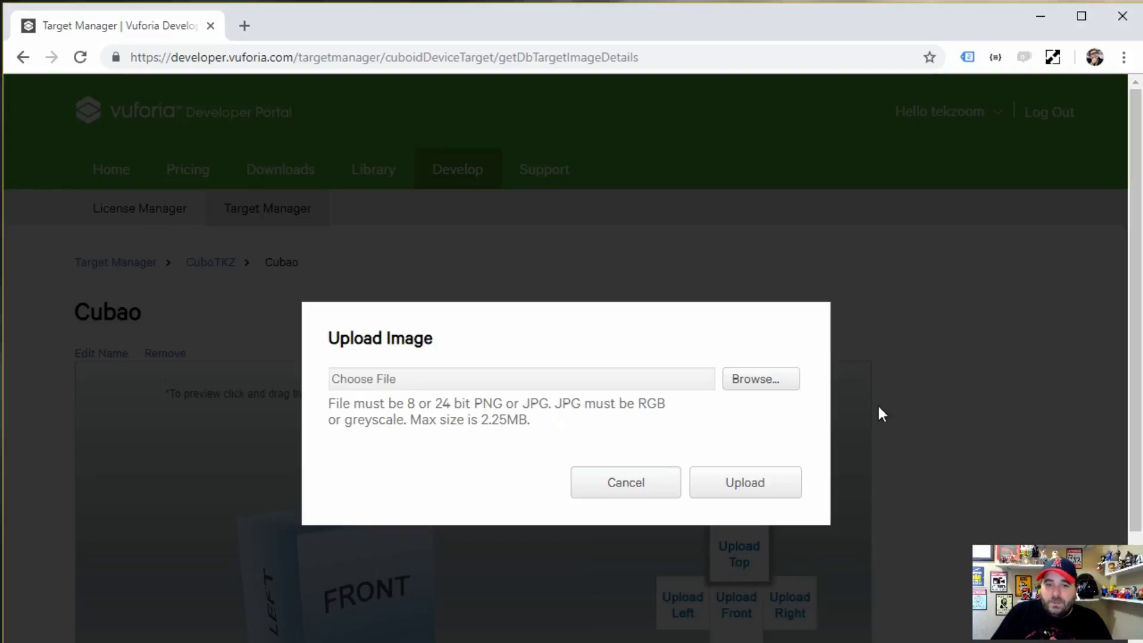
left_click(773, 385)
double_click(305, 149)
left_click(745, 490)
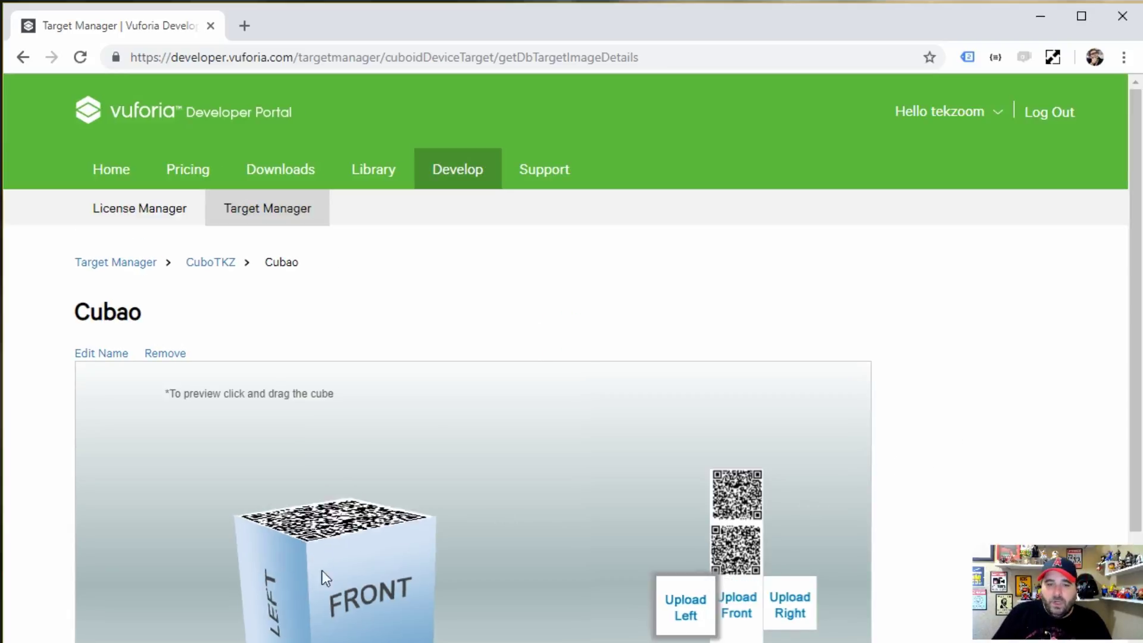
mouse_move(322, 572)
left_mouse_down()
mouse_move(529, 592)
mouse_move(359, 544)
left_mouse_up()
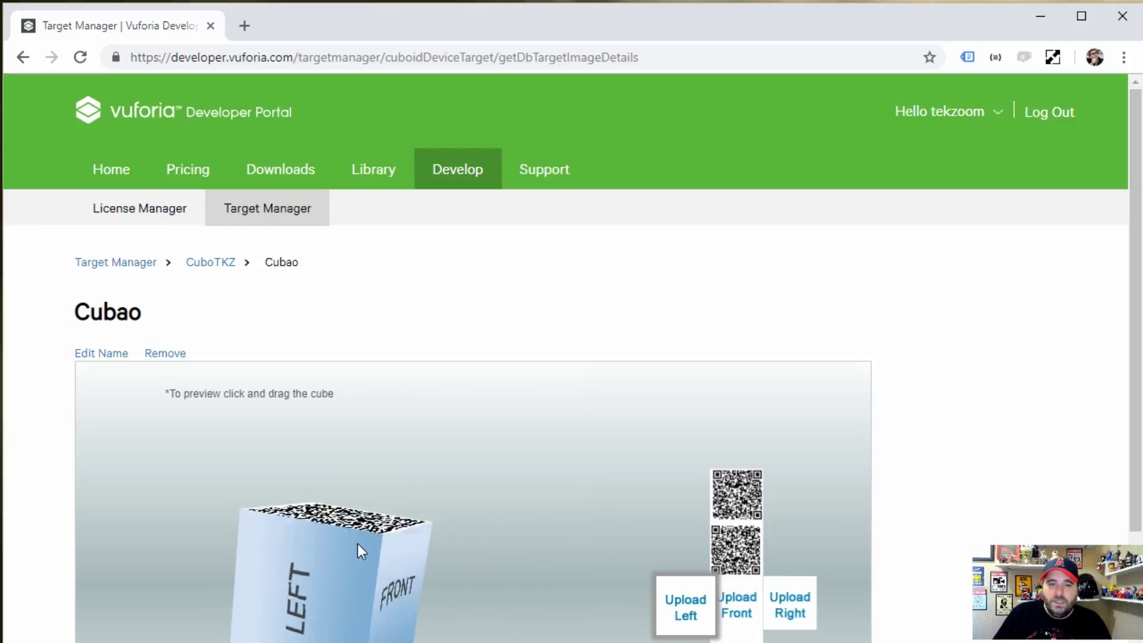
left_click(736, 607)
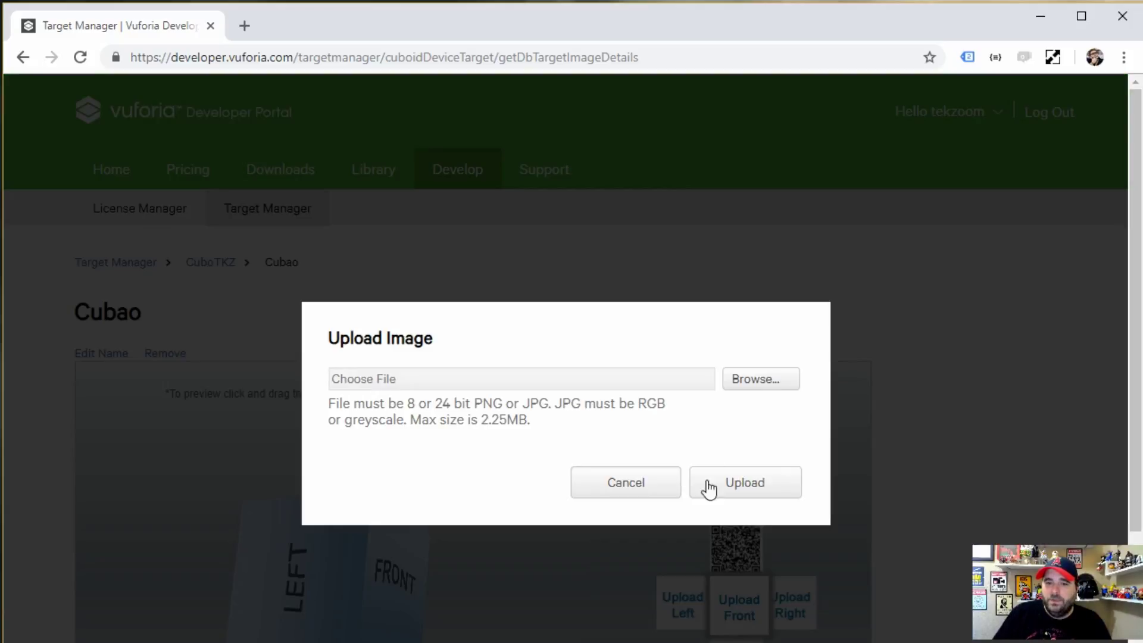
left_click(748, 387)
double_click(398, 151)
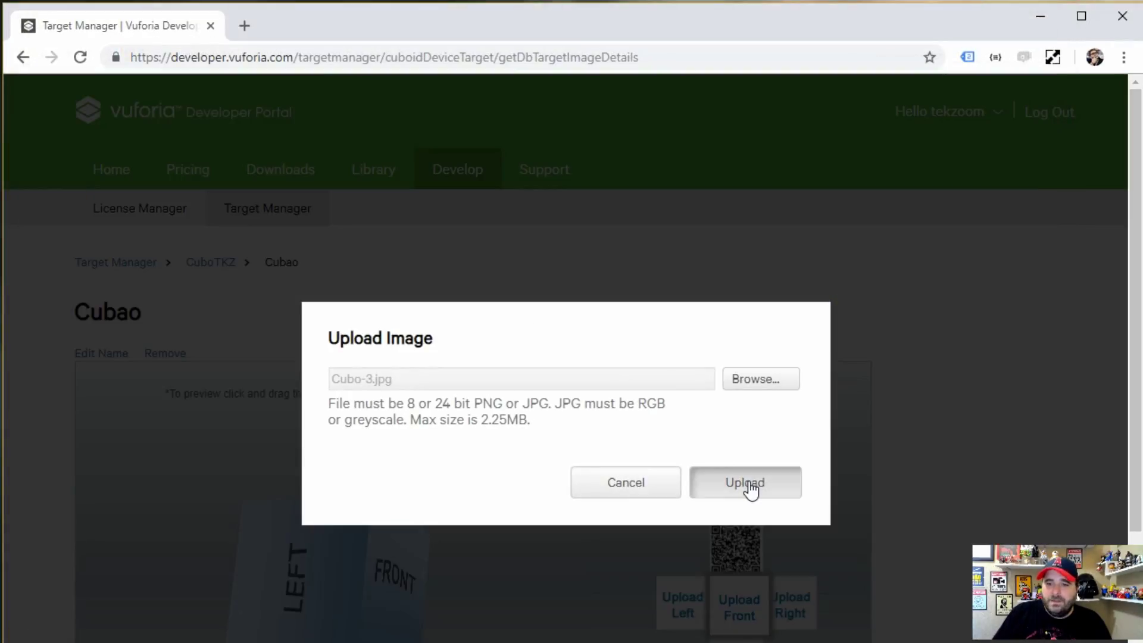
left_click(748, 487)
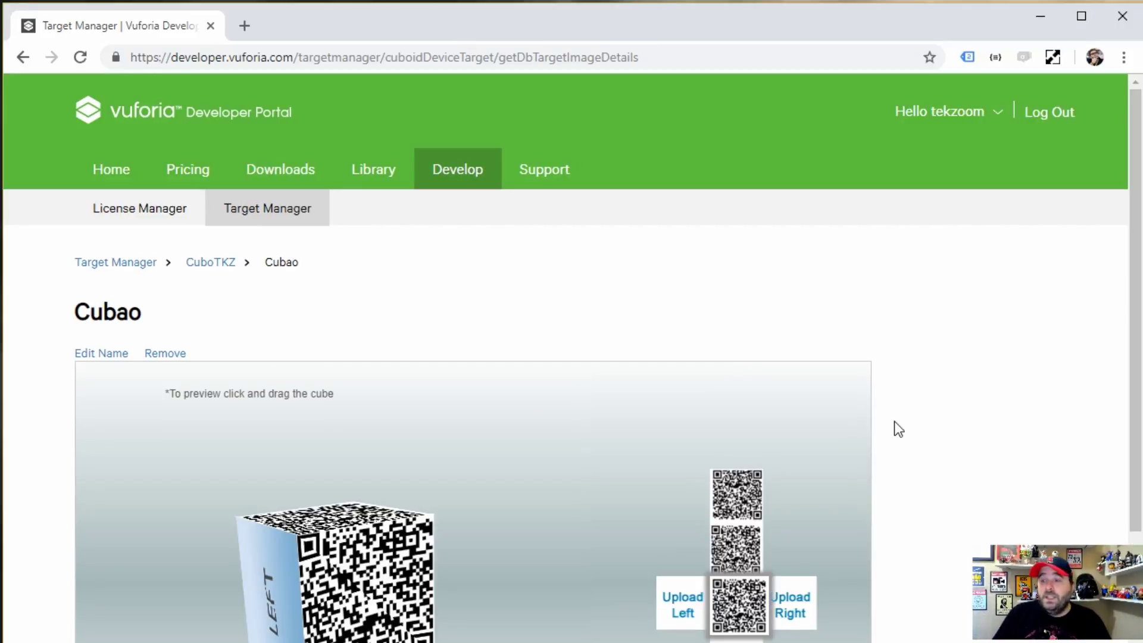
Upload Cubo-4.jpg to the right face and Cubo-5.jpg to the bottom face.
scroll(895, 423, "down", 2)
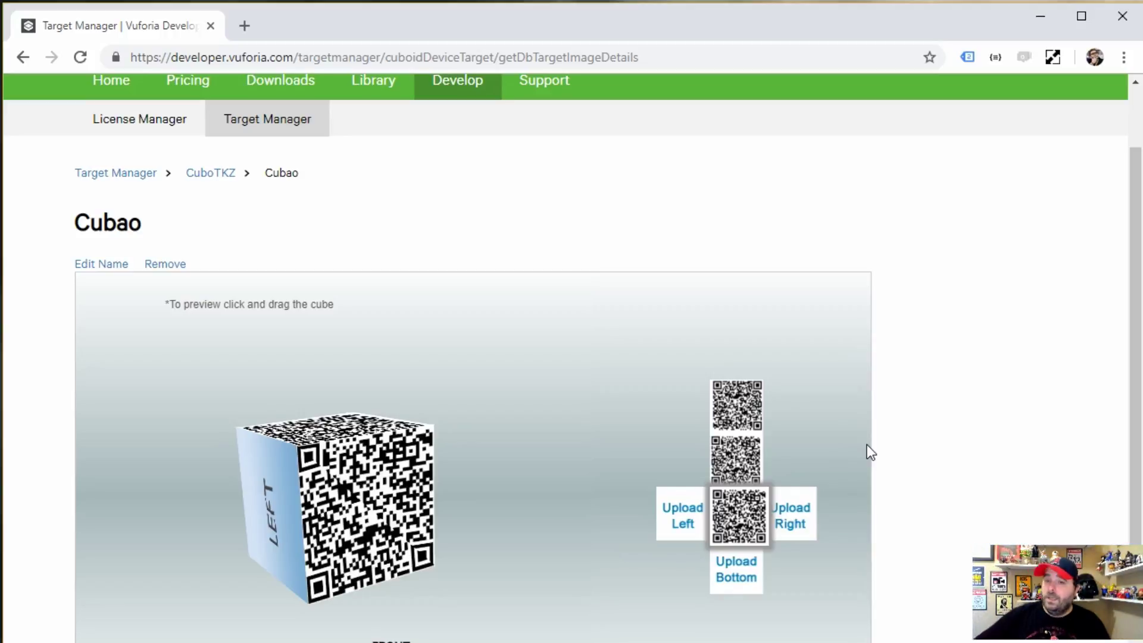
left_click(812, 523)
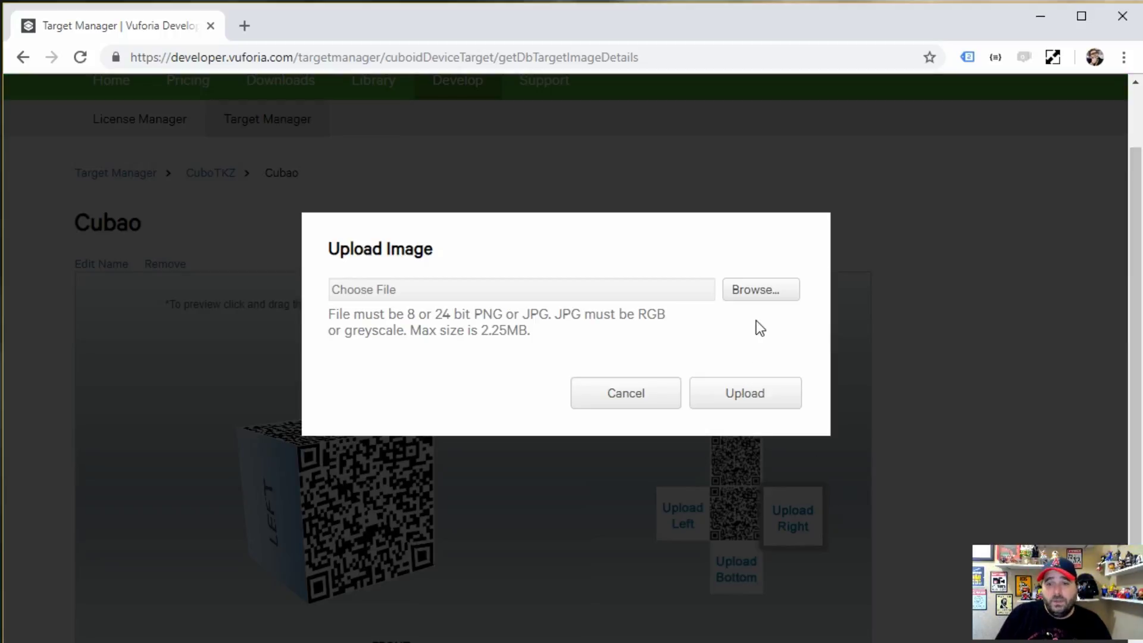
left_click(751, 289)
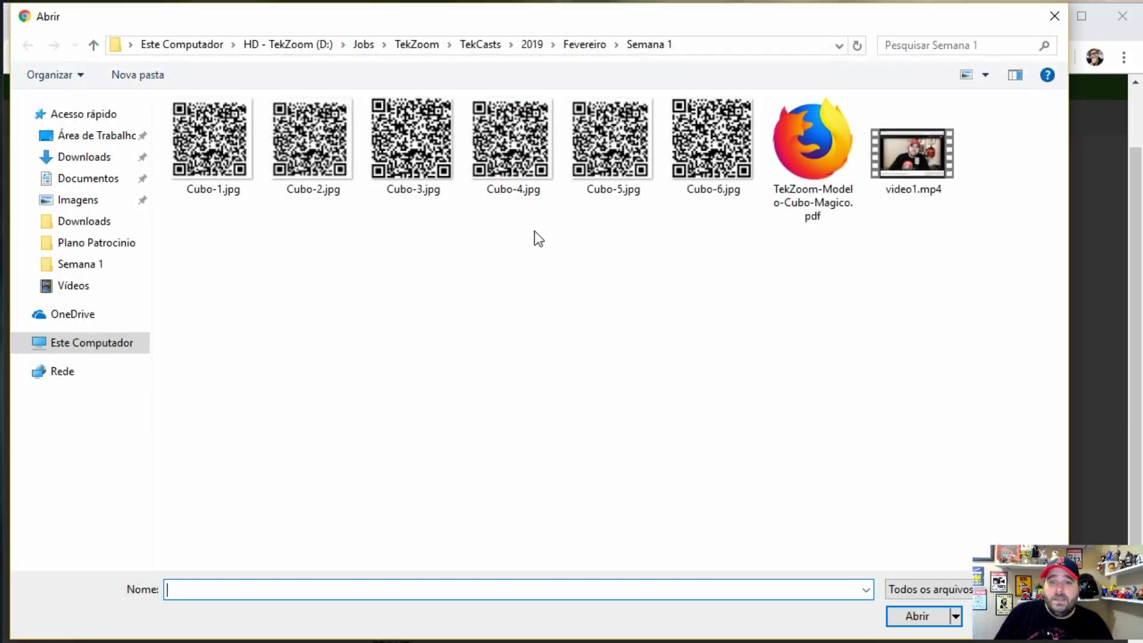
left_click(511, 159)
double_click(512, 159)
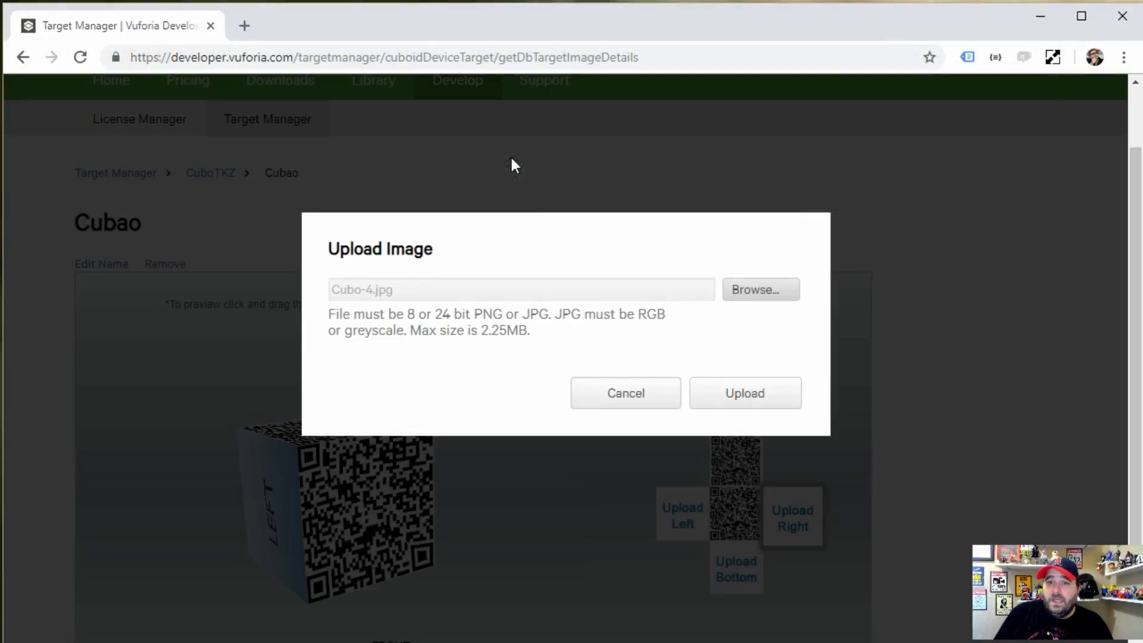
left_click(750, 396)
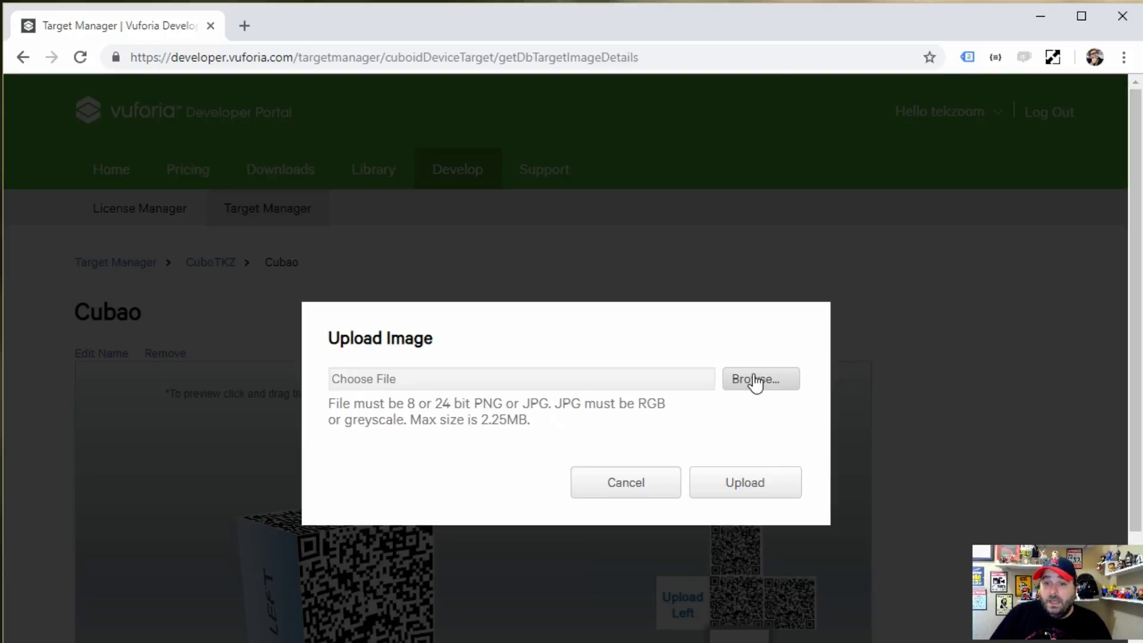
left_click(755, 381)
left_click(624, 159)
double_click(624, 158)
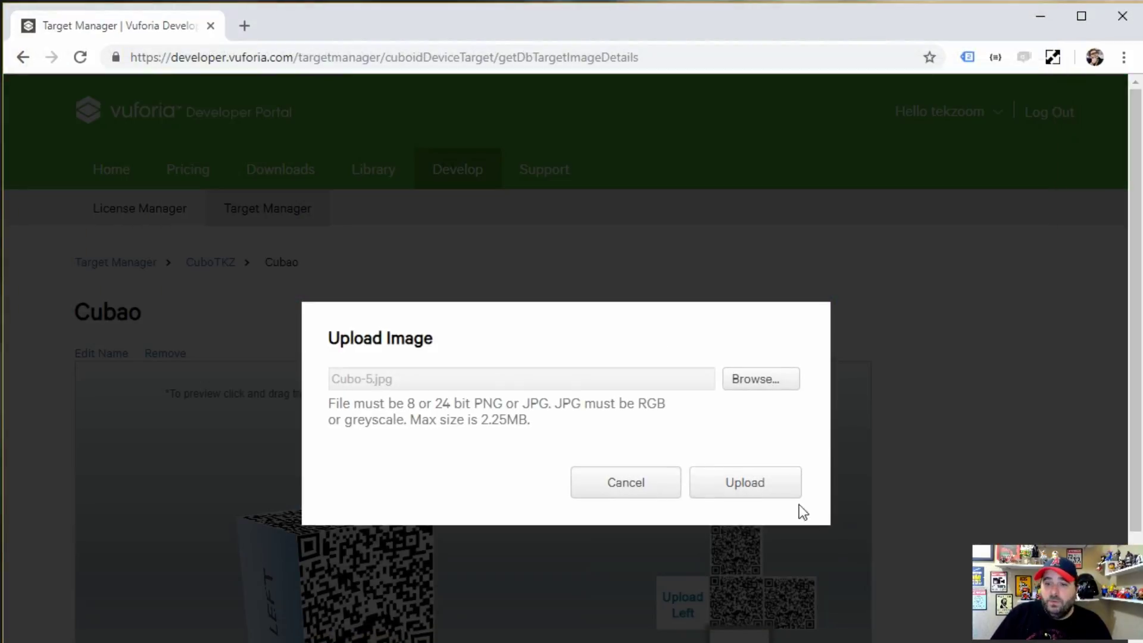
left_click(765, 495)
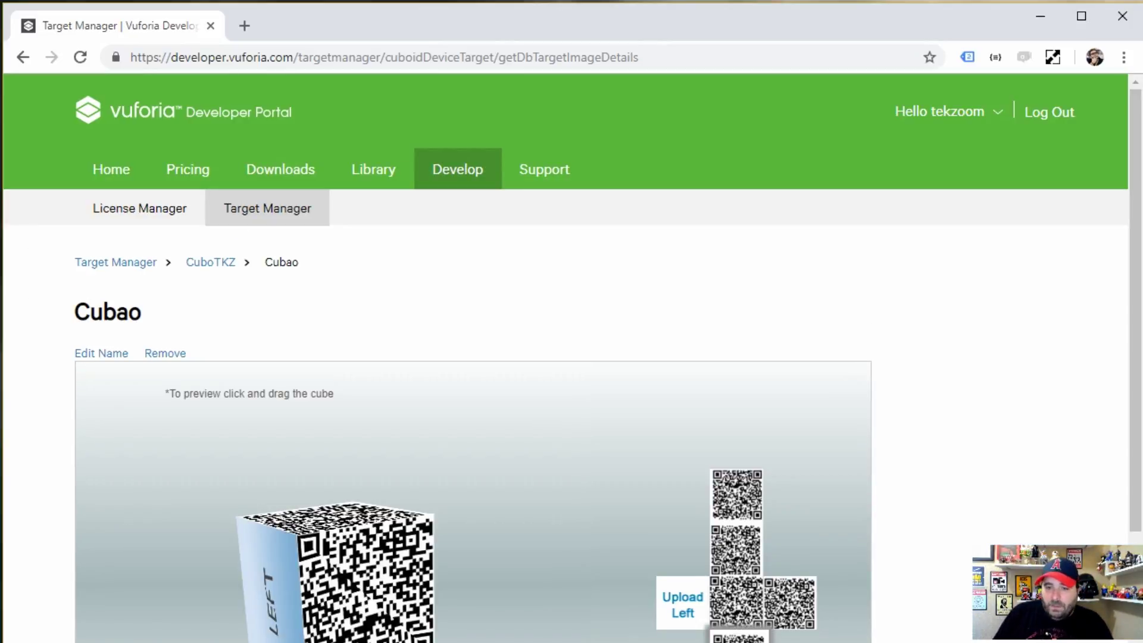
Upload Cubo-6.jpg to the left face and spin the finished cube to inspect it.
left_click(671, 609)
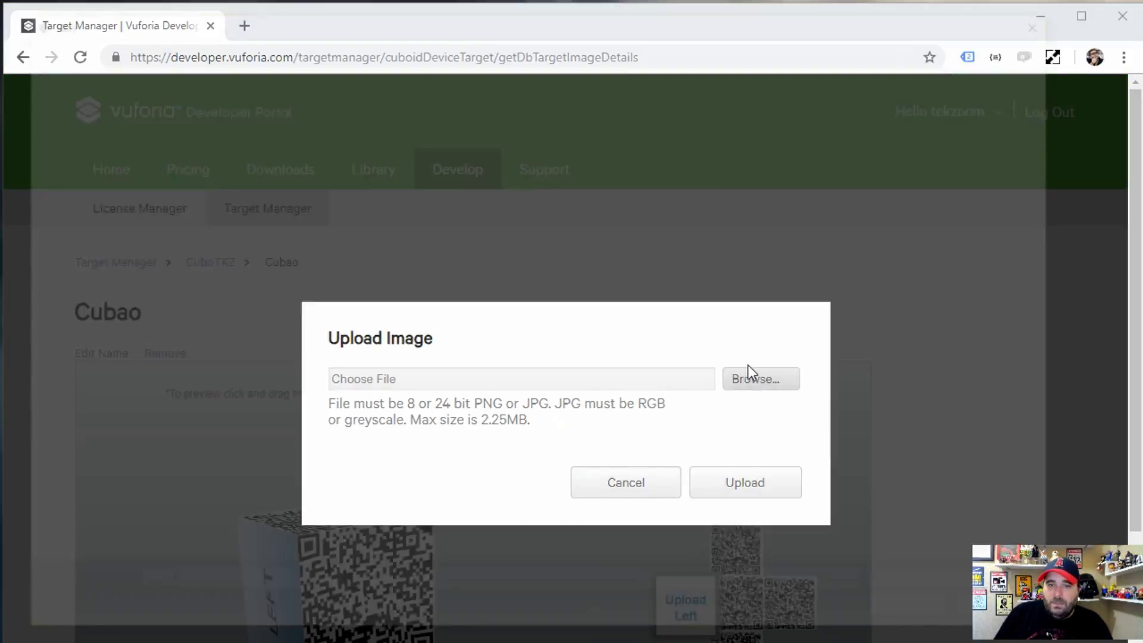
left_click(748, 375)
double_click(734, 149)
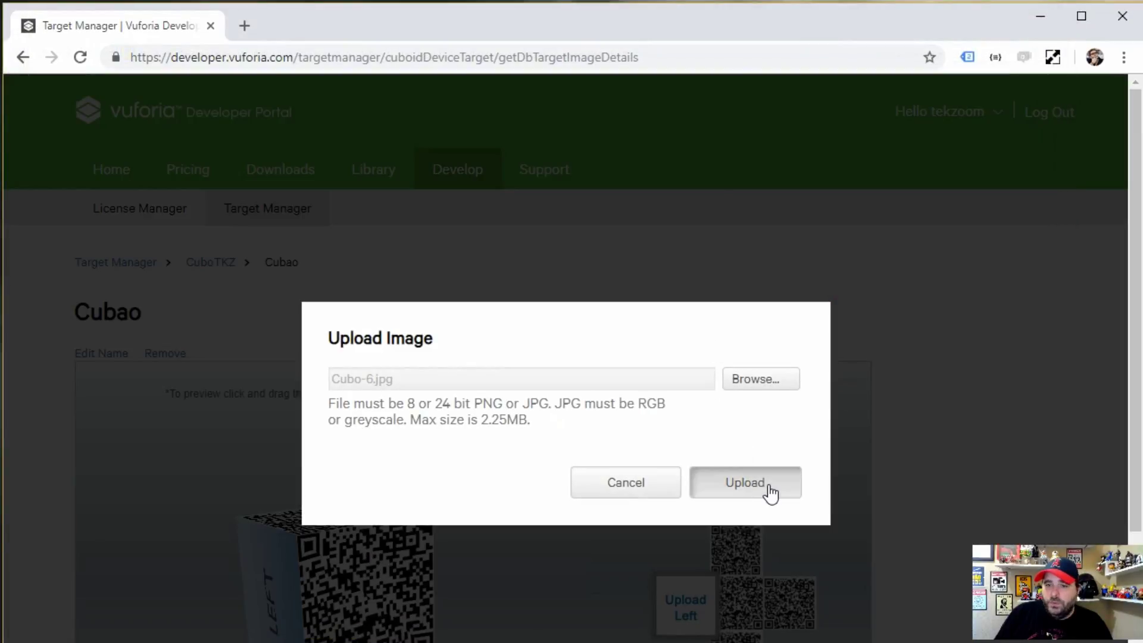
left_click(764, 488)
mouse_move(443, 505)
left_mouse_down()
mouse_move(356, 612)
mouse_move(333, 607)
mouse_move(447, 563)
left_mouse_up()
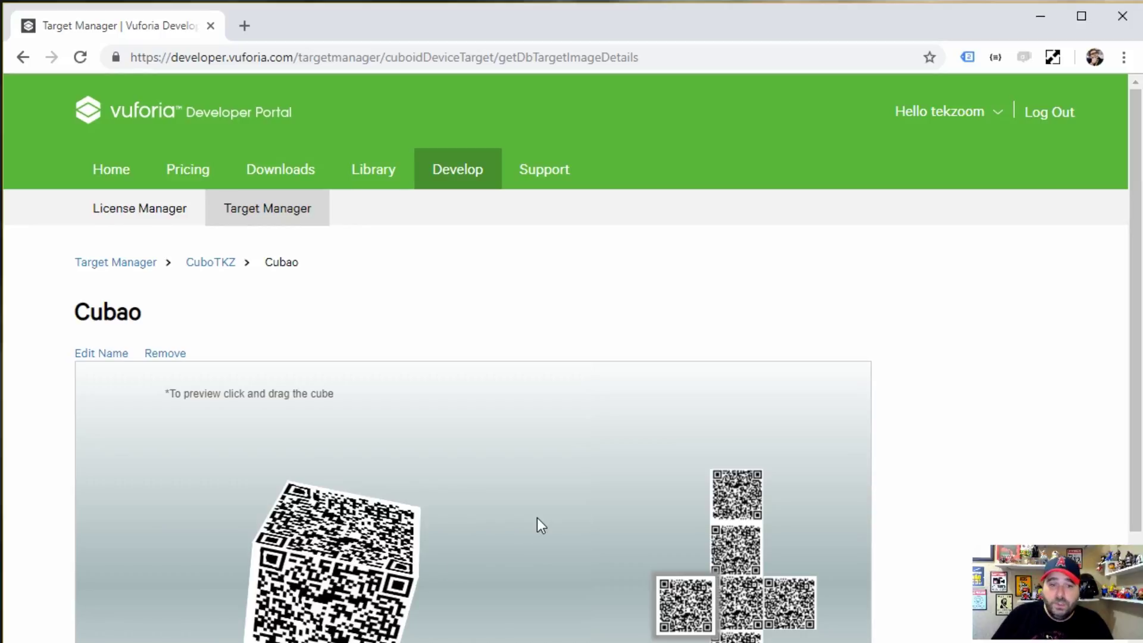
Check the Cubao cube dimensions, then go back to the CuboTKZ target list.
scroll(536, 522, "down", 5)
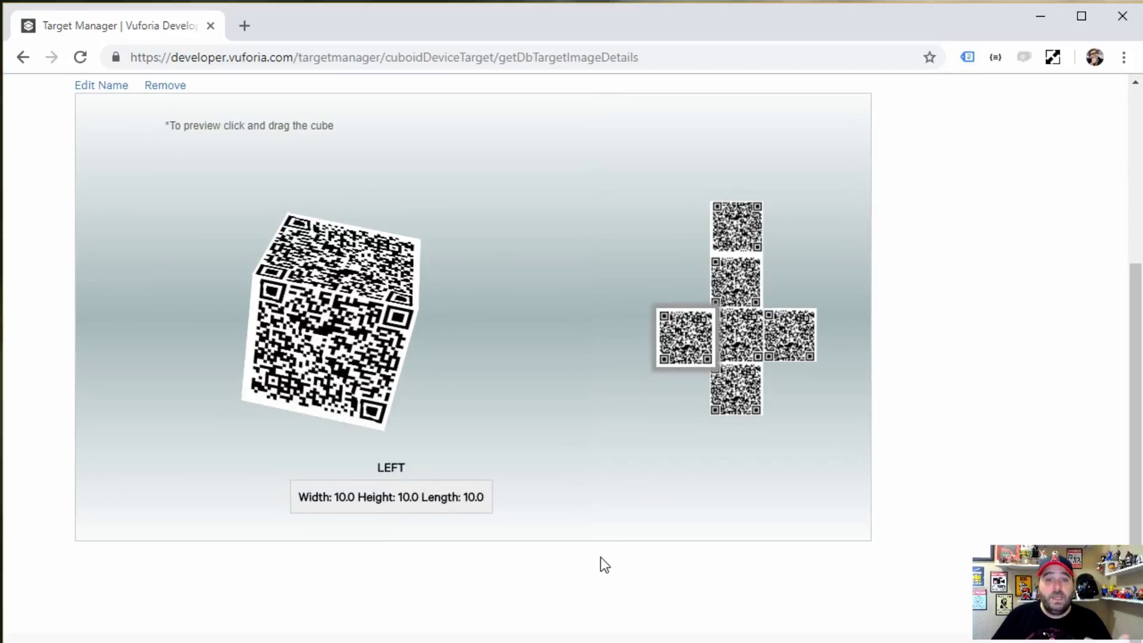
scroll(513, 549, "up", 5)
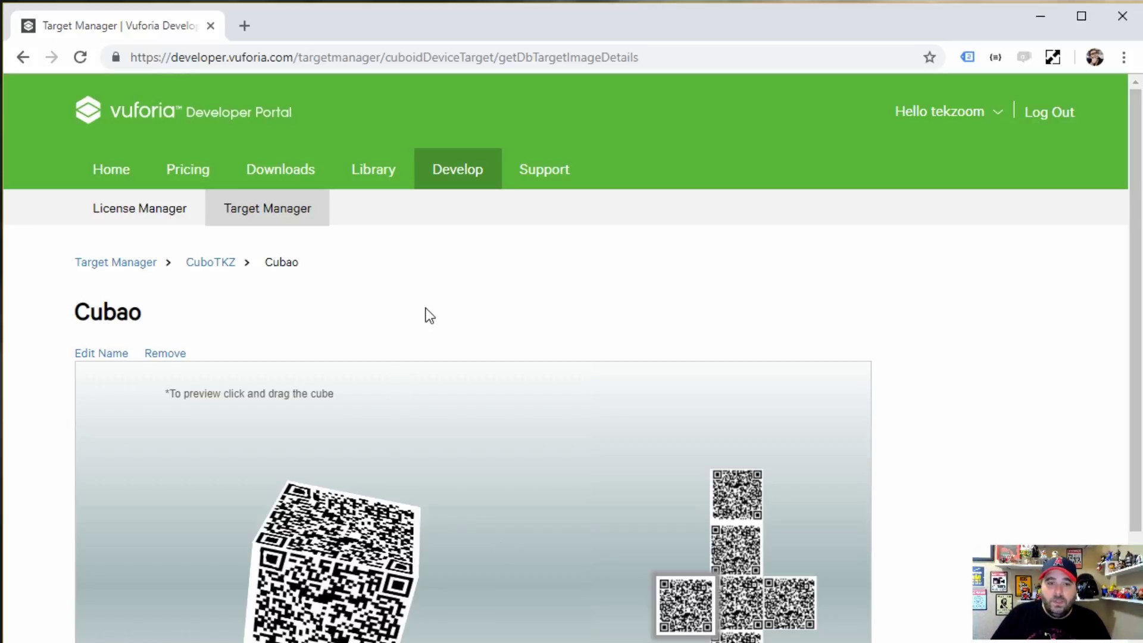
left_click(209, 265)
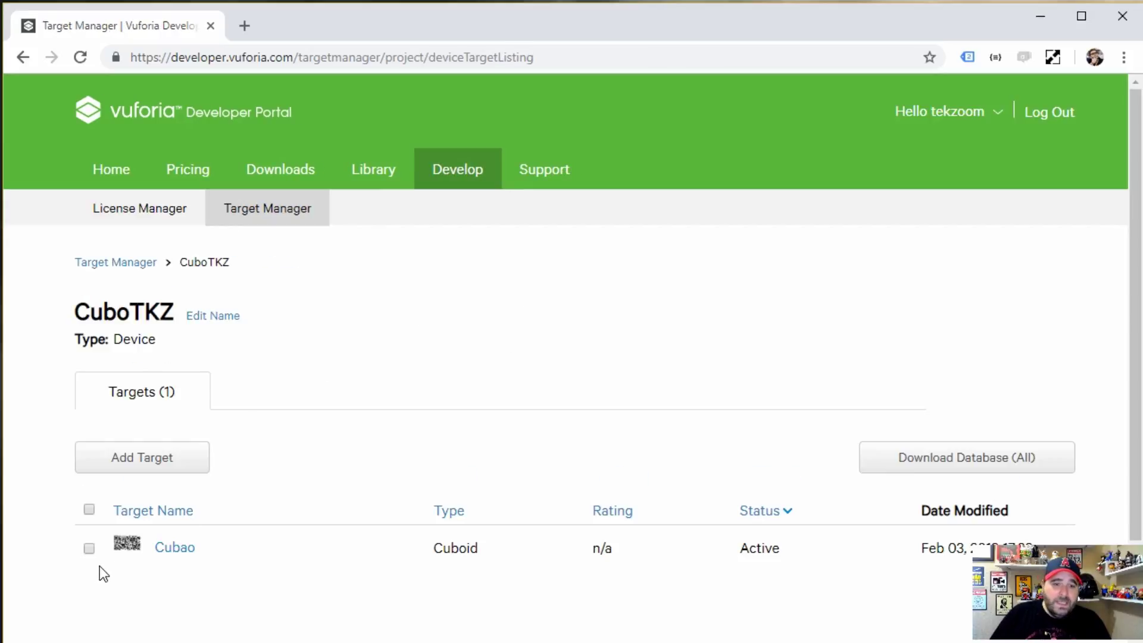
Download the Cubao database for Unity Editor as CuboTKZ.unitypackage into Semana 1.
left_click(89, 548)
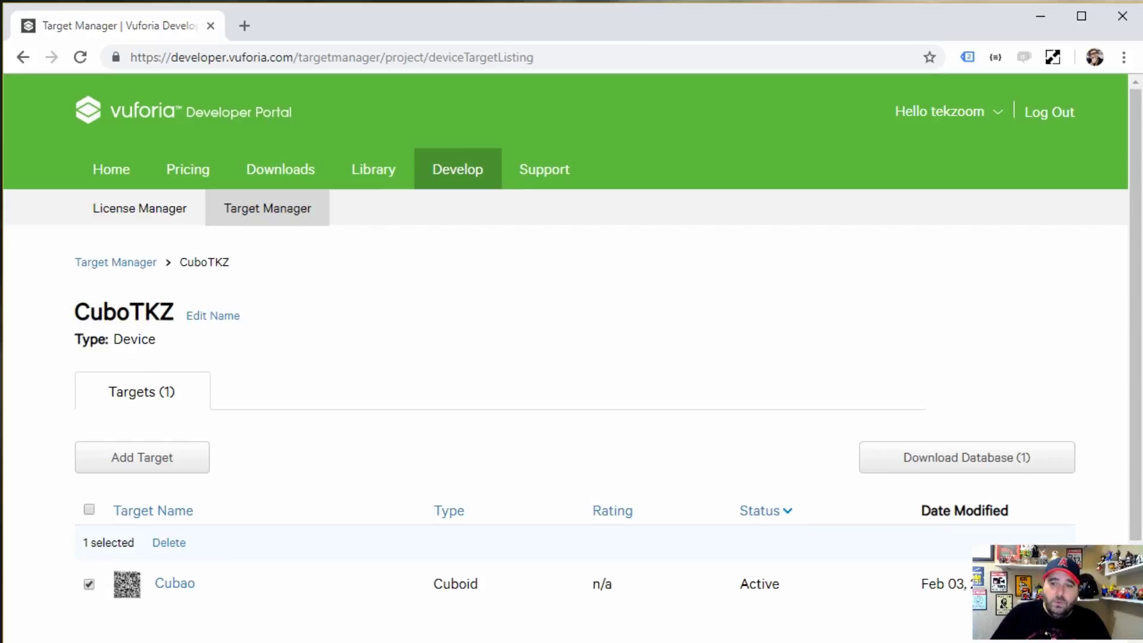
left_click(982, 469)
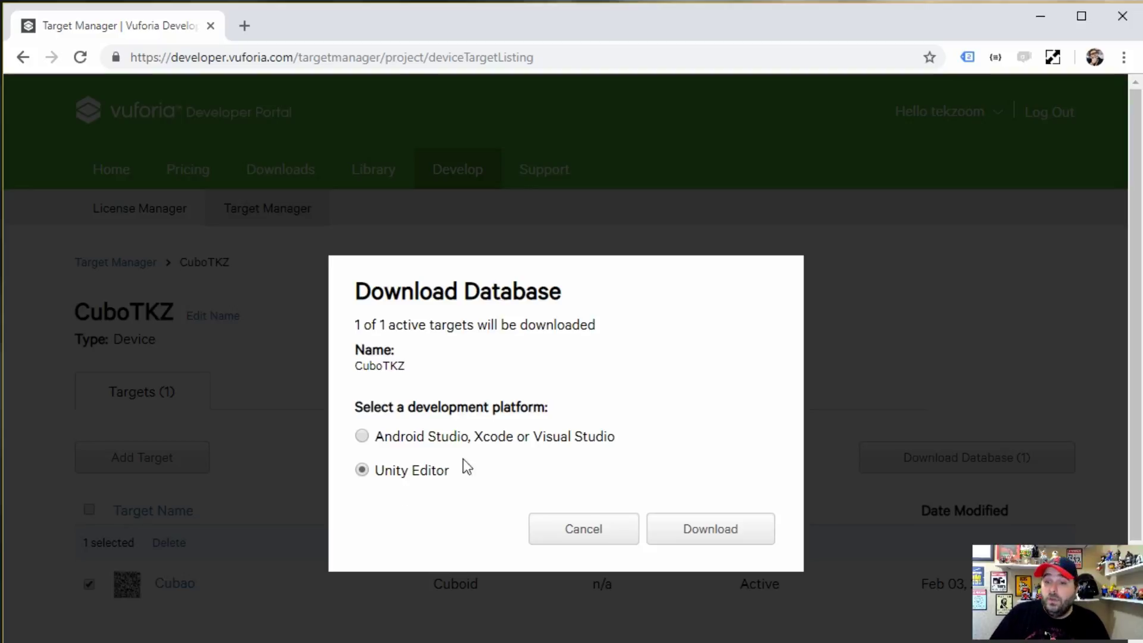
left_click(691, 530)
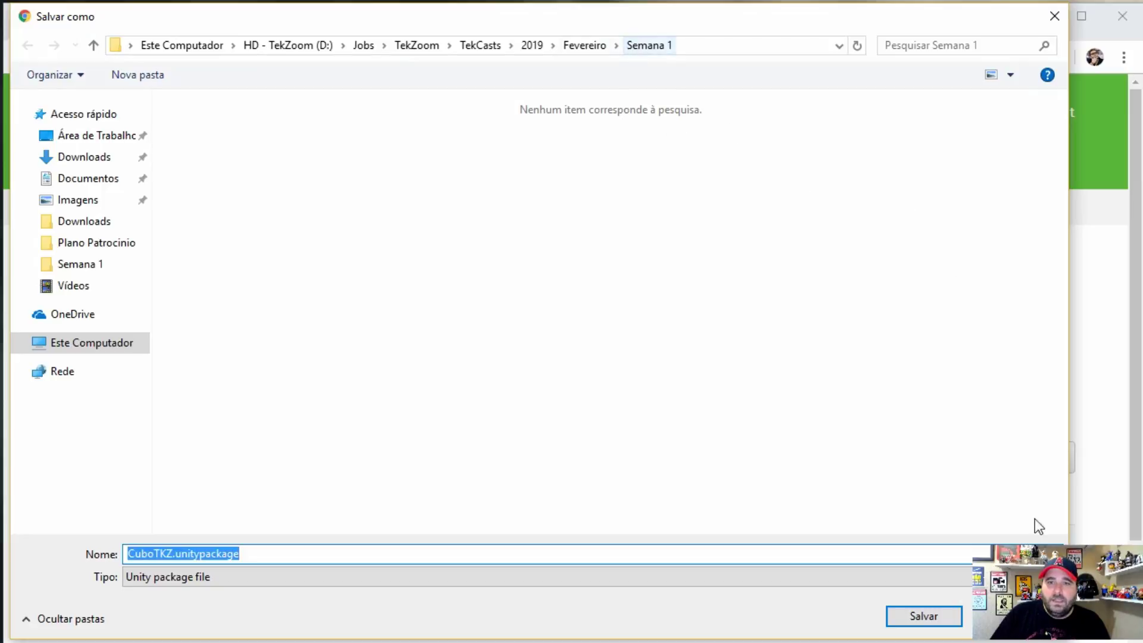
left_click(925, 620)
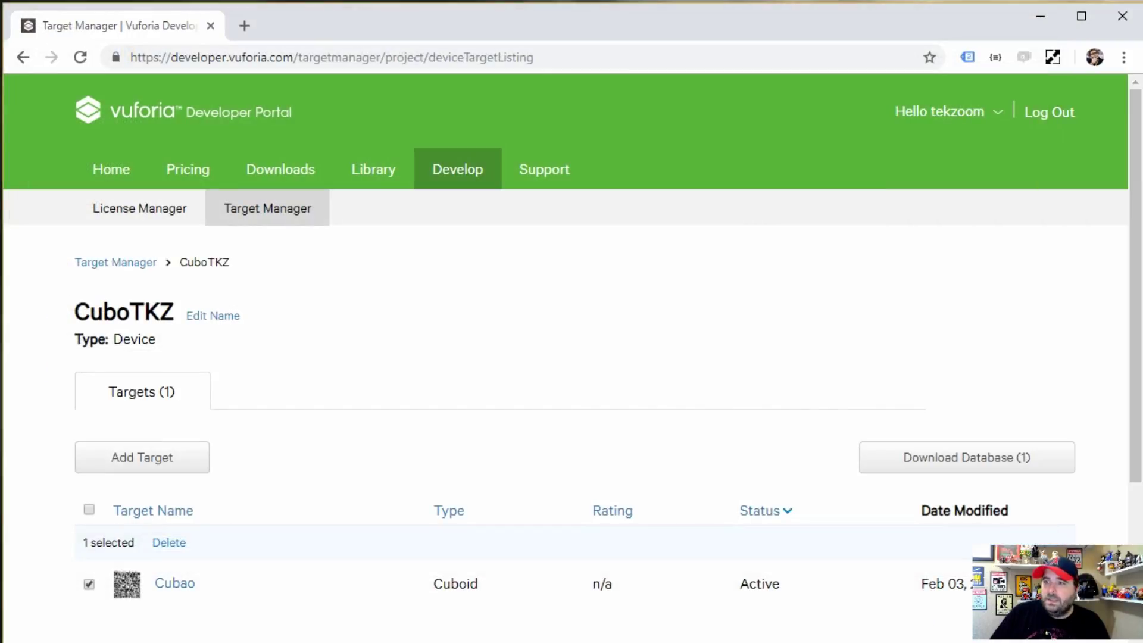
Confirm CuboTKZ.unitypackage in the Semana 1 folder and bring Unity Hub into view.
left_click_drag(1064, 286, 669, 101)
left_click(480, 310)
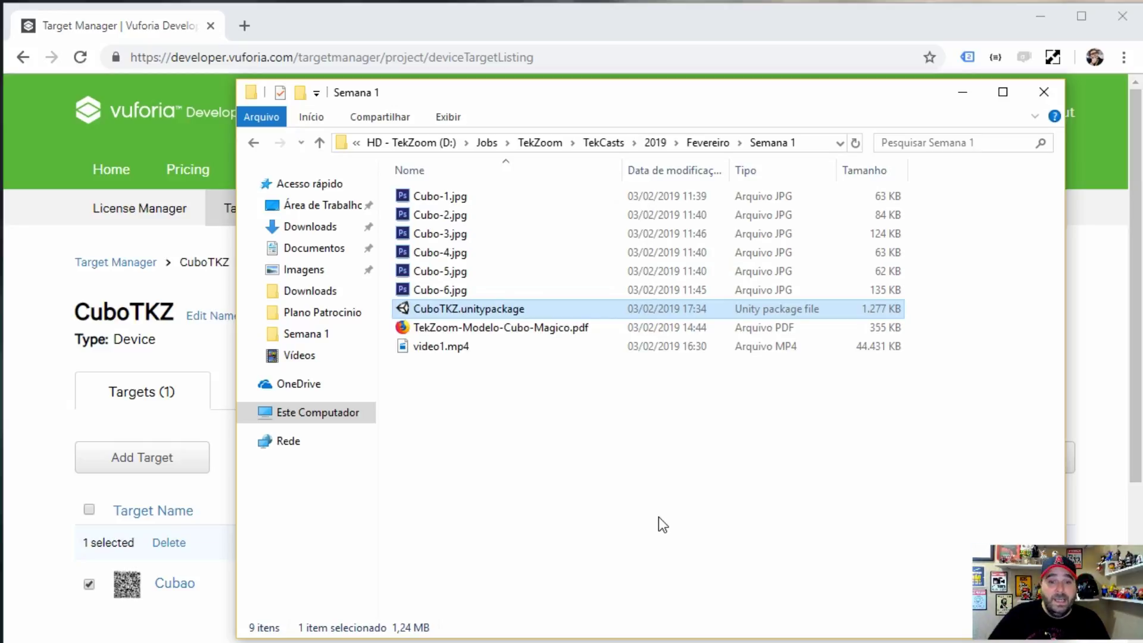
left_click_drag(582, 80, 578, 85)
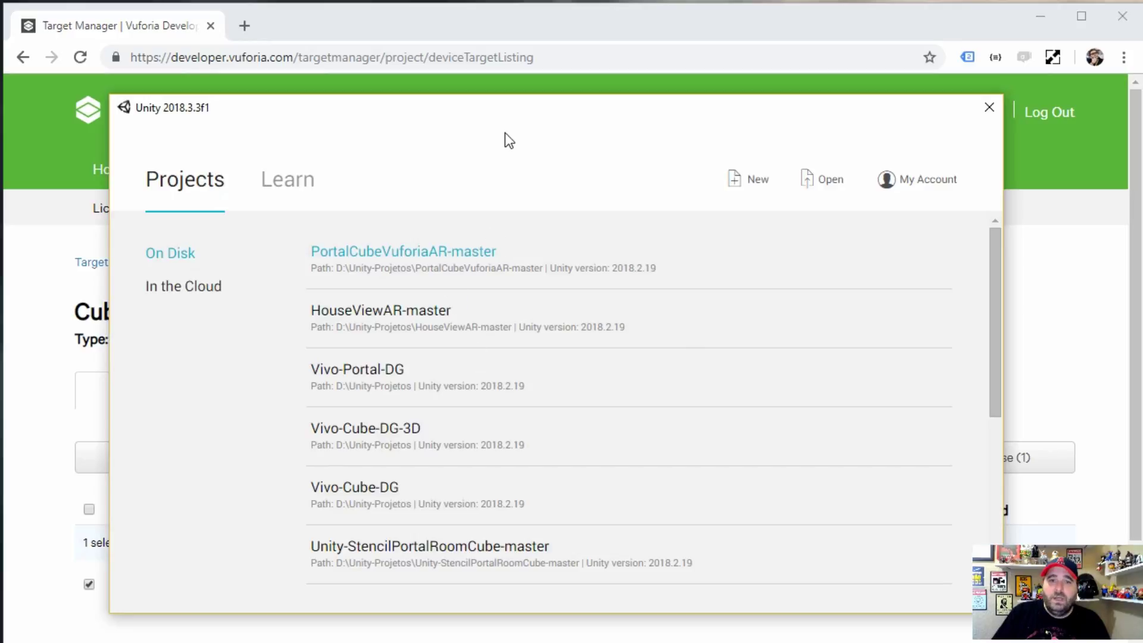
left_click_drag(502, 141, 494, 94)
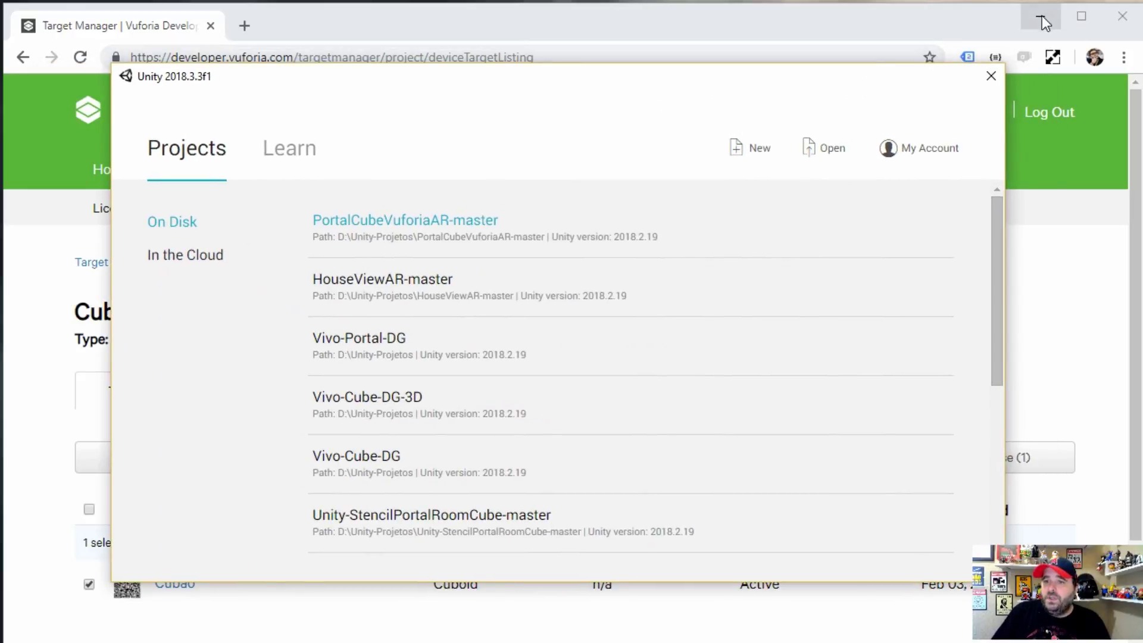
Create the 3D project Cubo-TekZoom in D:\Unity-Projetos from Unity Hub.
left_click(1041, 15)
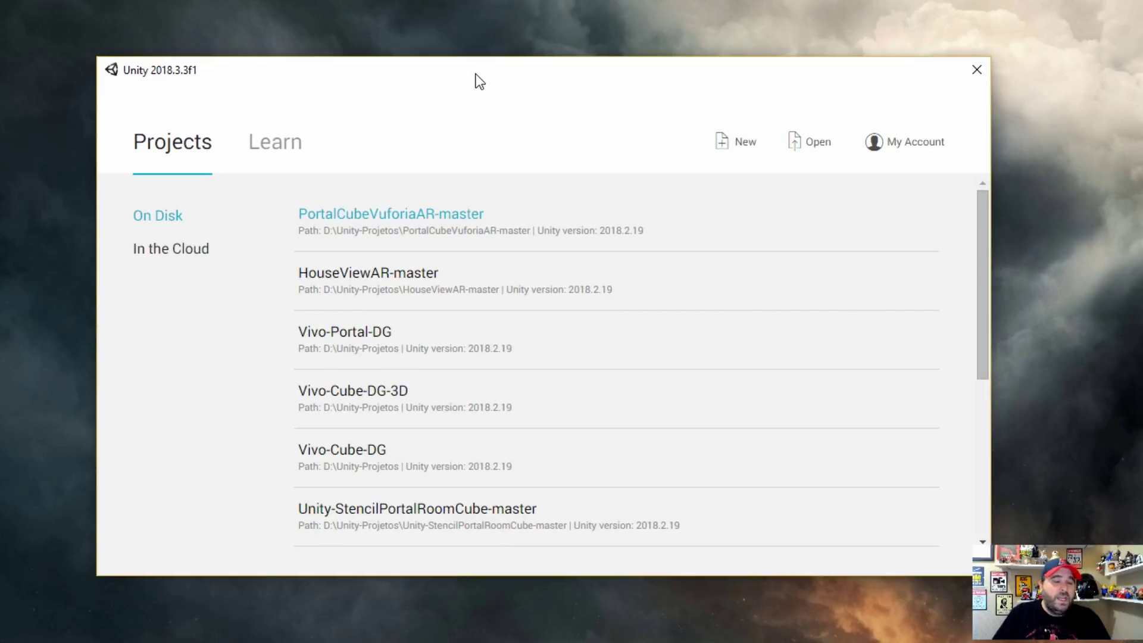
left_click_drag(476, 82, 499, 81)
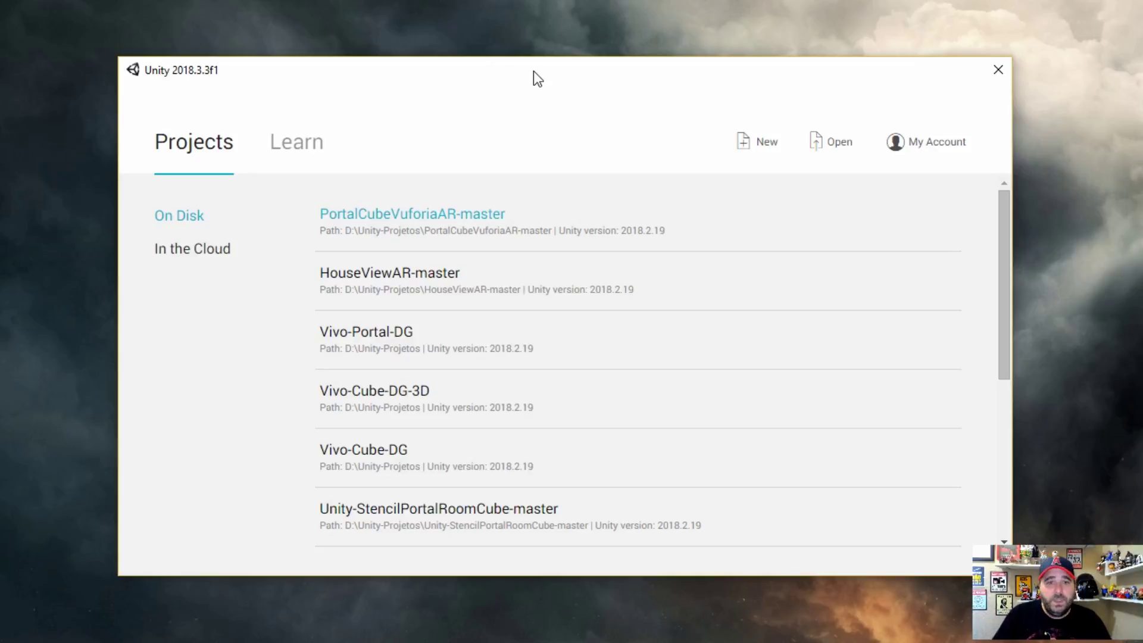
left_click_drag(543, 77, 531, 77)
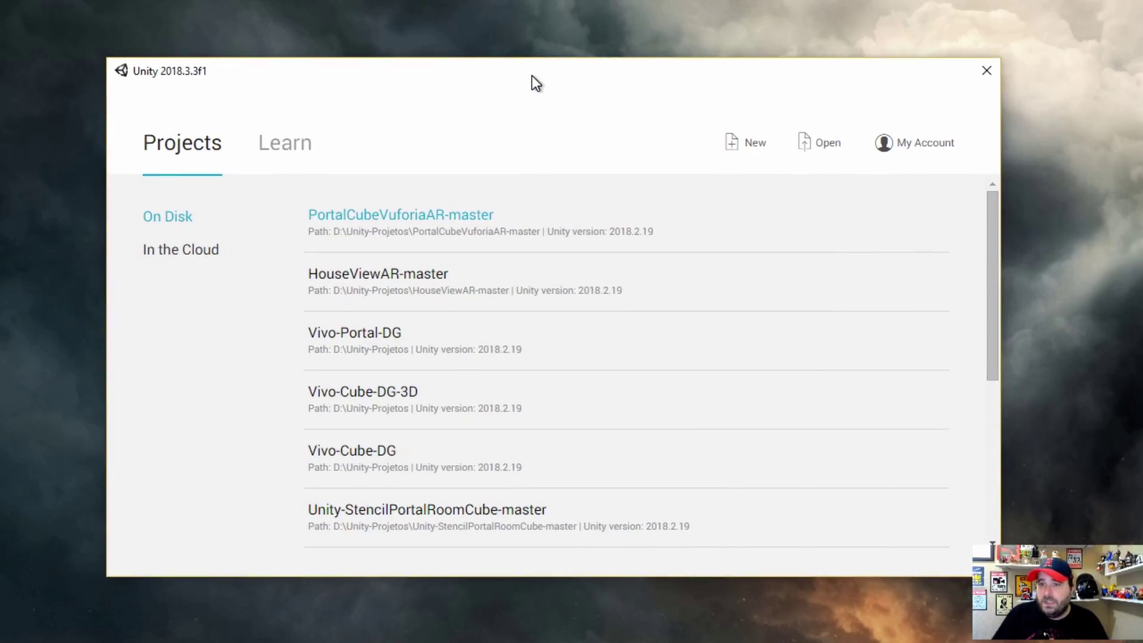
left_click(732, 149)
left_click(414, 286)
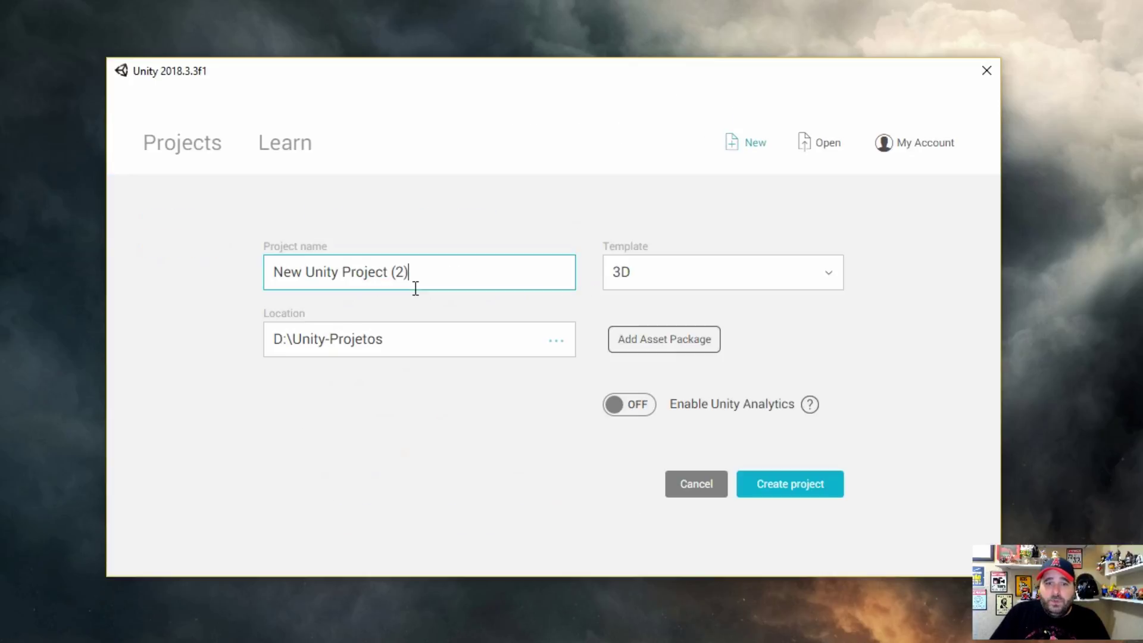
key("ctrl+a")
type("C")
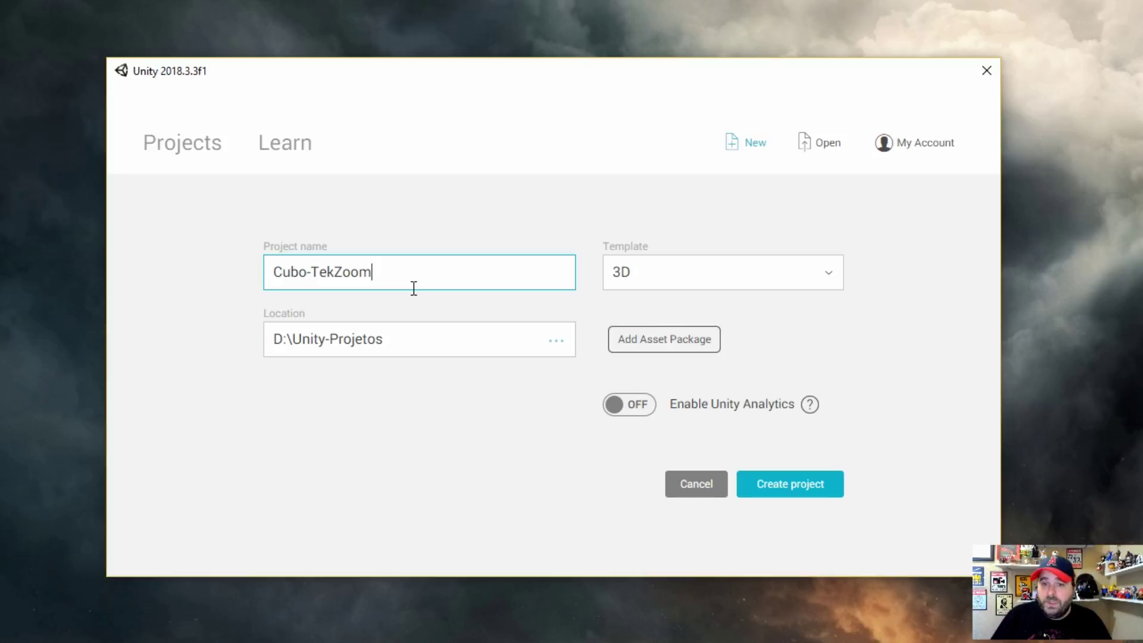
left_click(804, 496)
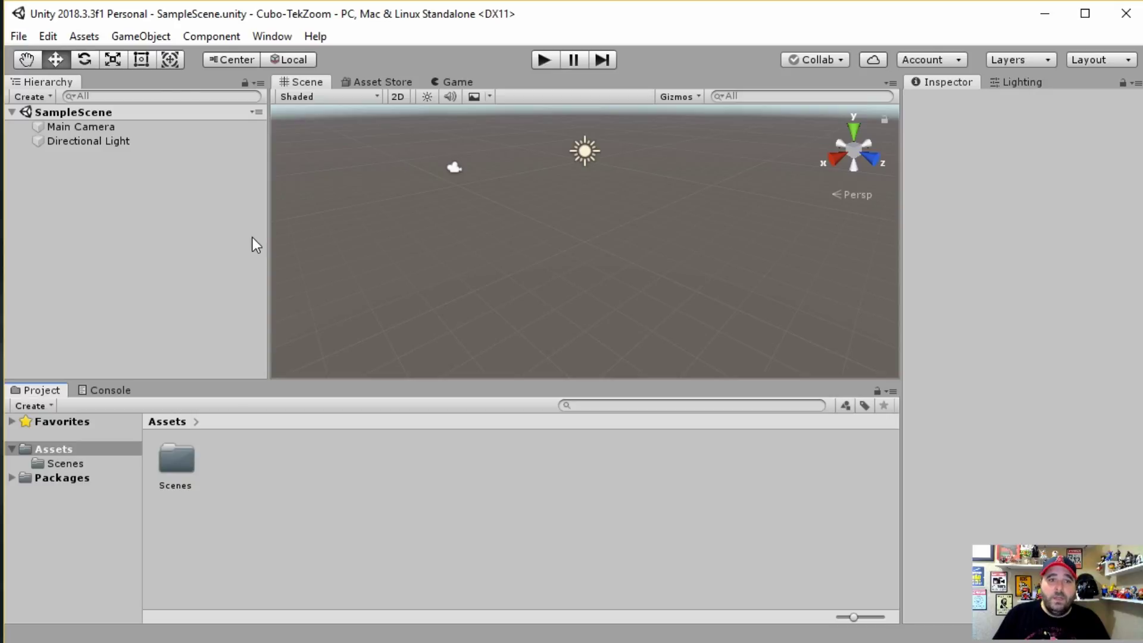
Switch the build platform to Android in Build Settings.
left_click(15, 38)
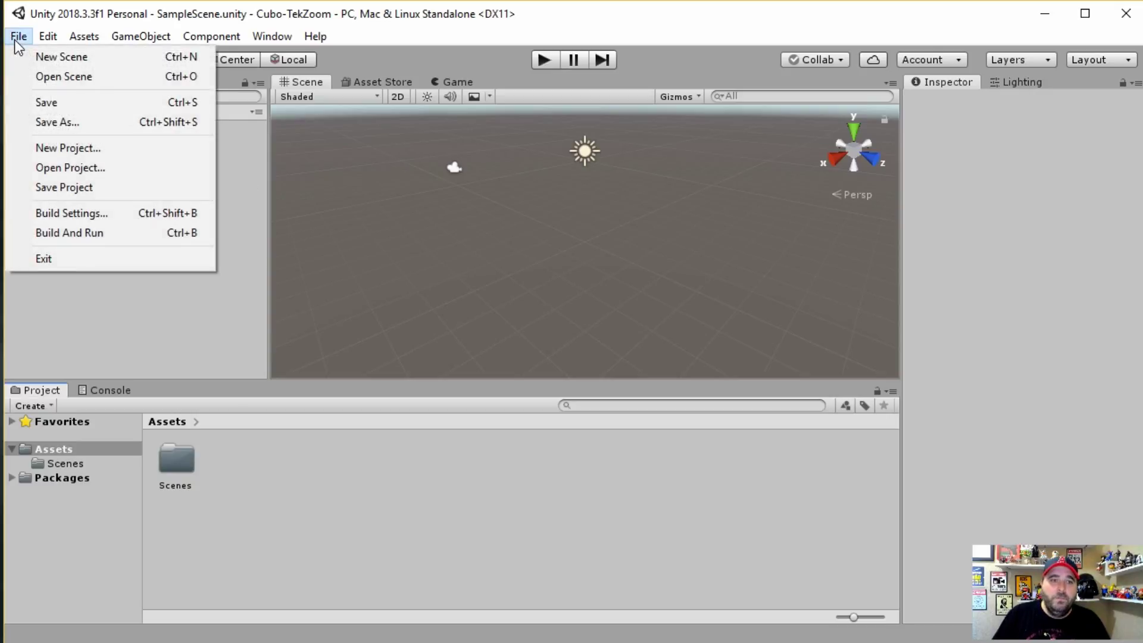
left_click(94, 212)
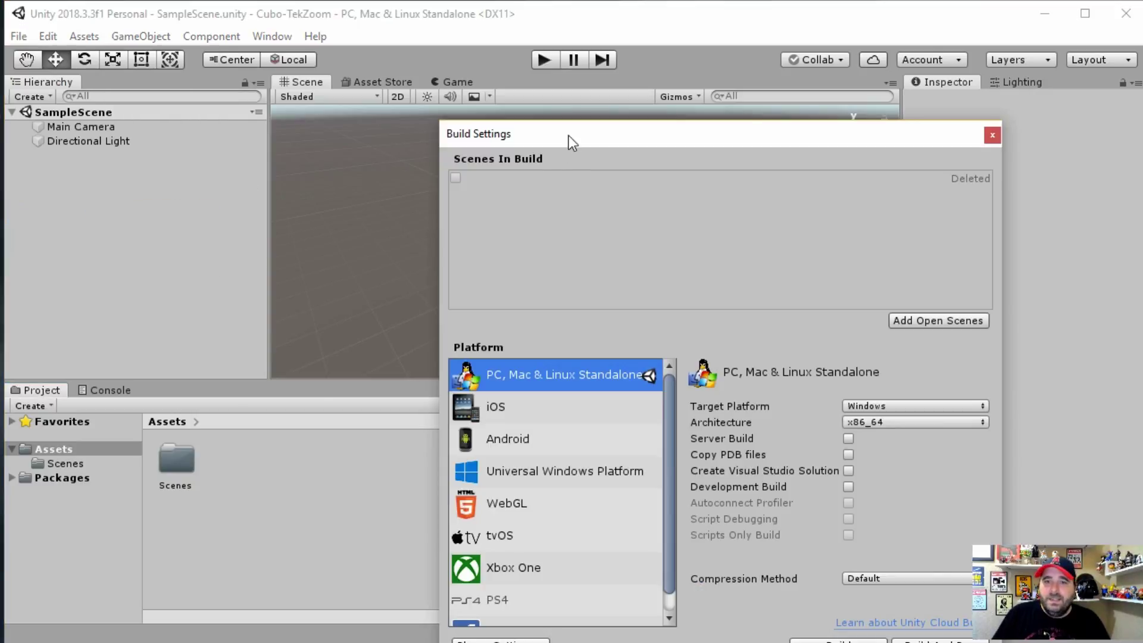
left_click_drag(569, 135, 386, 50)
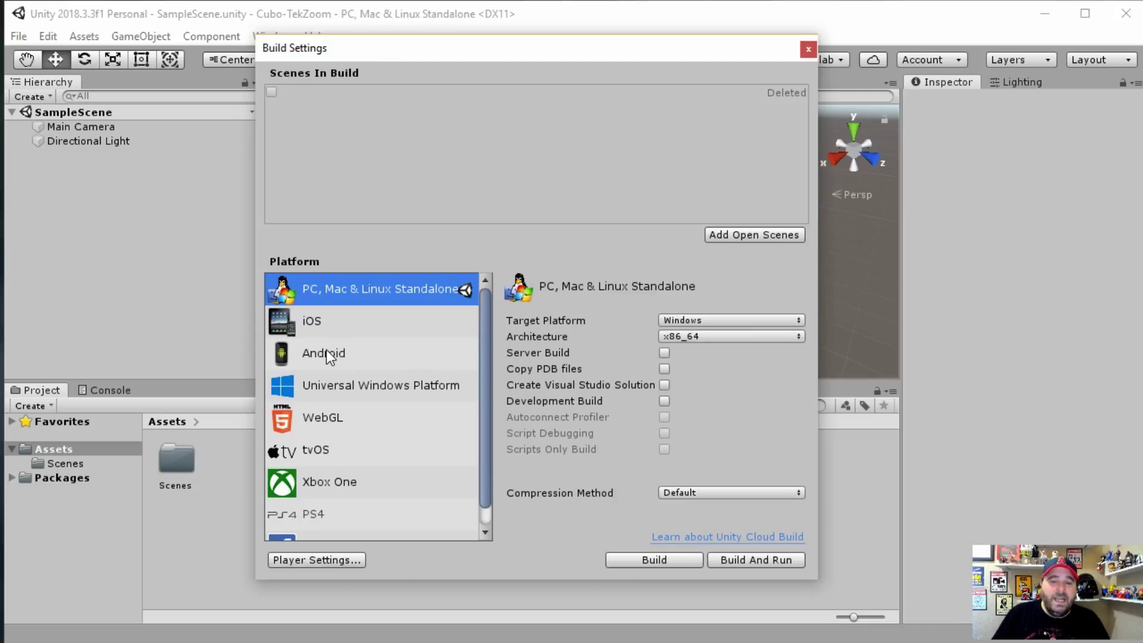
left_click(327, 350)
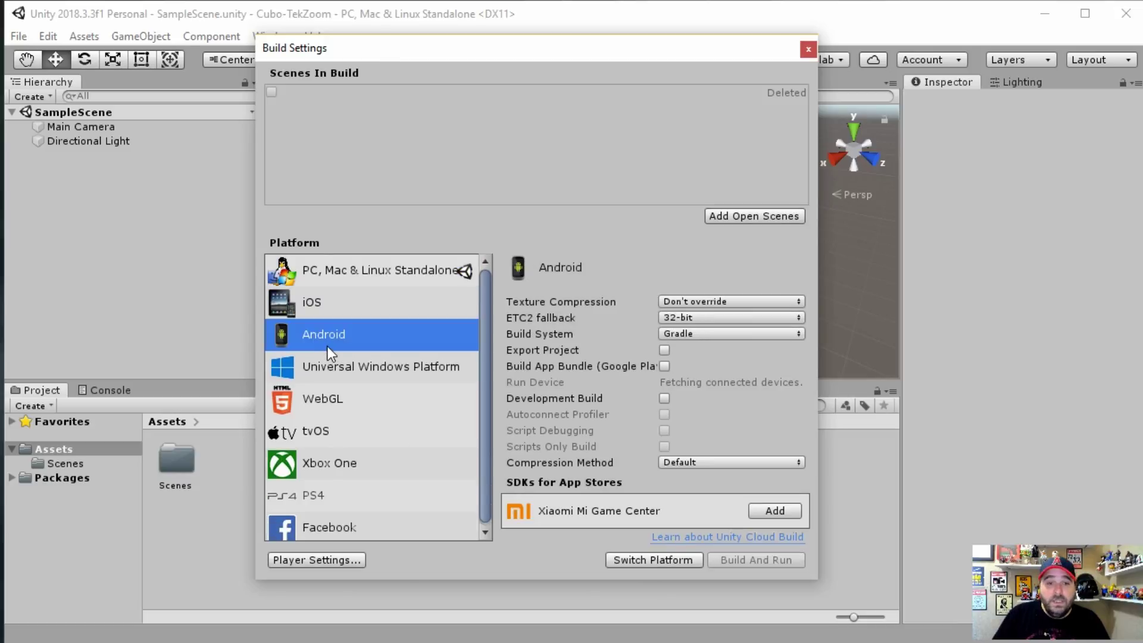
left_click(659, 566)
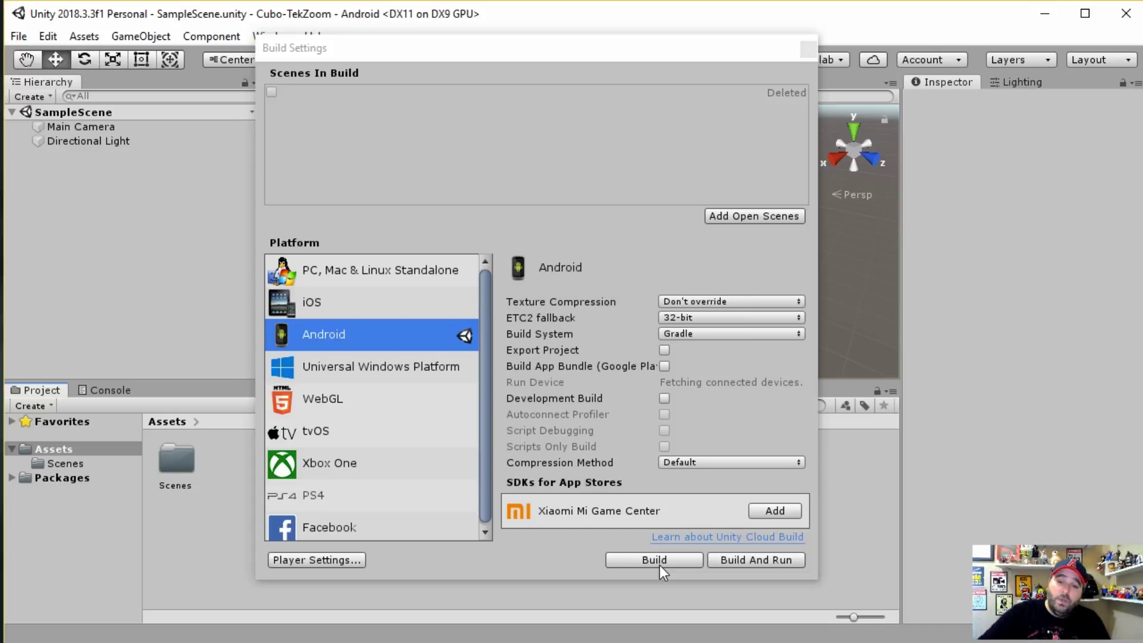
Enable Vuforia Augmented Reality under XR Settings in Player Settings.
left_click(319, 561)
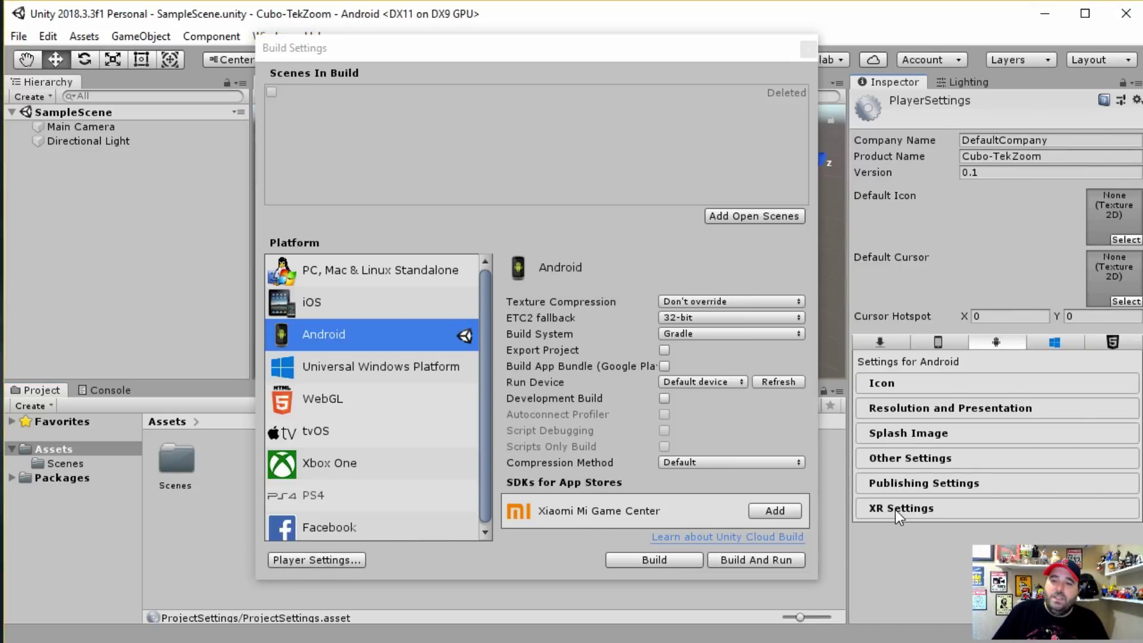
left_click(895, 510)
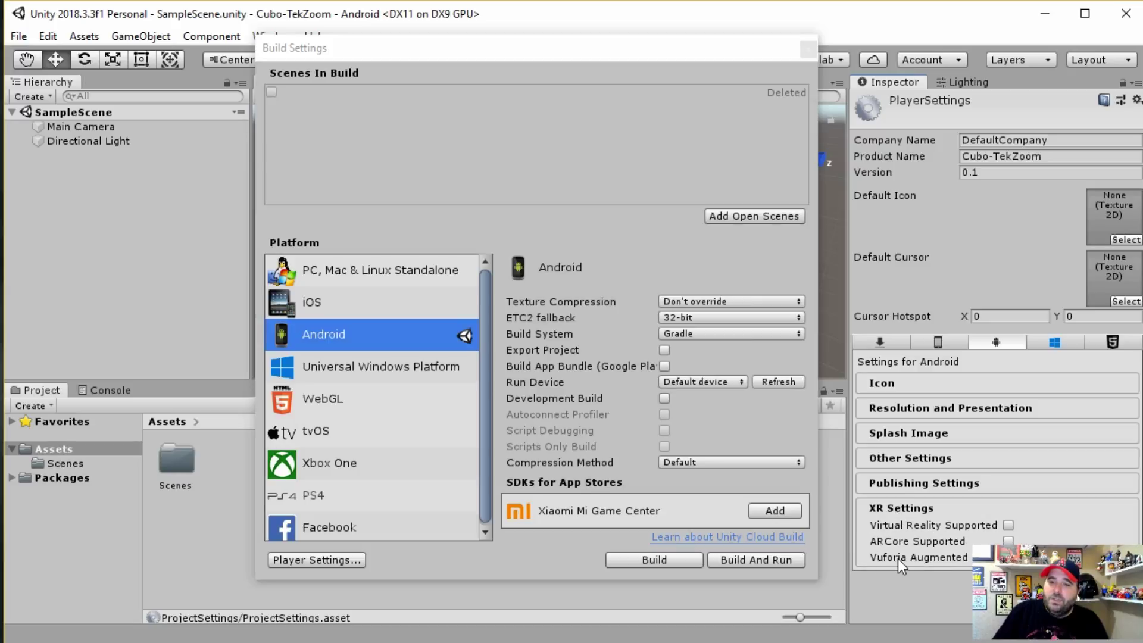
left_click(1008, 557)
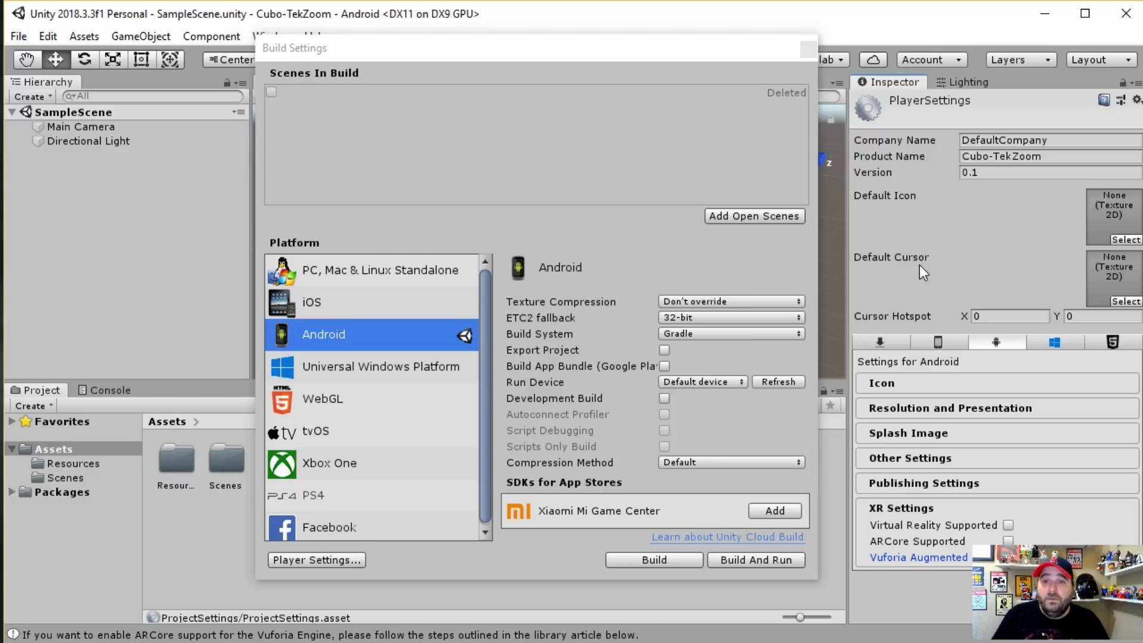
left_click(809, 45)
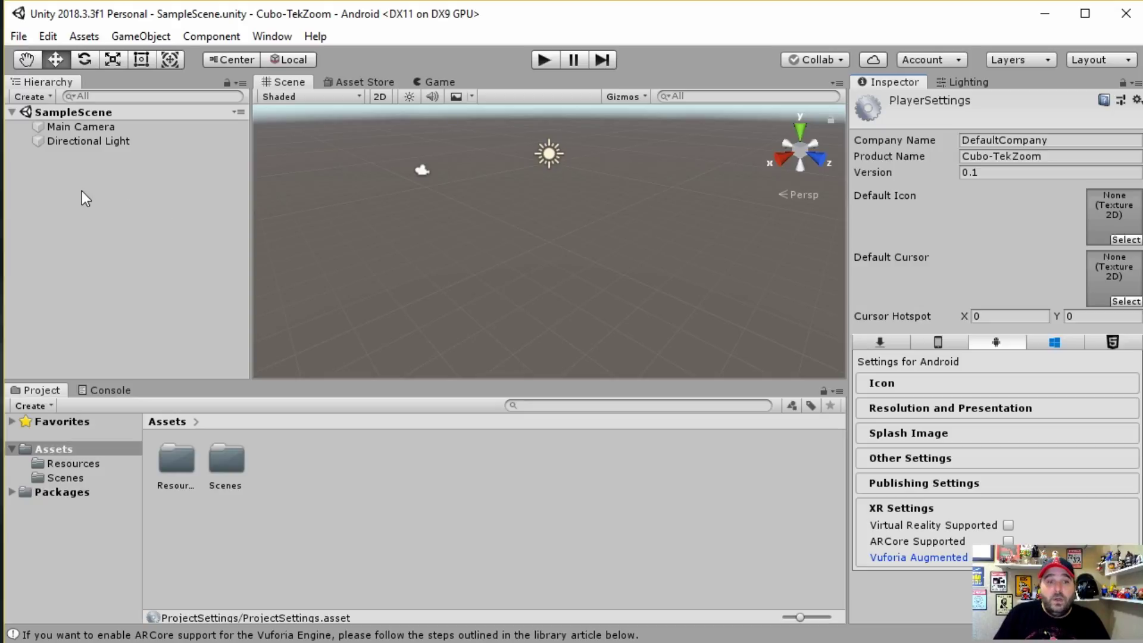
Add a Vuforia Engine AR Camera, import the Vuforia assets, and select ARCamera.
right_click(85, 171)
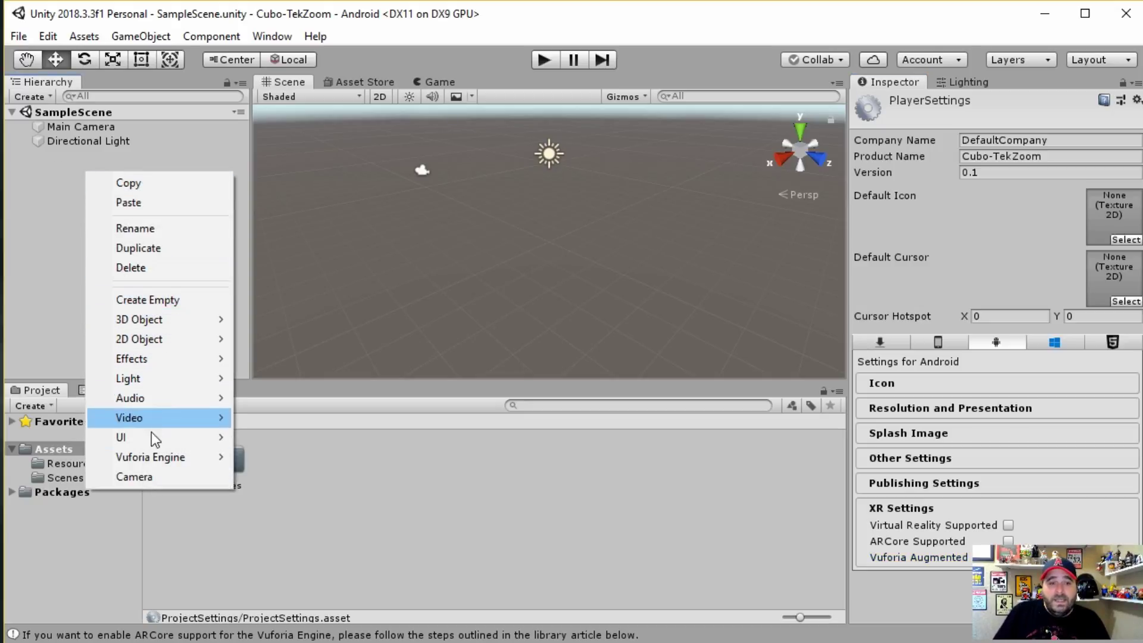
mouse_move(156, 459)
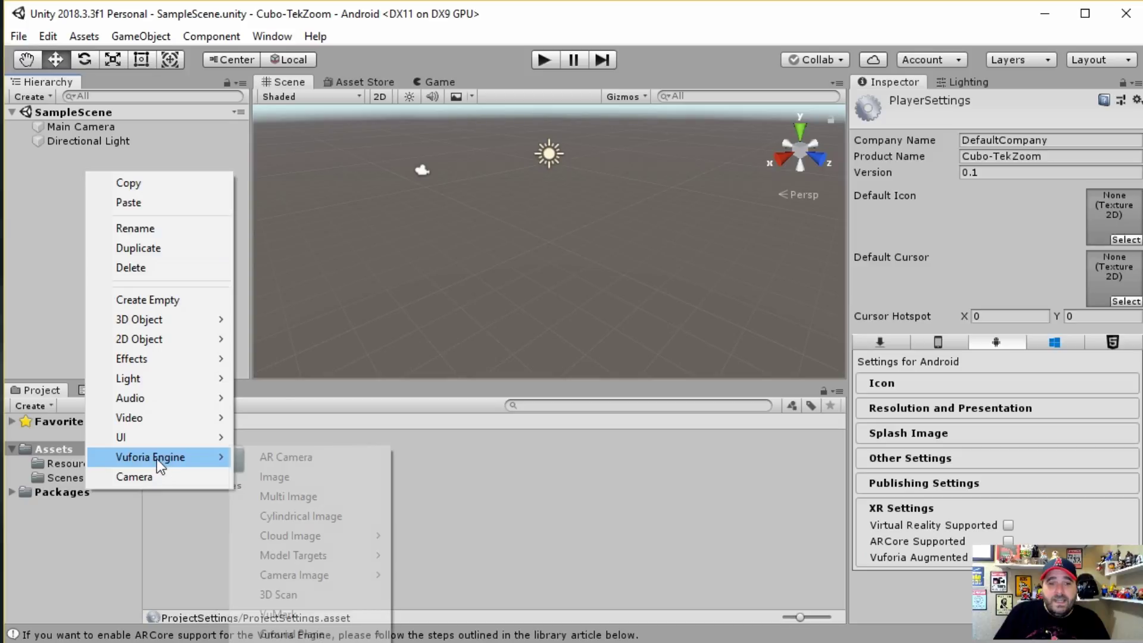
left_click(286, 459)
left_click(627, 372)
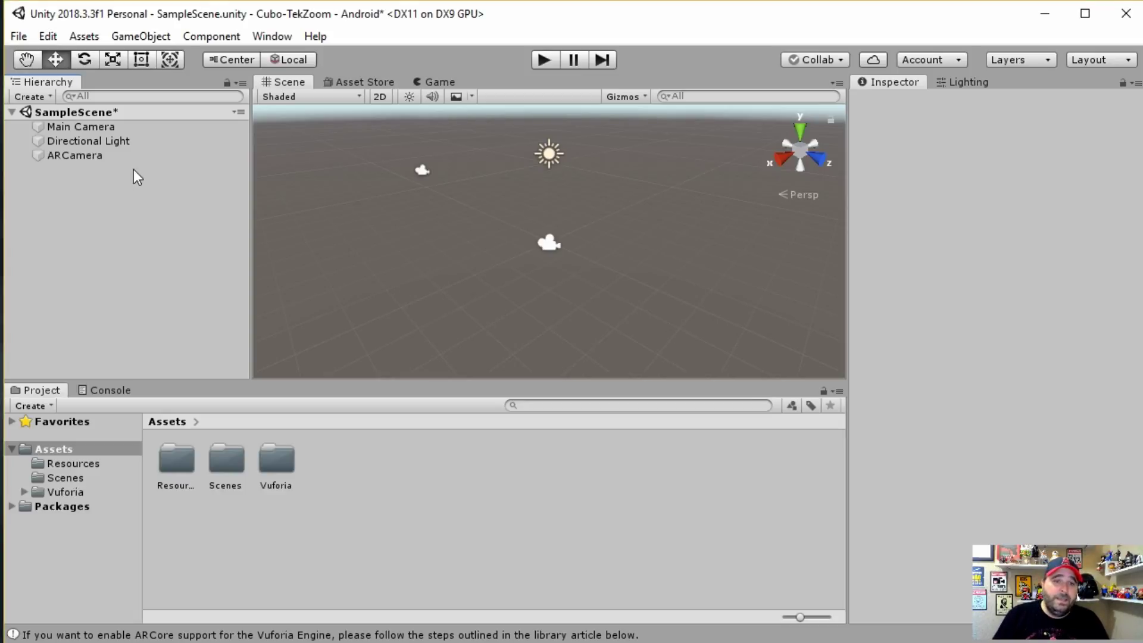
left_click(69, 159)
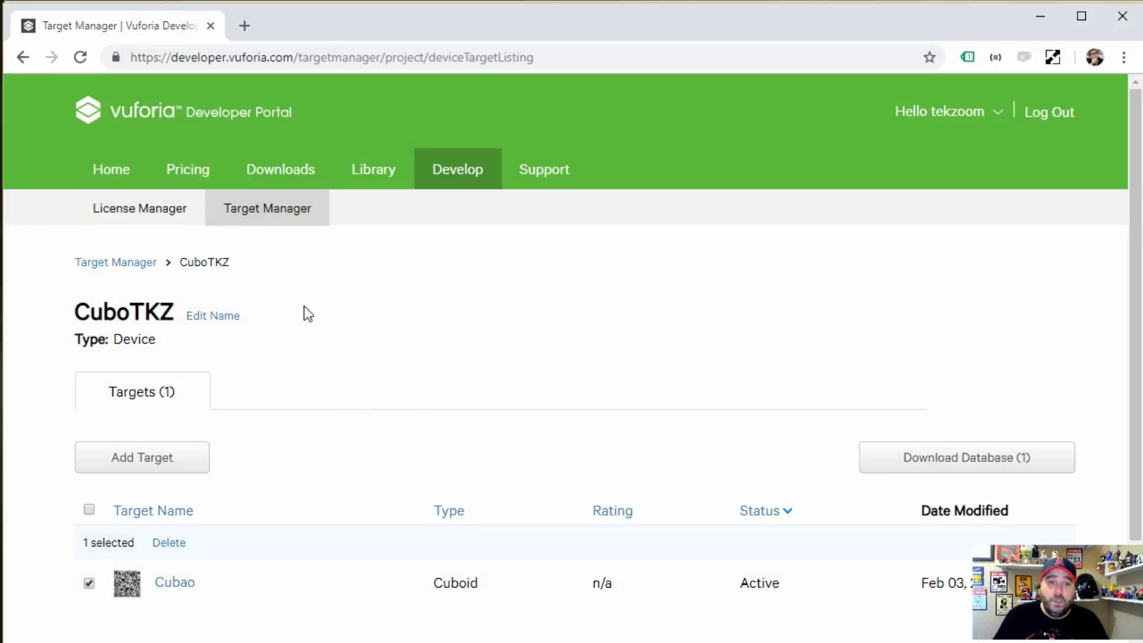
Open the CuboTekZoom license in License Manager and select its full license key.
left_click(156, 217)
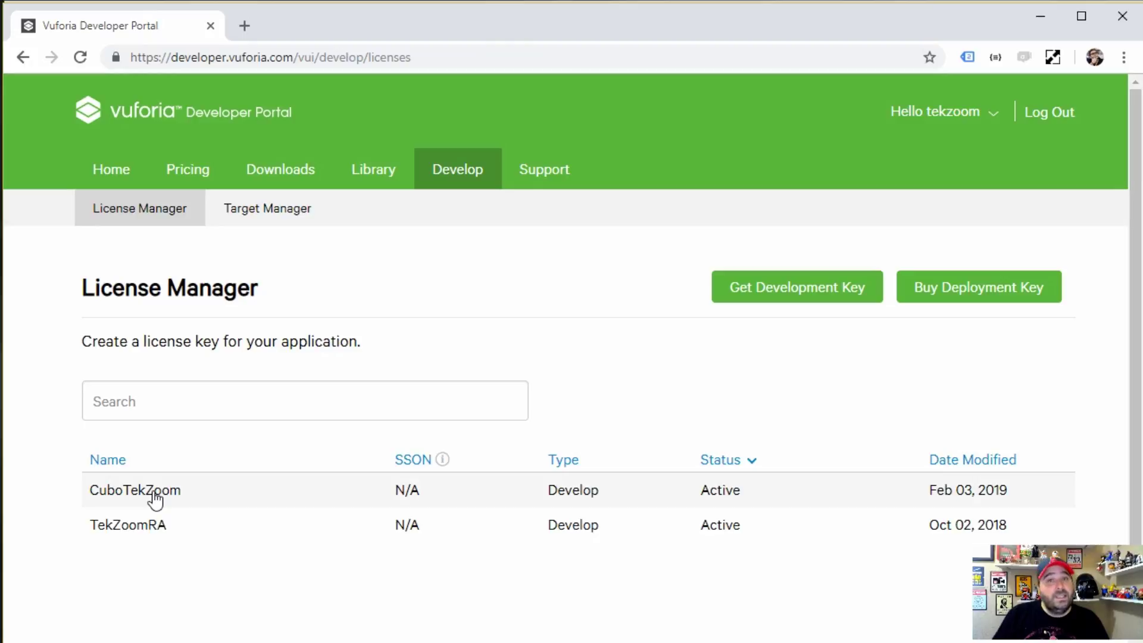
left_click(153, 493)
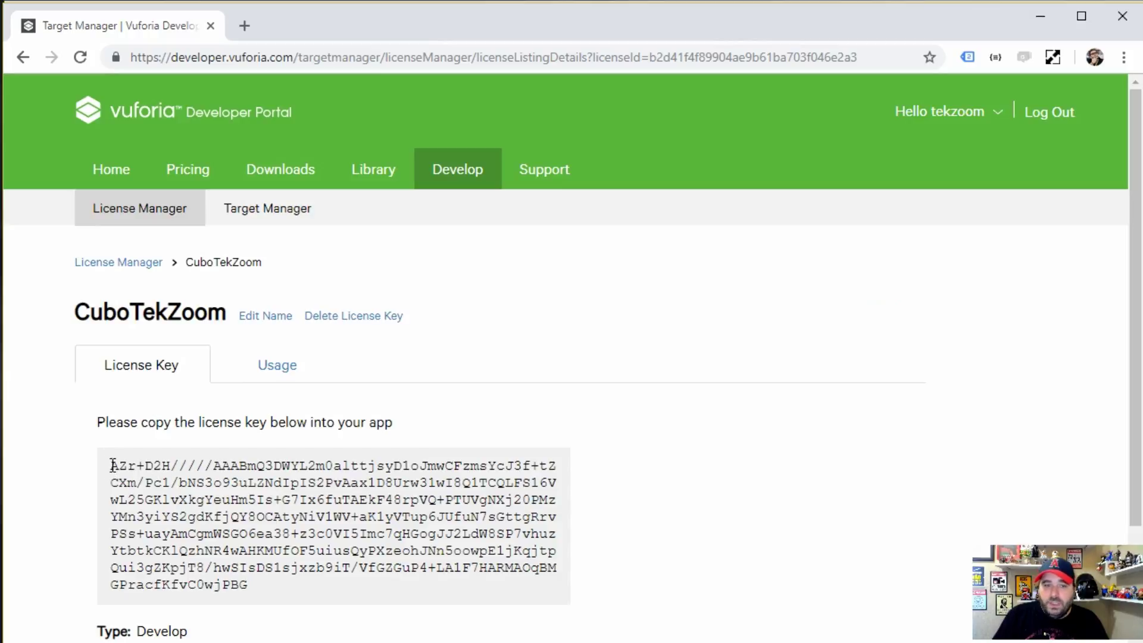
left_click_drag(115, 466, 173, 502)
left_click(173, 503)
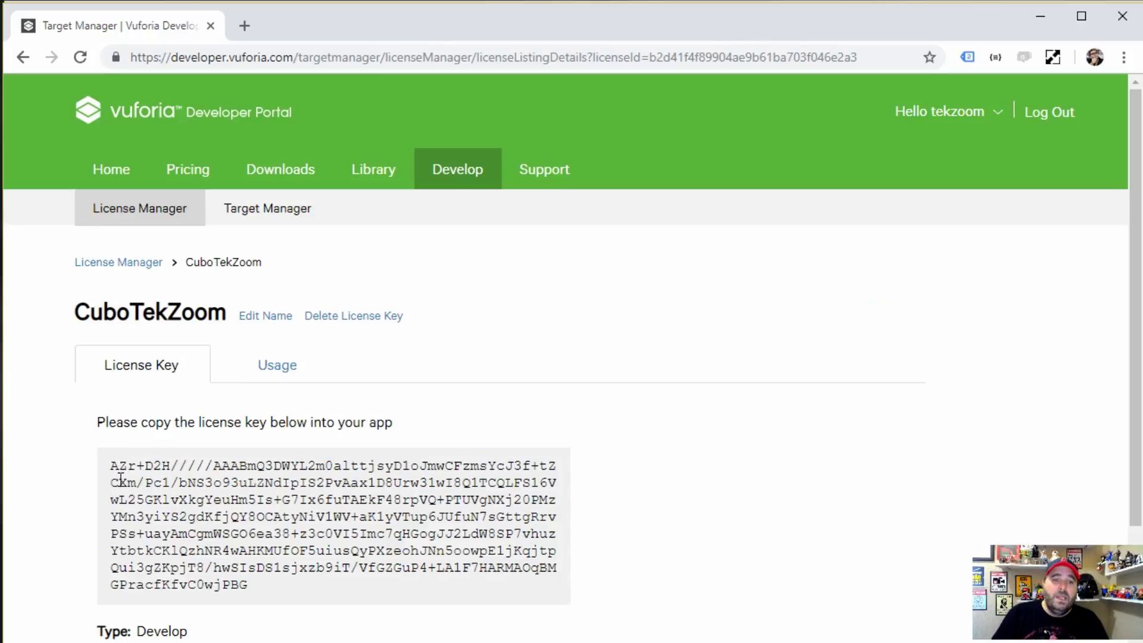
left_click_drag(111, 466, 286, 590)
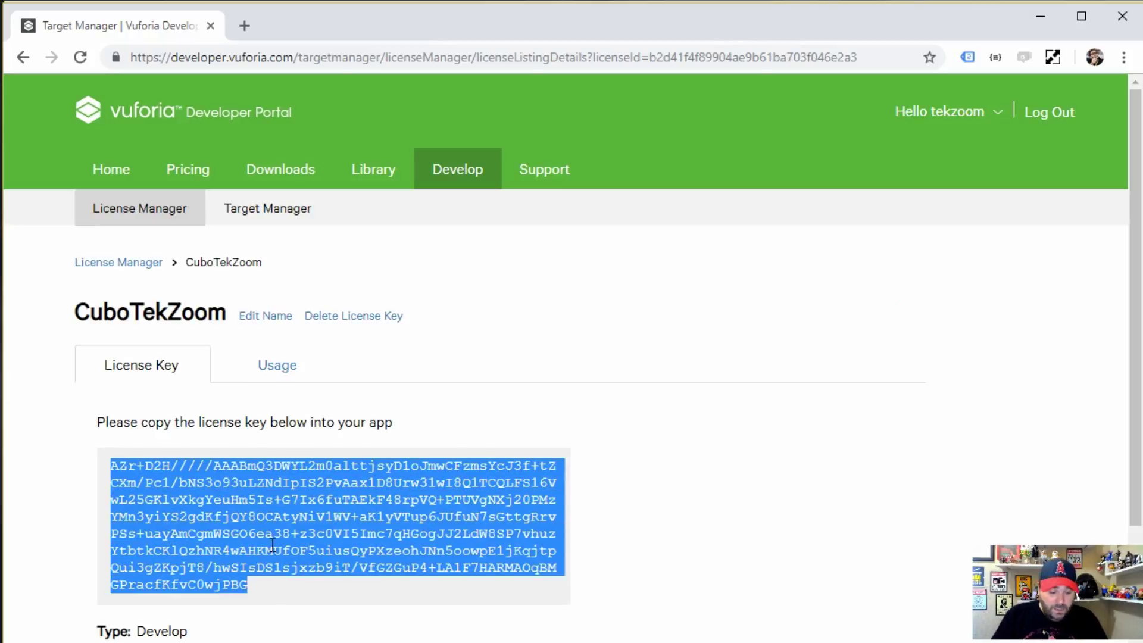
left_click(1040, 27)
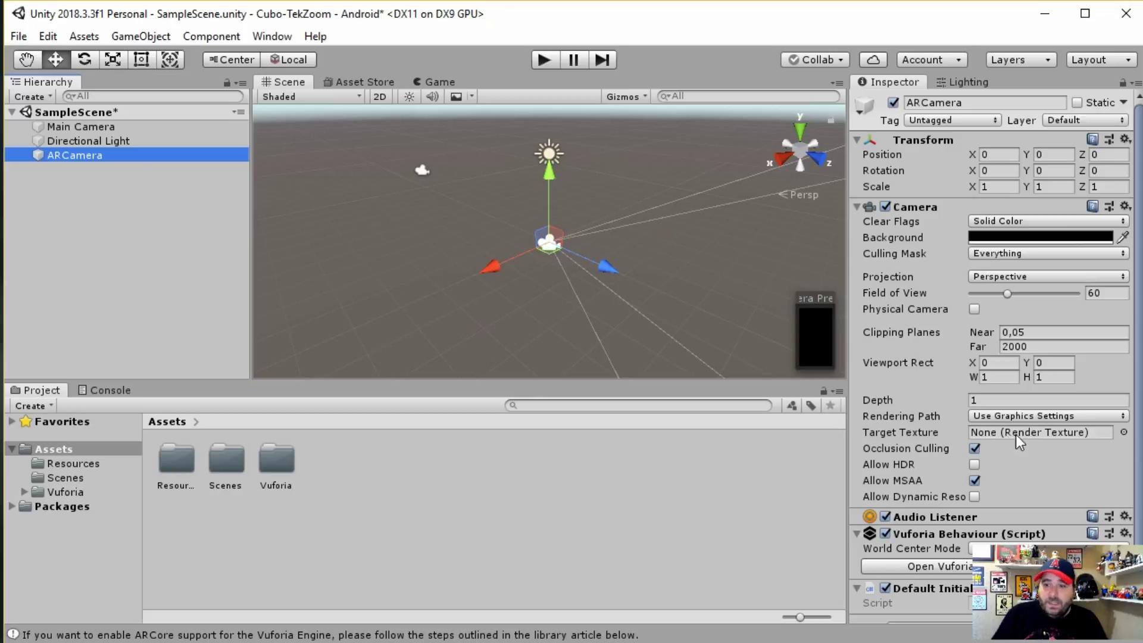
Paste the copied license key into App License Key in VuforiaConfiguration.
scroll(975, 537, "down", 2)
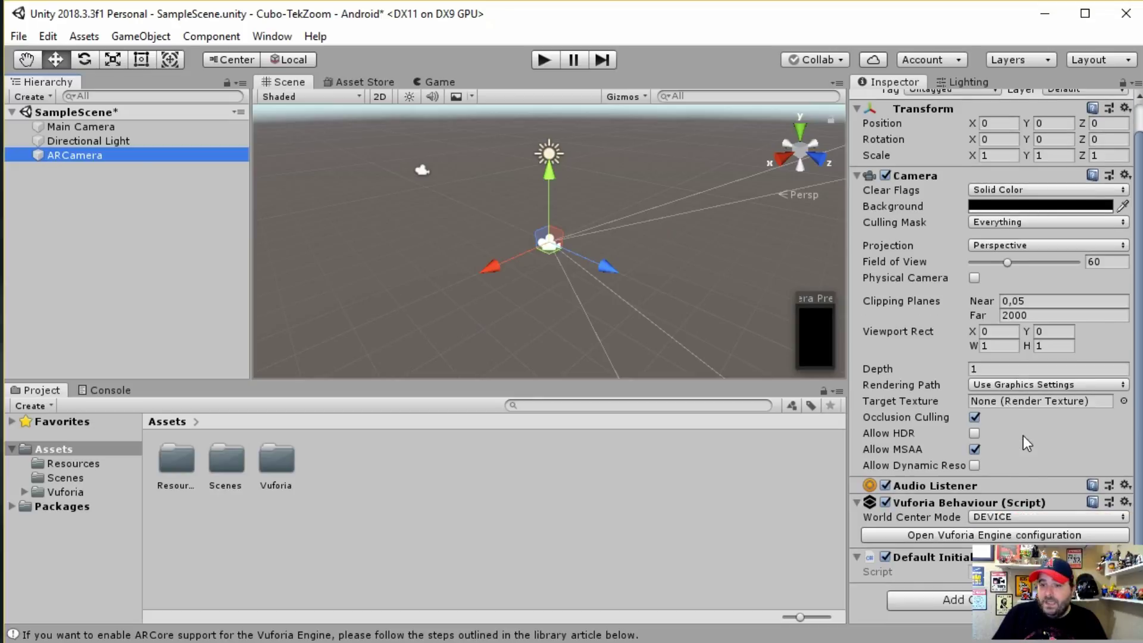
left_click(1009, 537)
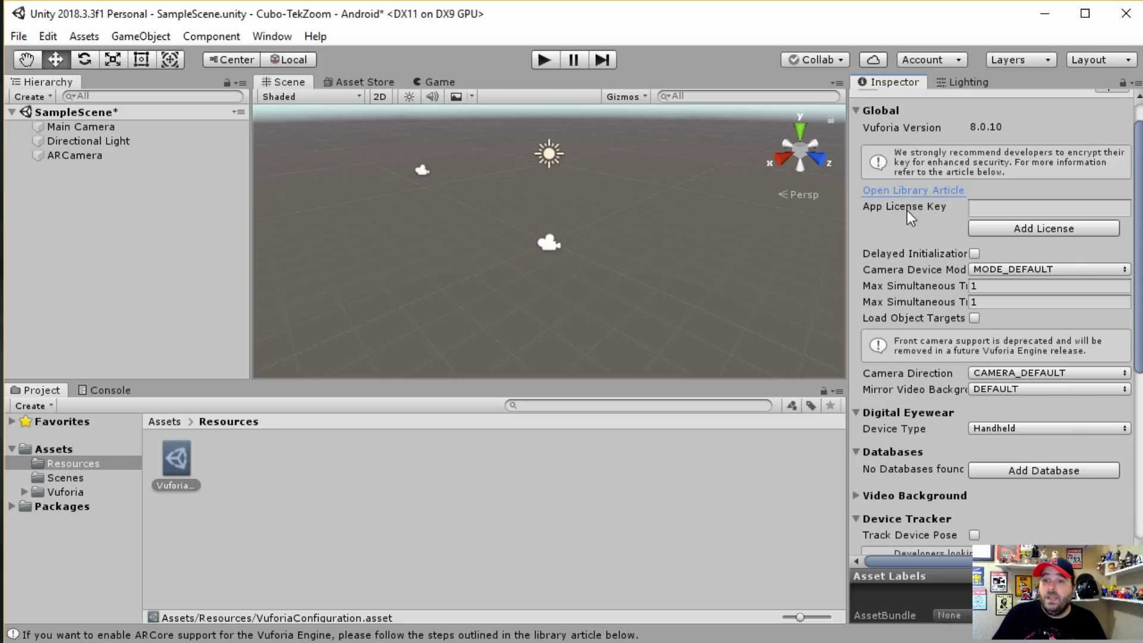
left_click(976, 208)
key("ctrl+v")
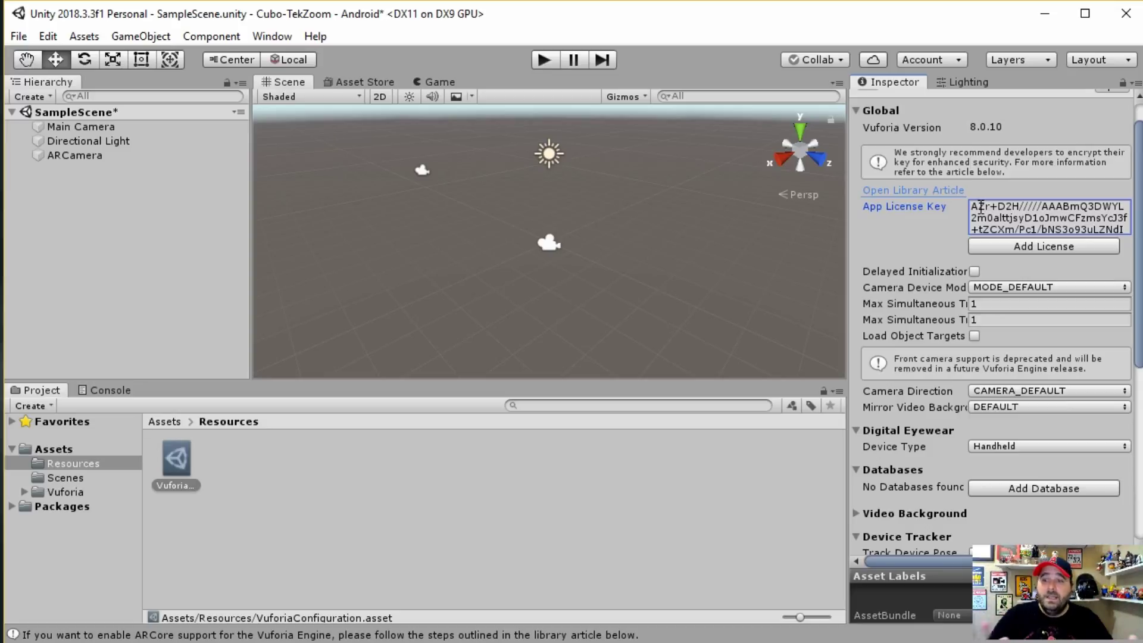
scroll(984, 249, "down", 2)
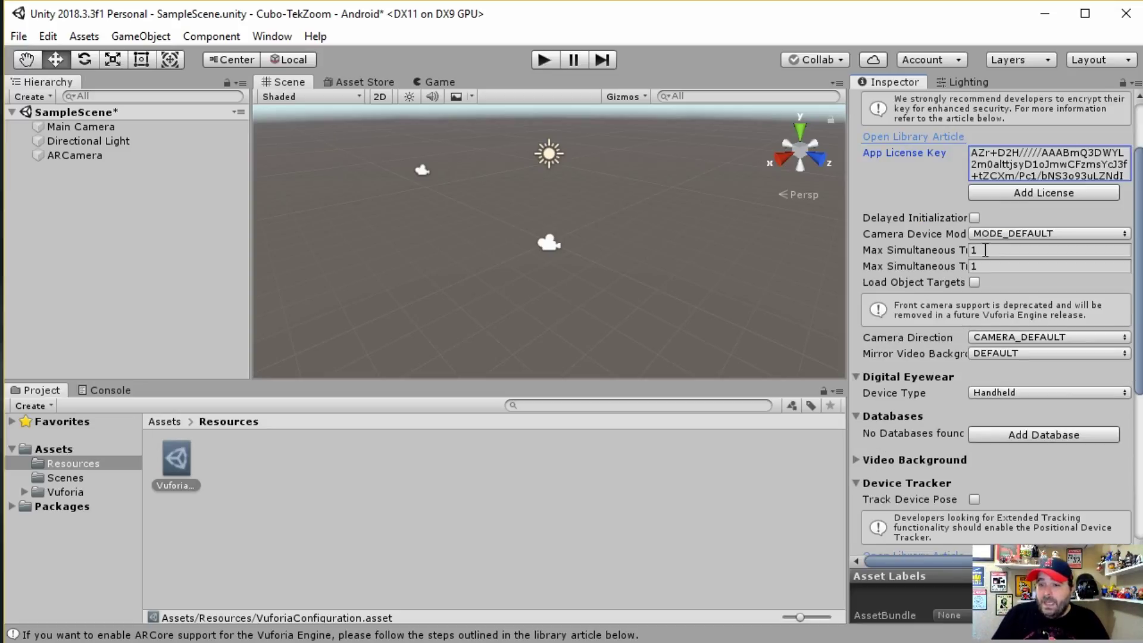
scroll(984, 249, "down", 2)
scroll(983, 249, "down", 2)
scroll(983, 249, "down", 5)
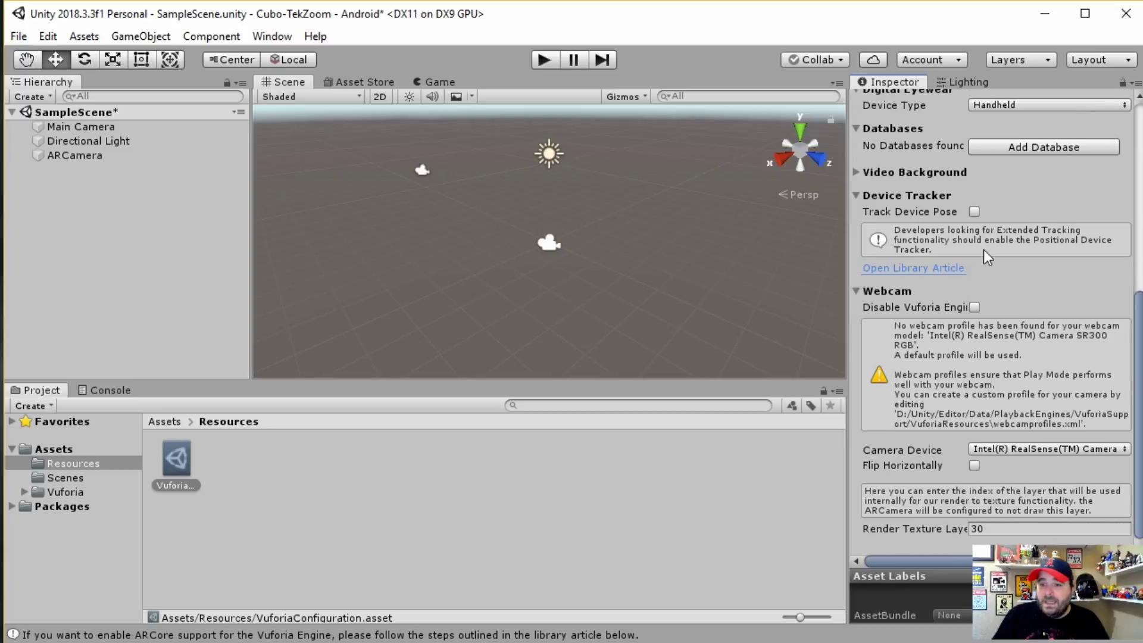
scroll(983, 253, "up", 9)
scroll(1026, 335, "up", 4)
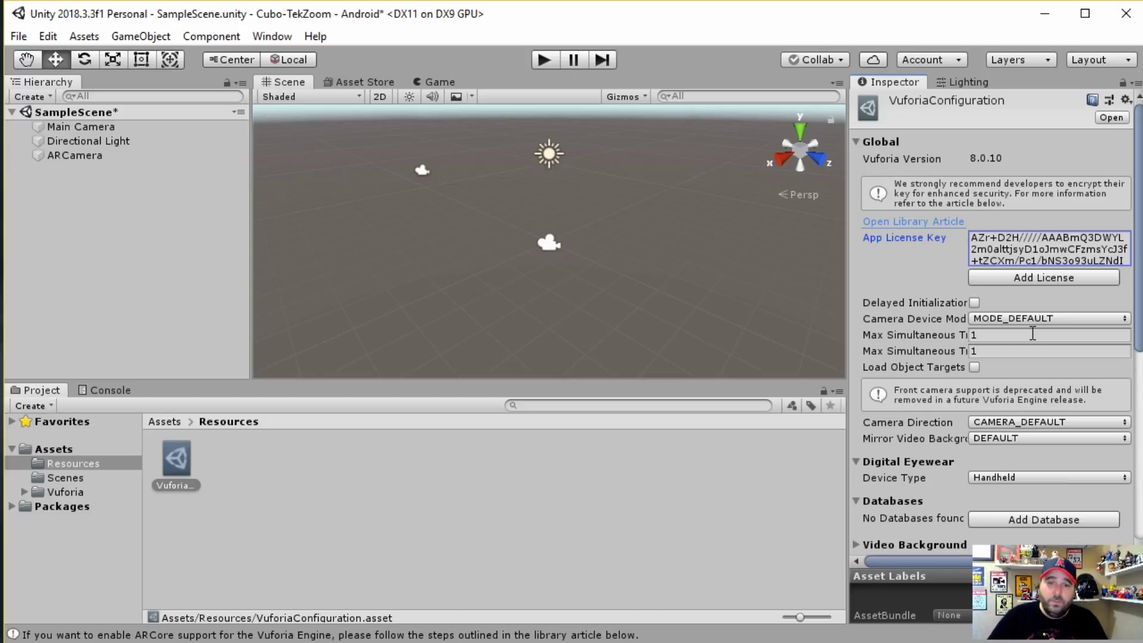
left_click(71, 257)
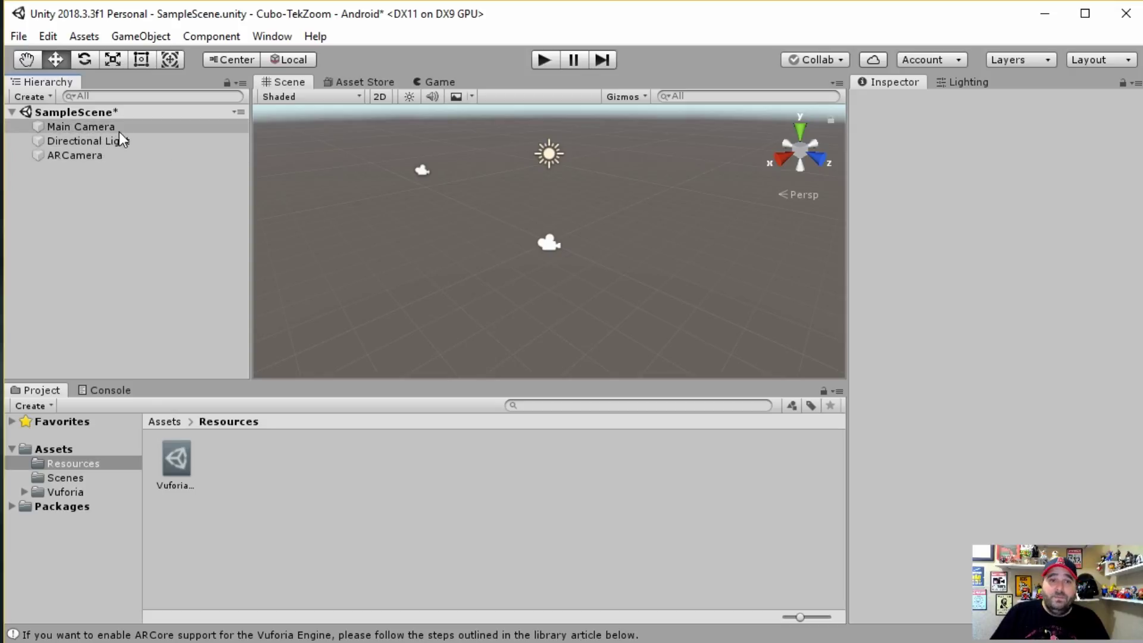
Delete Main Camera from the Hierarchy and select ARCamera.
left_click(84, 129)
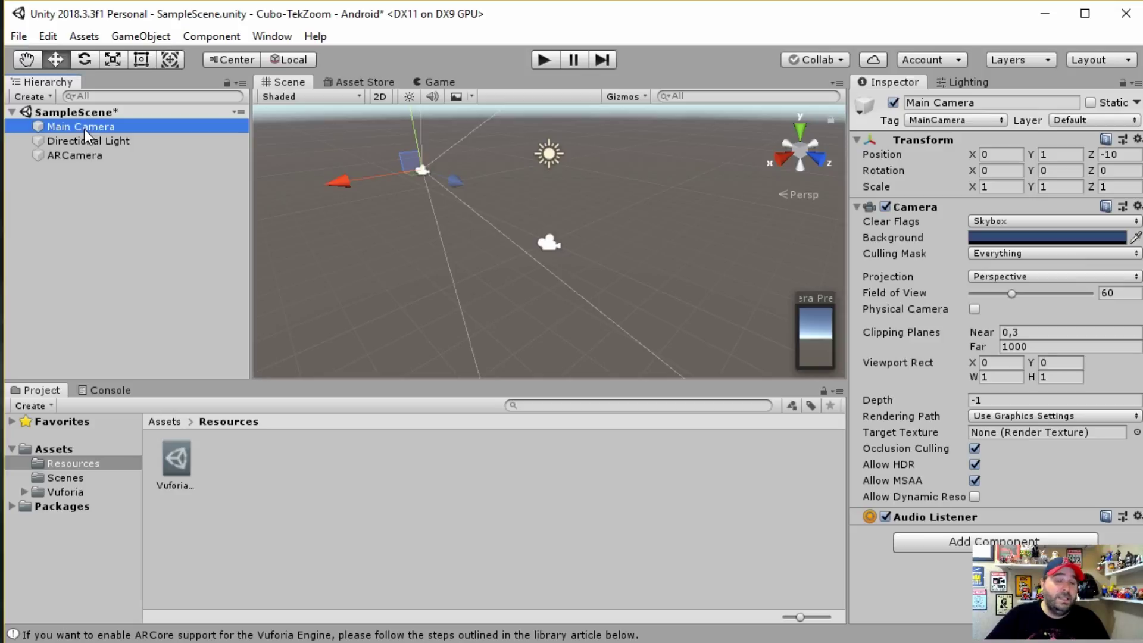
right_click(84, 129)
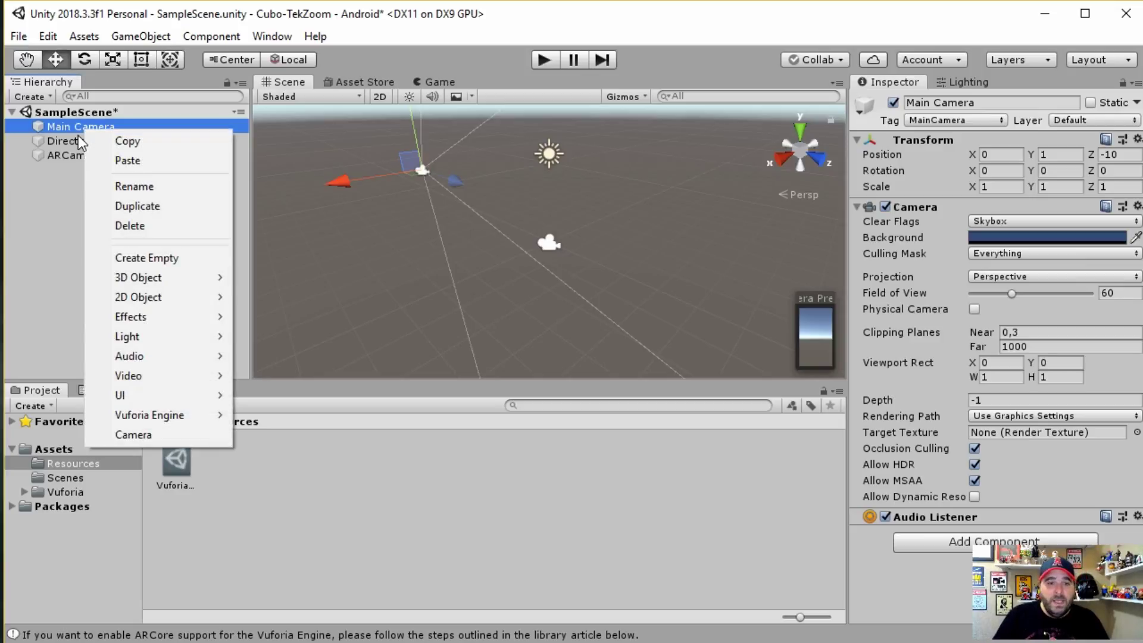
left_click(143, 231)
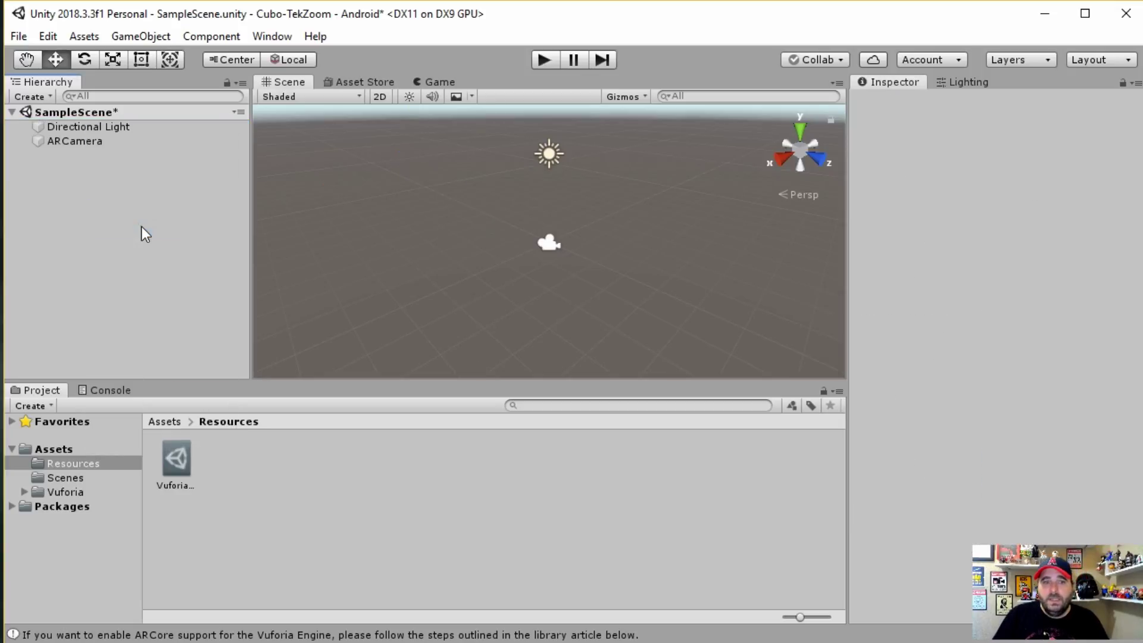
left_click(74, 145)
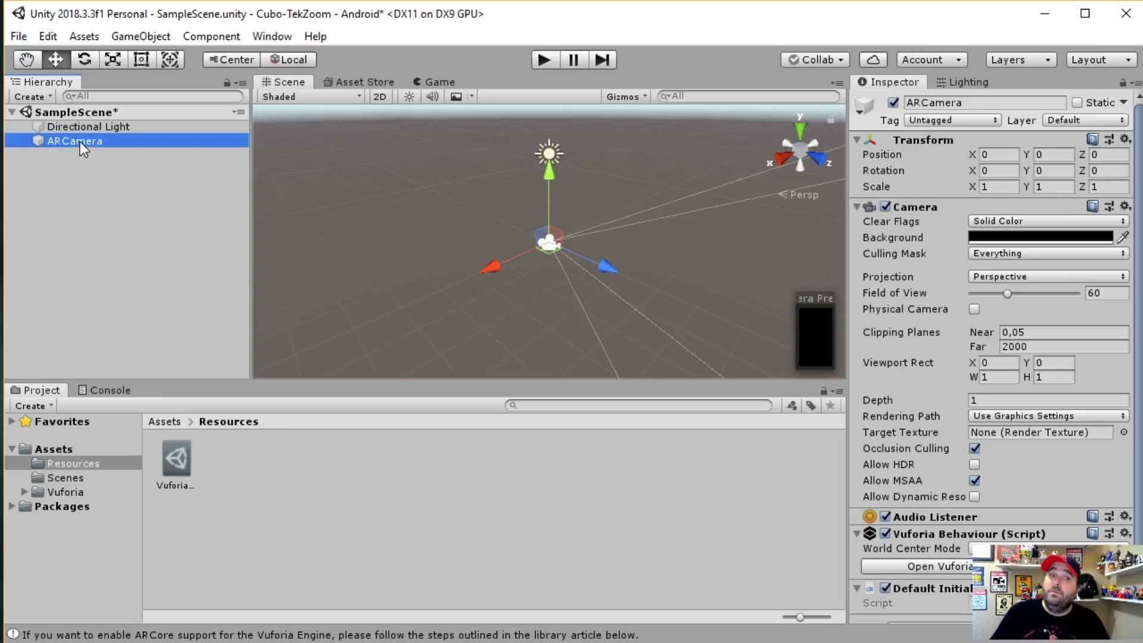
Add a Vuforia Multi Image target under ARCamera, importing the default database.
right_click(81, 144)
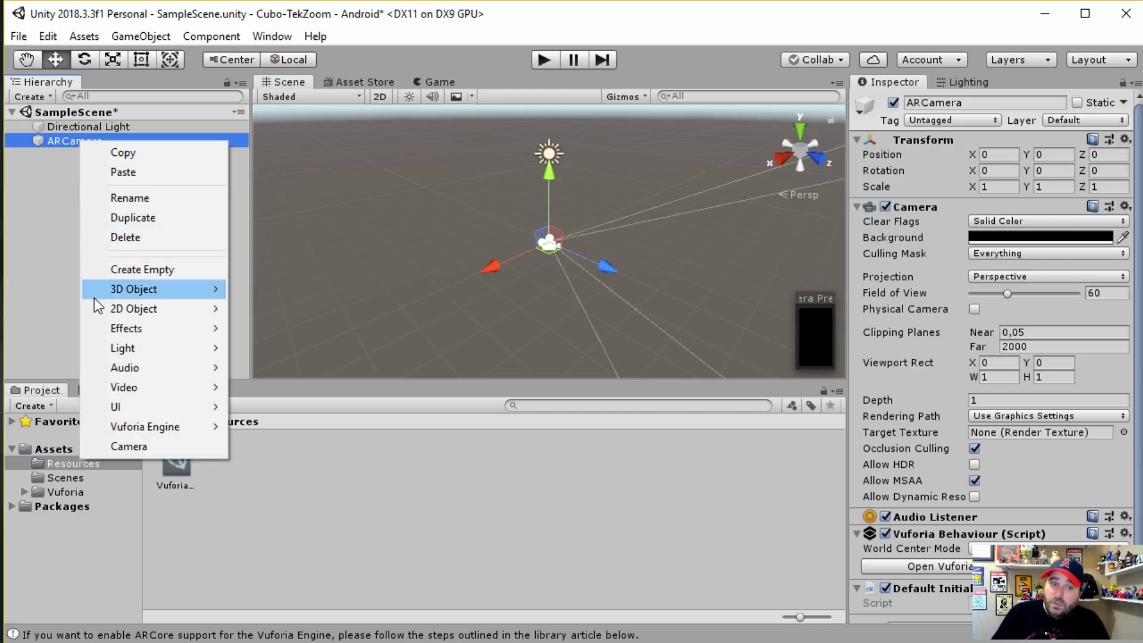
mouse_move(167, 427)
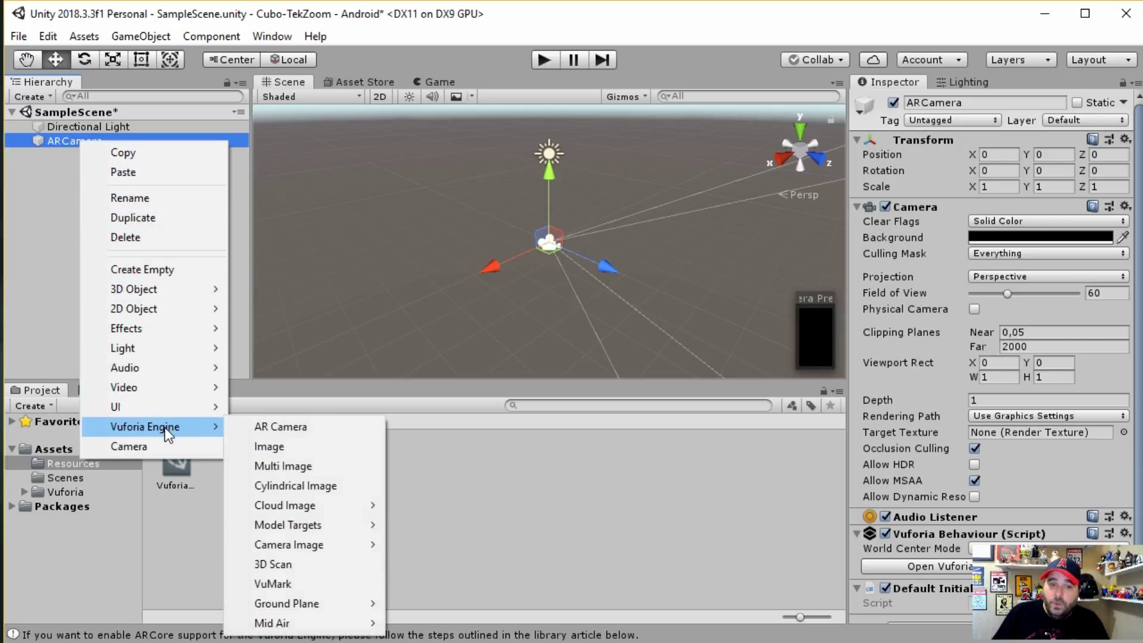
left_click(309, 465)
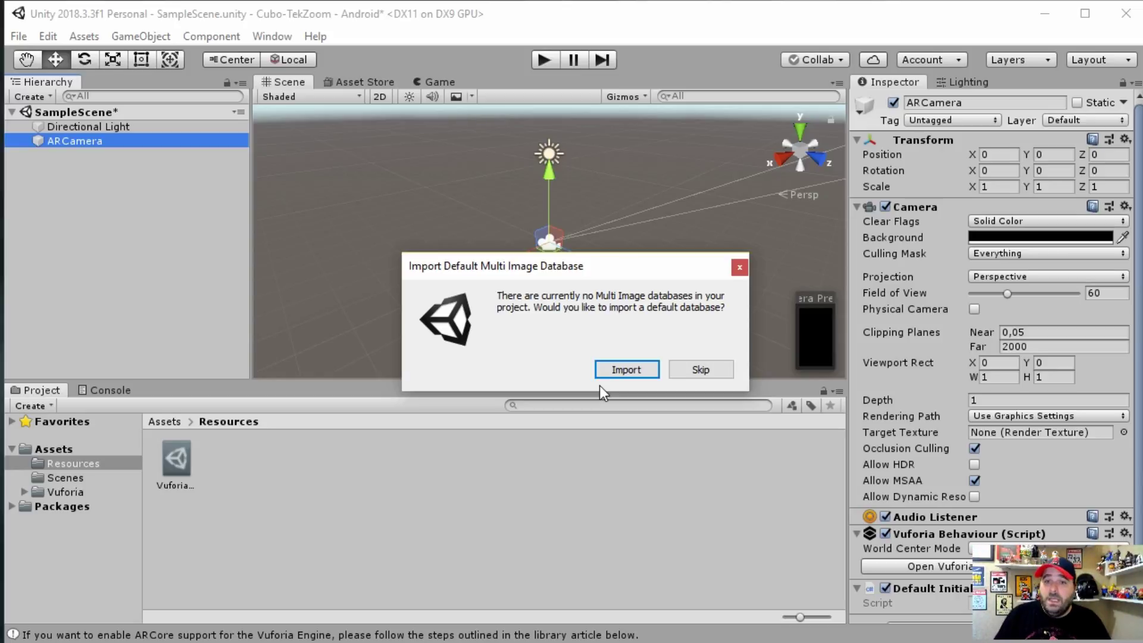
left_click(627, 371)
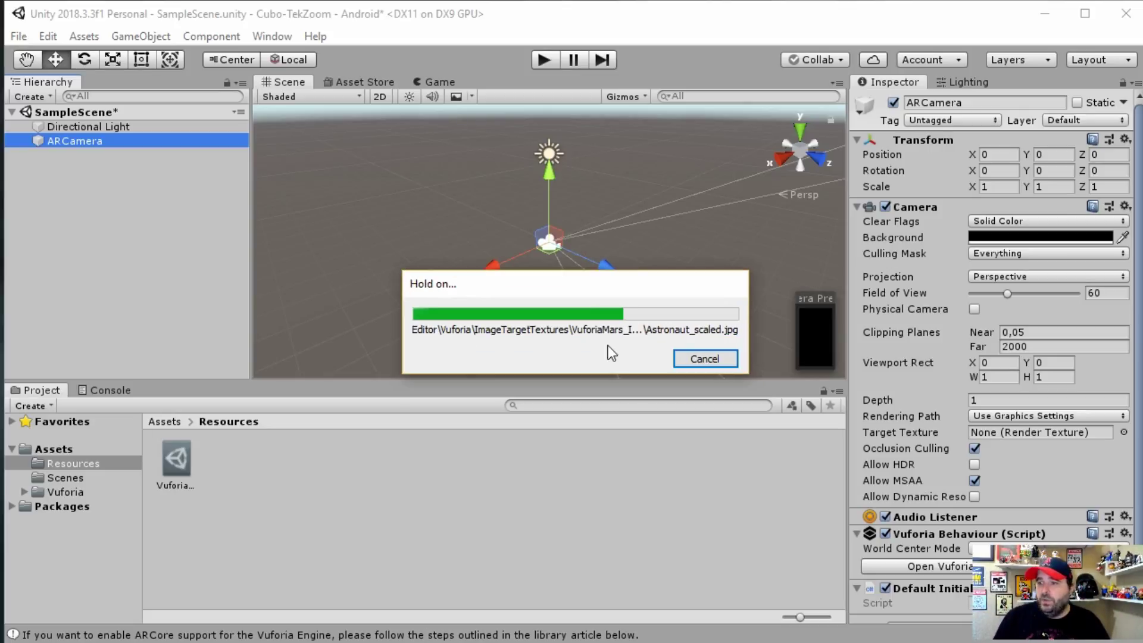
Review the MultiTarget's six MarsBox face children, then bring up the Semana 1 folder.
left_click(36, 154)
left_click(66, 170)
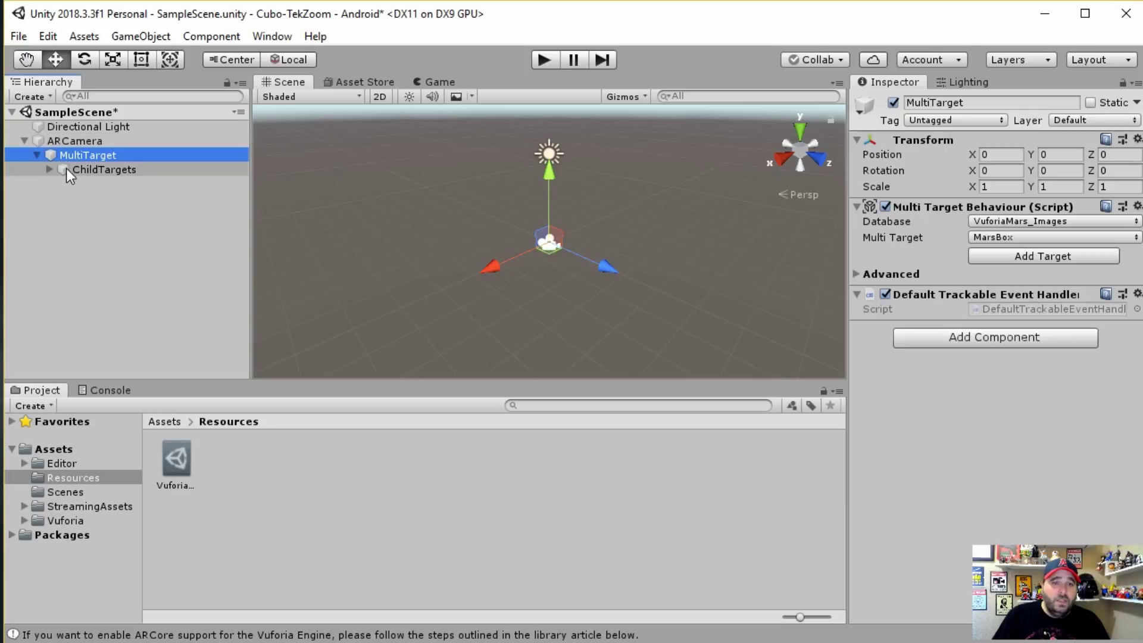
left_click(49, 170)
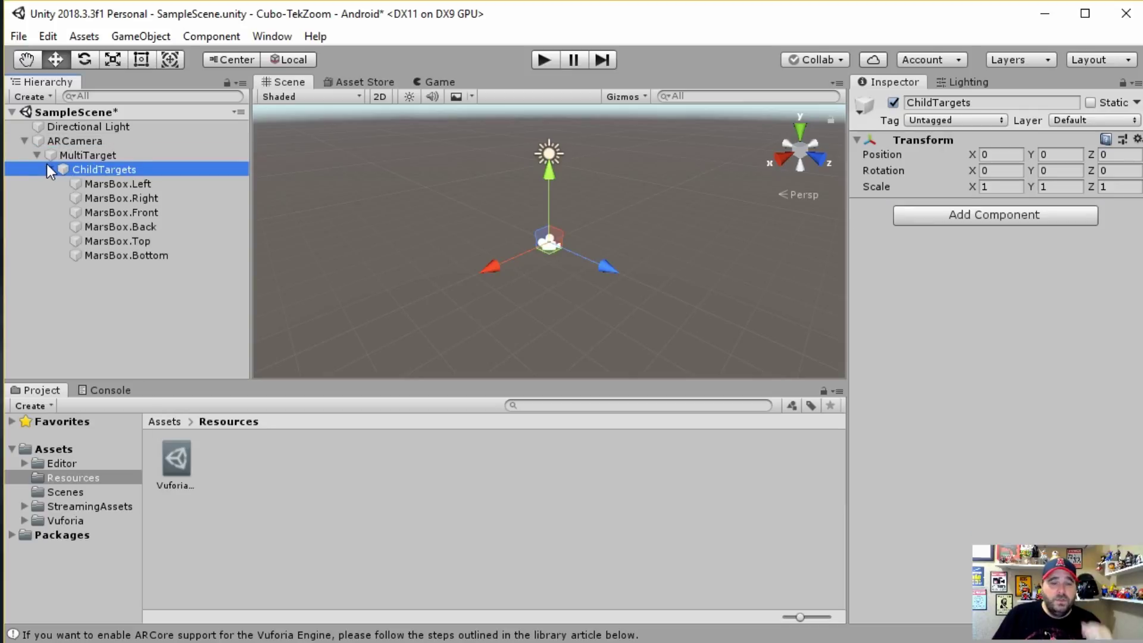
left_click(91, 184)
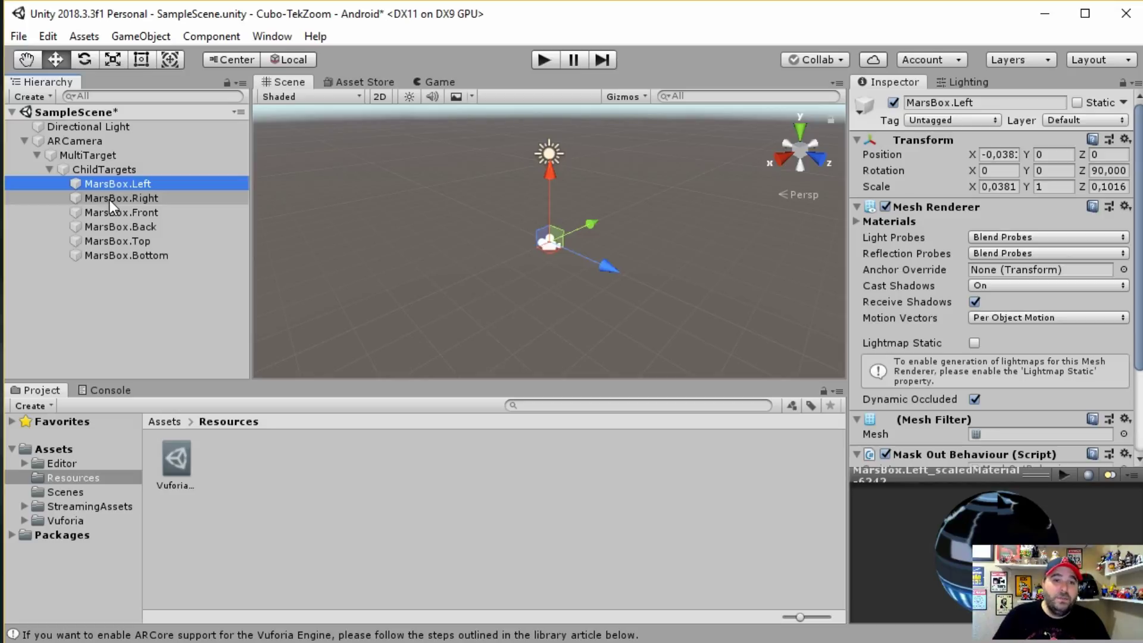
left_click(36, 156)
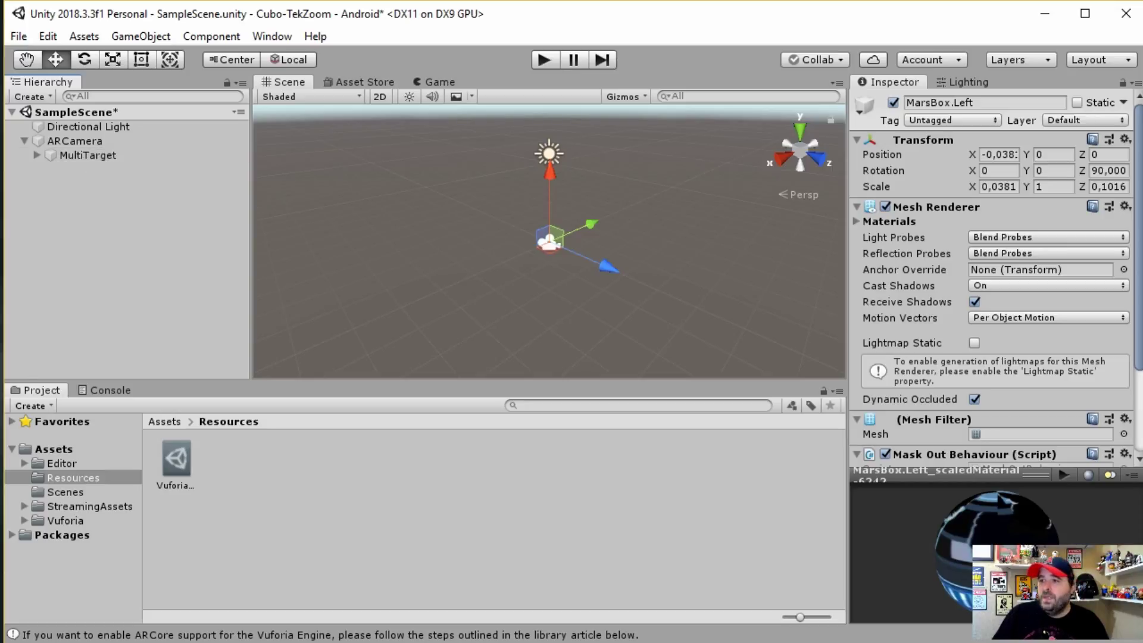
left_click_drag(1140, 94, 667, 92)
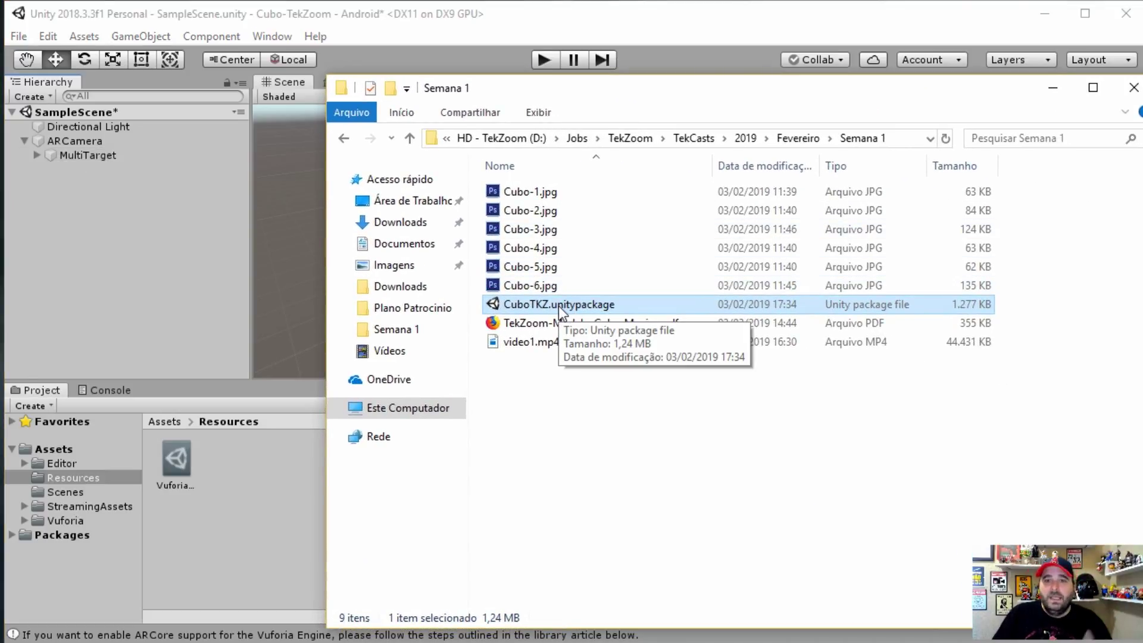
Import all files from CuboTKZ.unitypackage into the project.
double_click(524, 304)
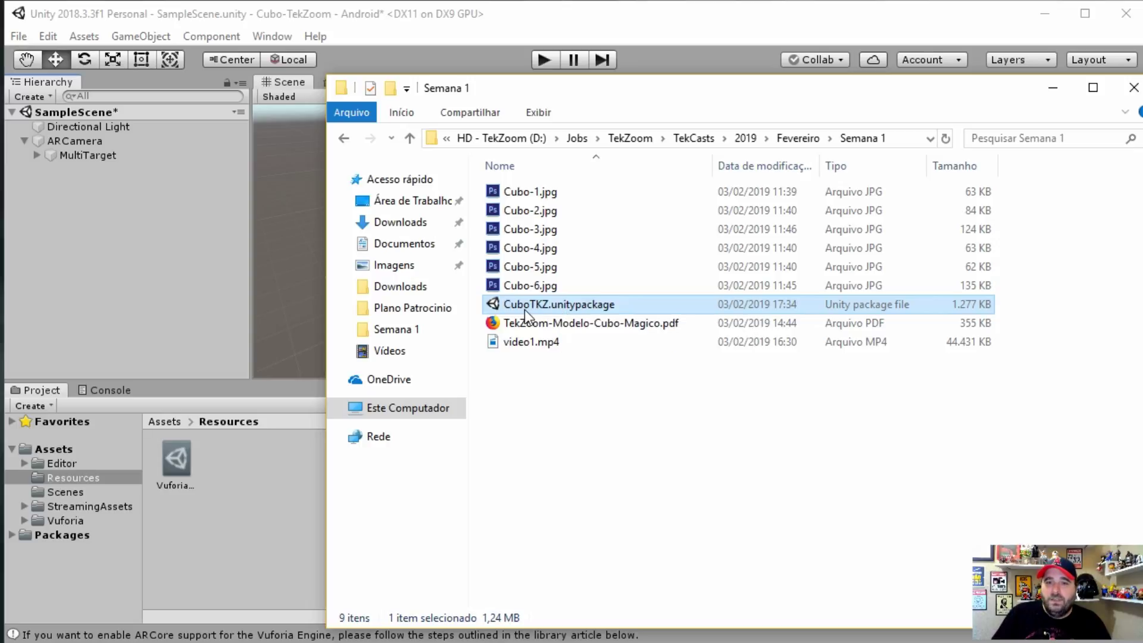
left_click_drag(484, 210, 447, 121)
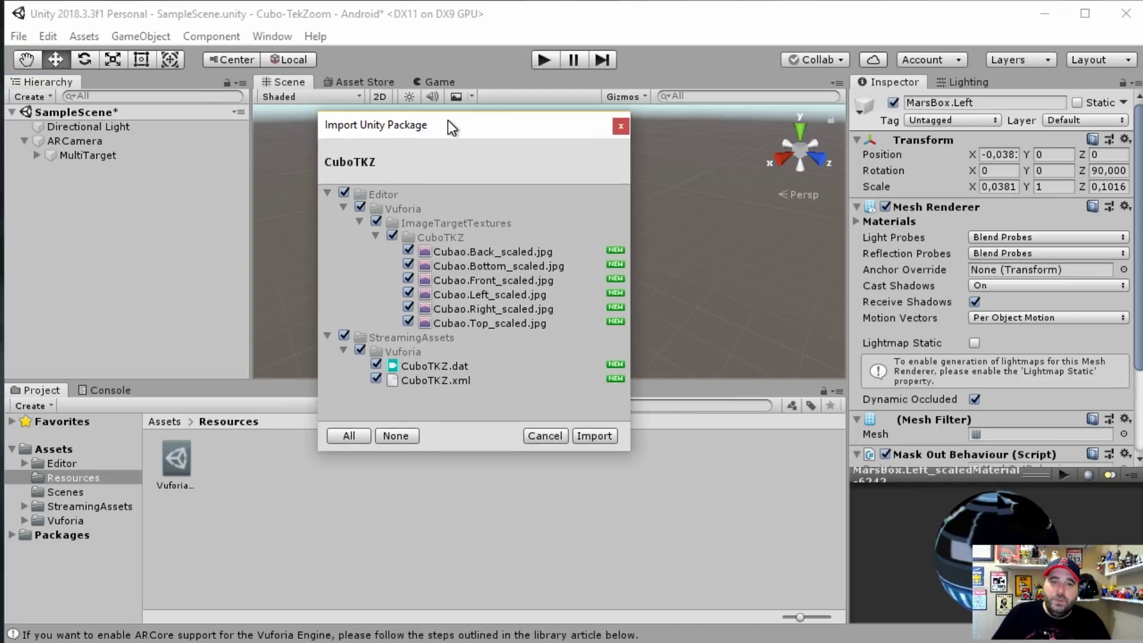
left_click(599, 433)
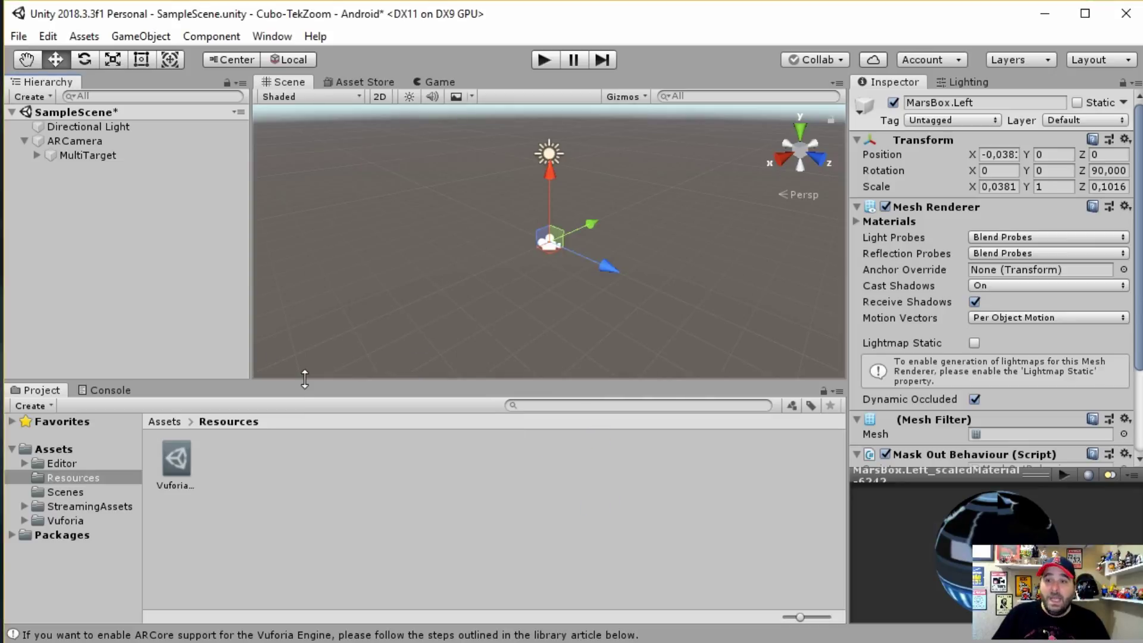
Set MultiTarget's database to CuboTKZ with Cubao as target, and frame the cube.
left_click(87, 158)
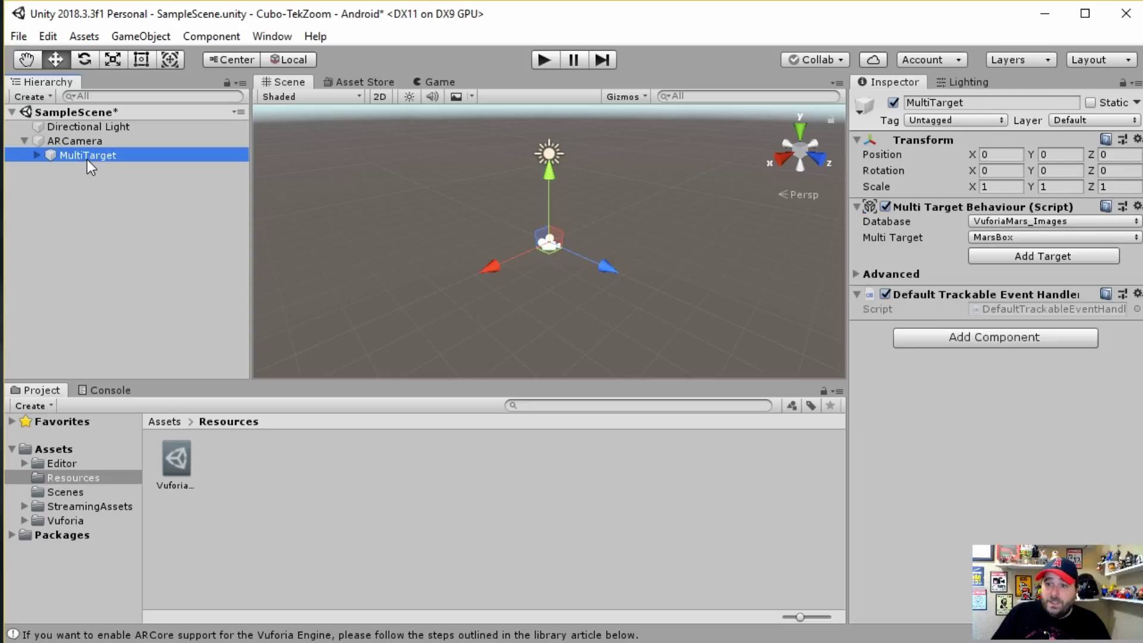
left_click(999, 222)
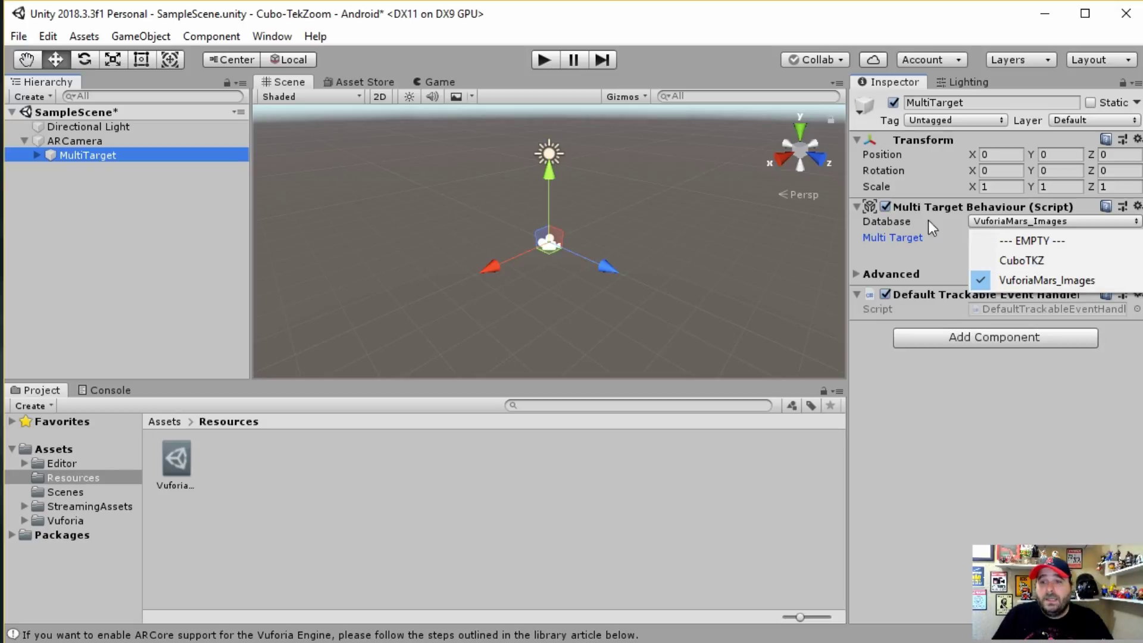
left_click(1022, 260)
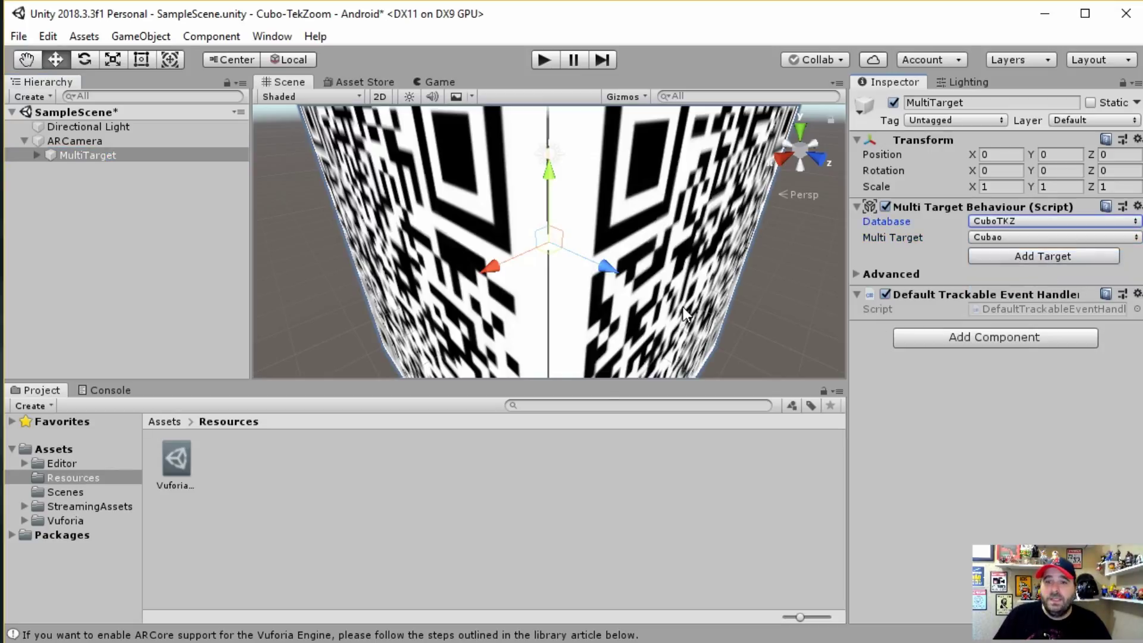
key("f")
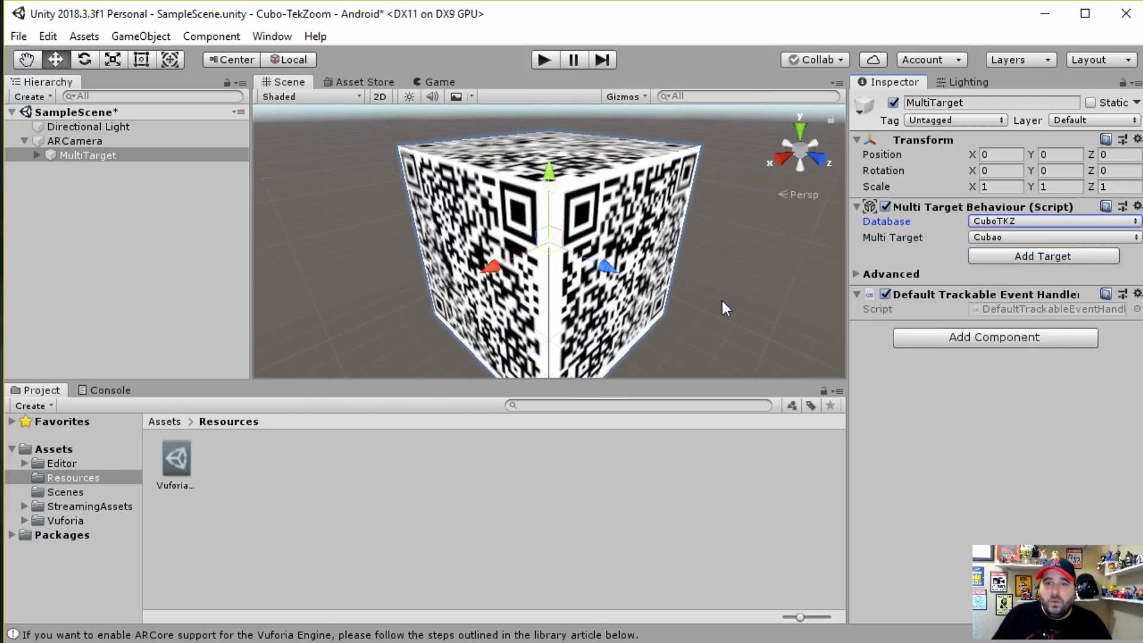
left_click(994, 236)
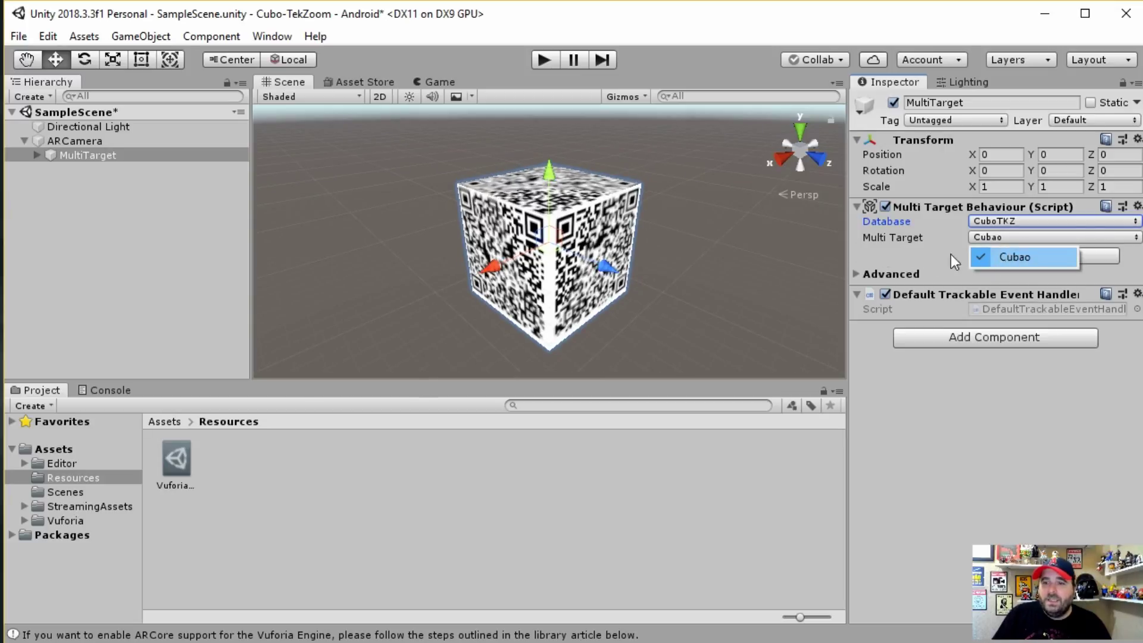
left_click(697, 292)
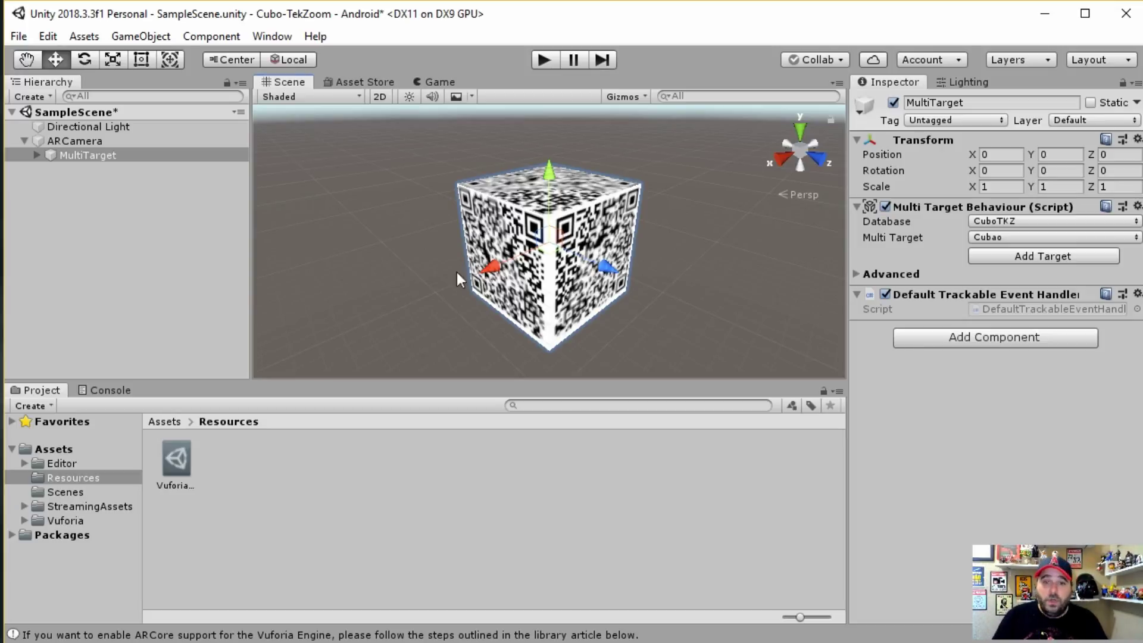
Expand ChildTargets and inspect the Cubao Right, Front, Back, Top and Bottom faces.
mouse_move(610, 329)
left_mouse_down("alt")
mouse_move(670, 337)
mouse_move(762, 291)
mouse_move(771, 301)
left_mouse_up("alt")
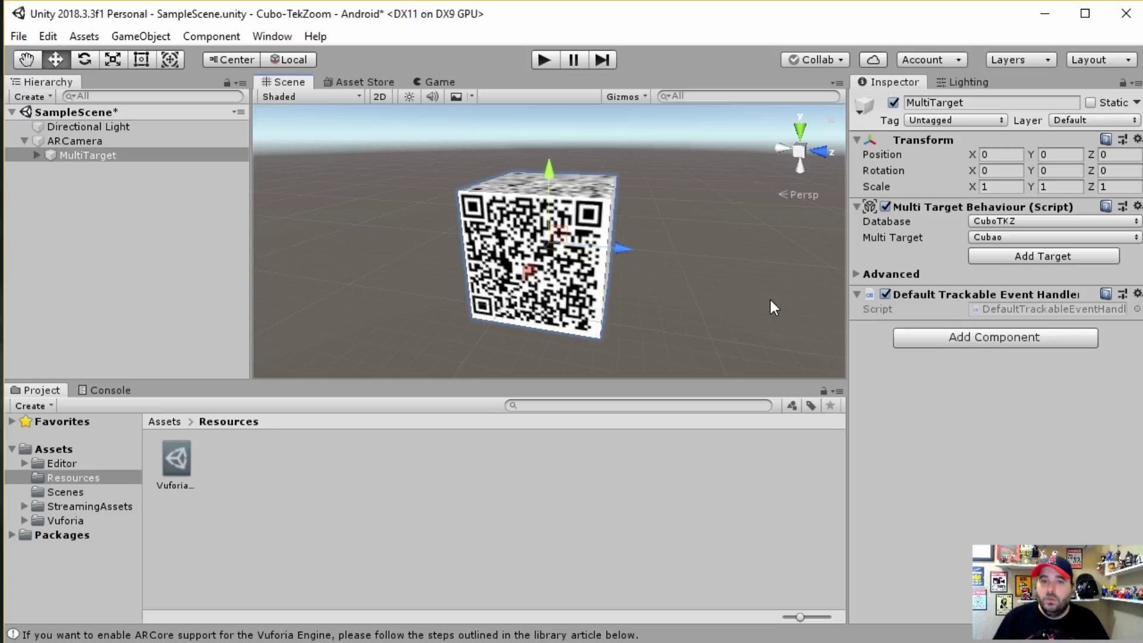
left_click(36, 155)
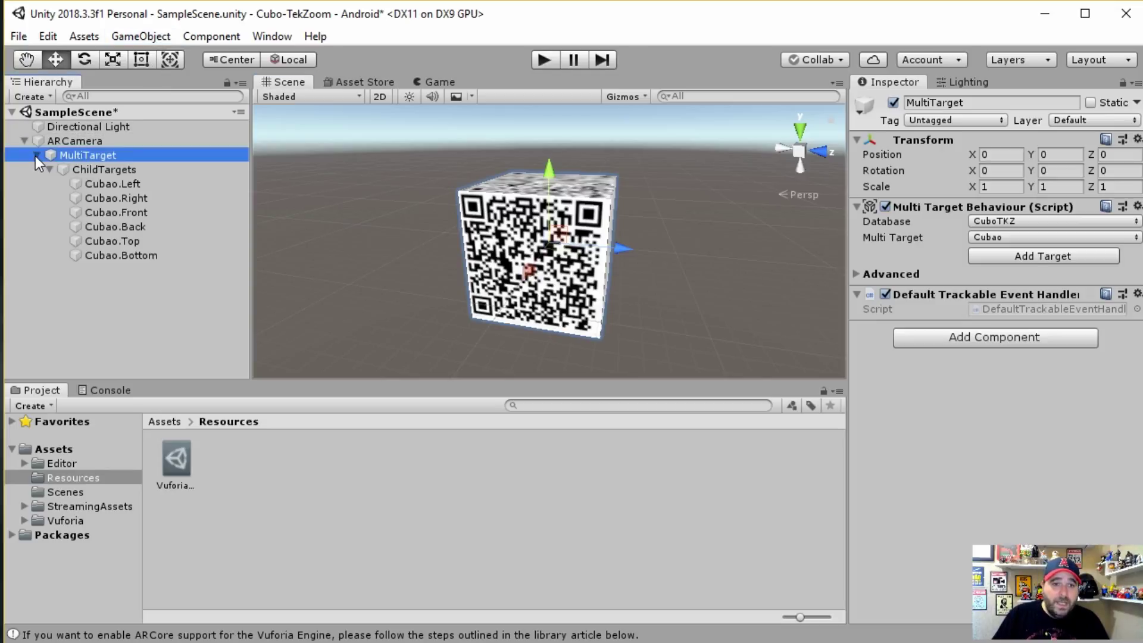
left_click(107, 185)
left_click(118, 197)
left_click(124, 212)
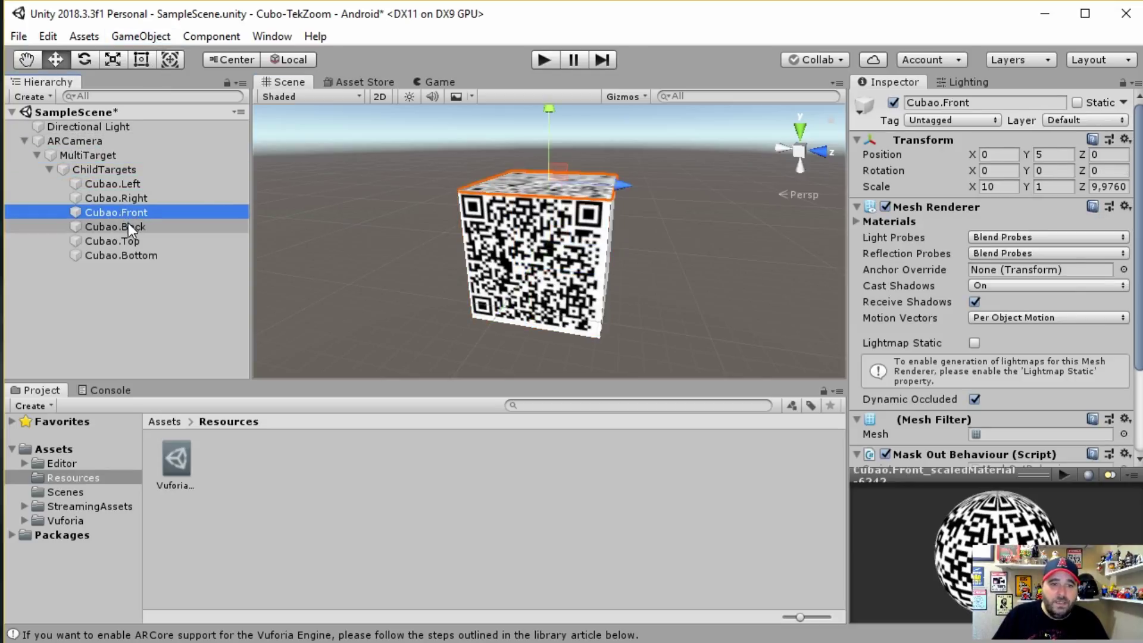
left_click(128, 226)
left_click(149, 242)
left_click(146, 255)
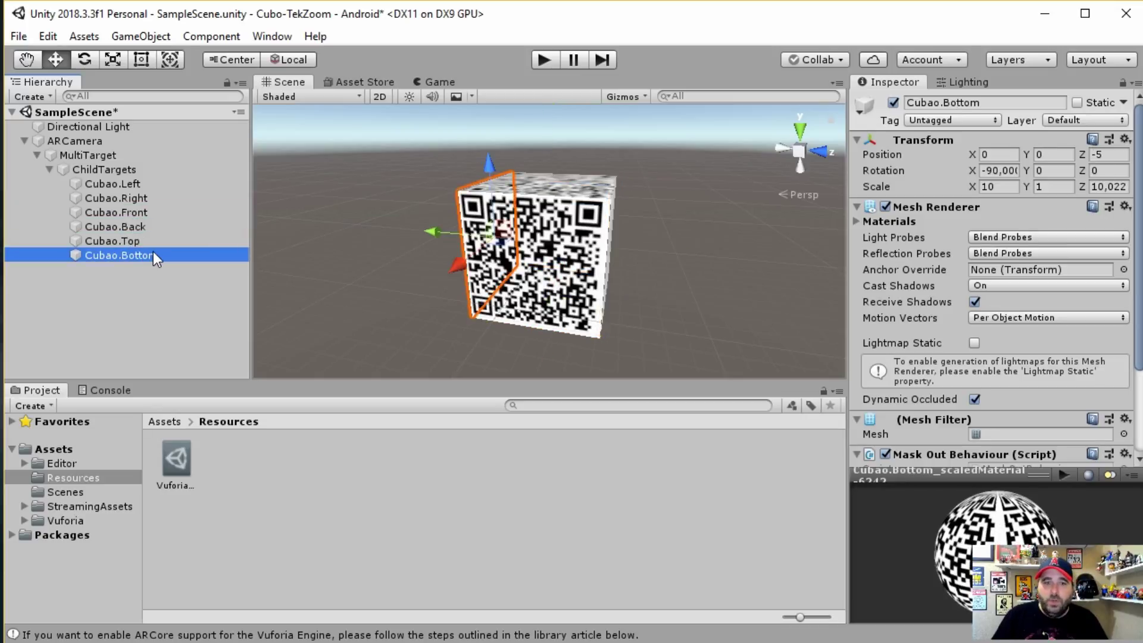
mouse_move(470, 309)
left_mouse_down("alt")
mouse_move(585, 215)
mouse_move(685, 222)
mouse_move(712, 274)
left_mouse_up("alt")
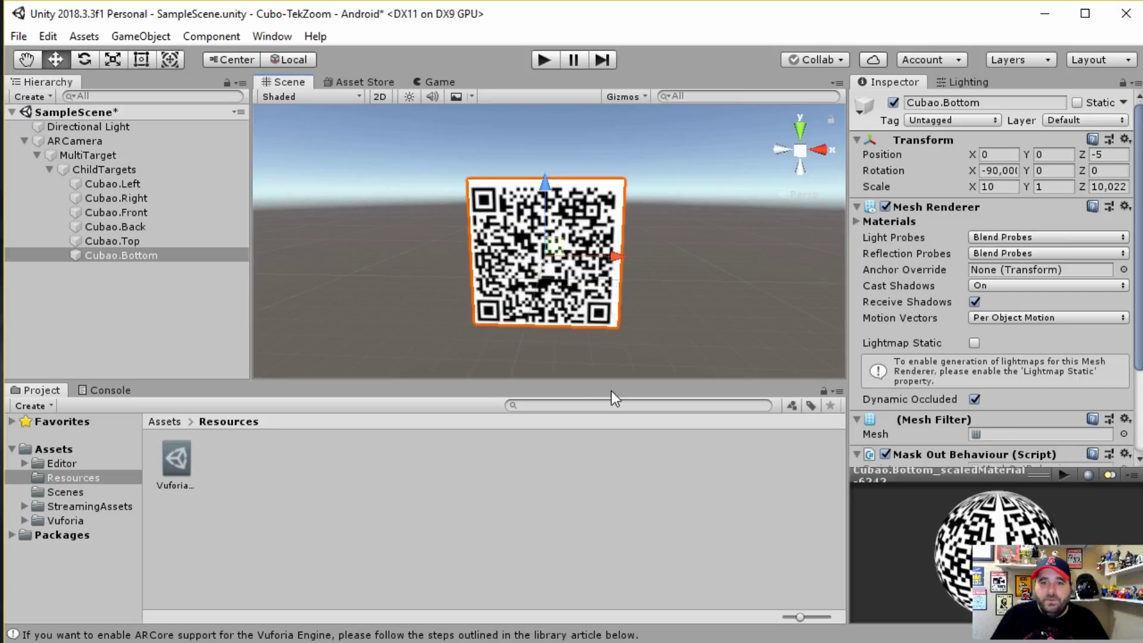
scroll(665, 300, "down", 1)
scroll(667, 297, "down", 1)
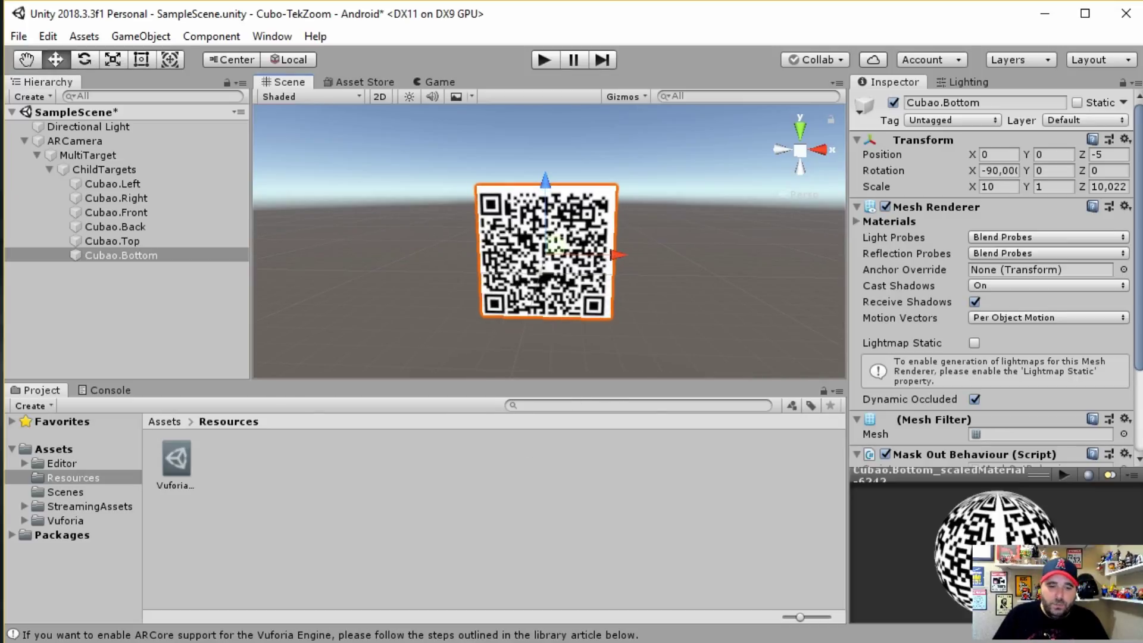
key("alt+Tab")
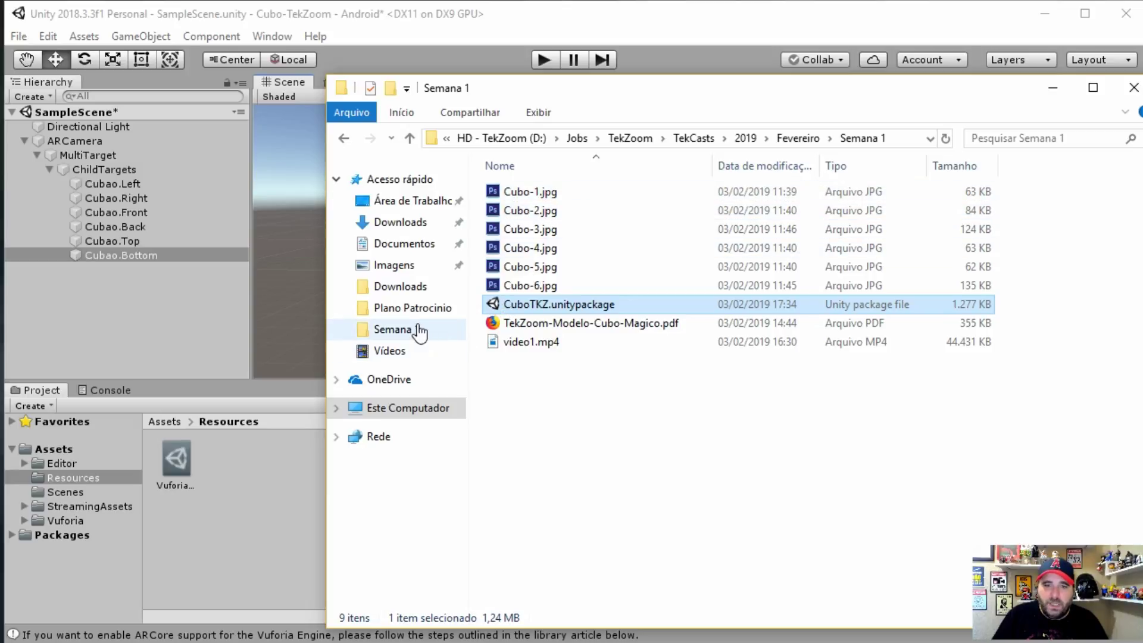
Locate and select 0cab1c38c71c5275.jpg in the Imagens folder.
left_click(409, 267)
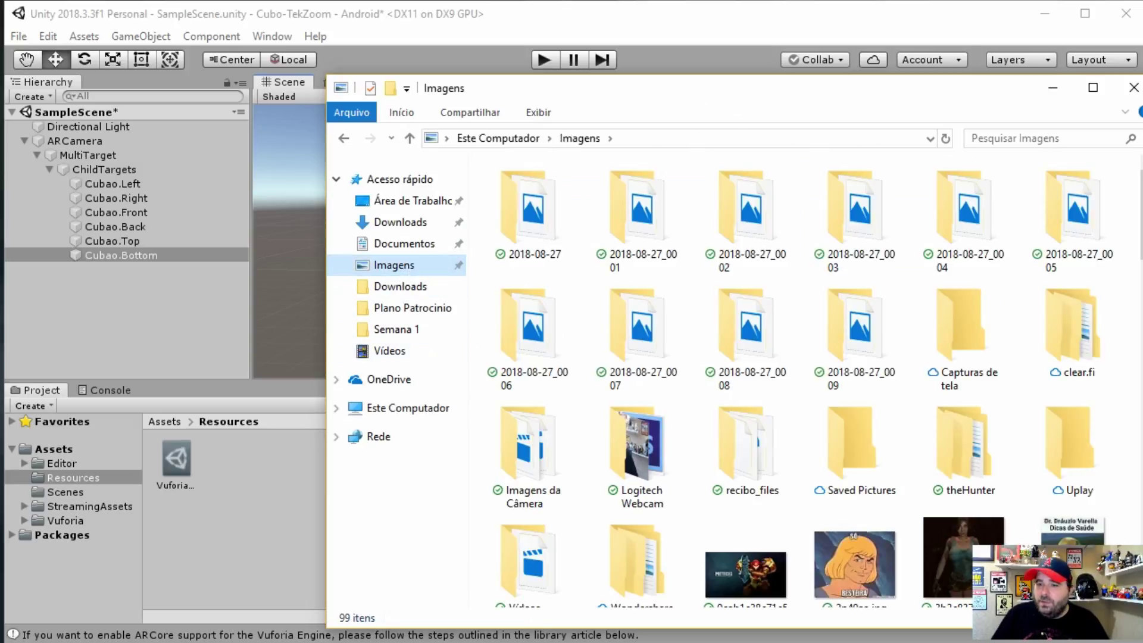
left_click_drag(695, 113, 754, 93)
scroll(945, 291, "down", 5)
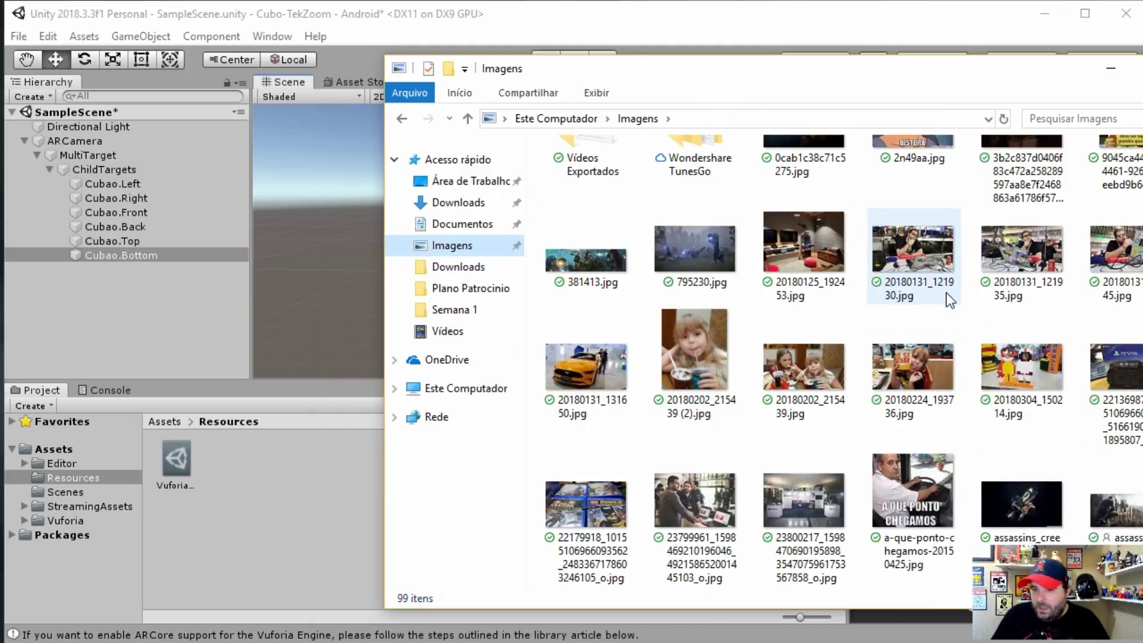
scroll(934, 286, "up", 5)
scroll(875, 366, "down", 2)
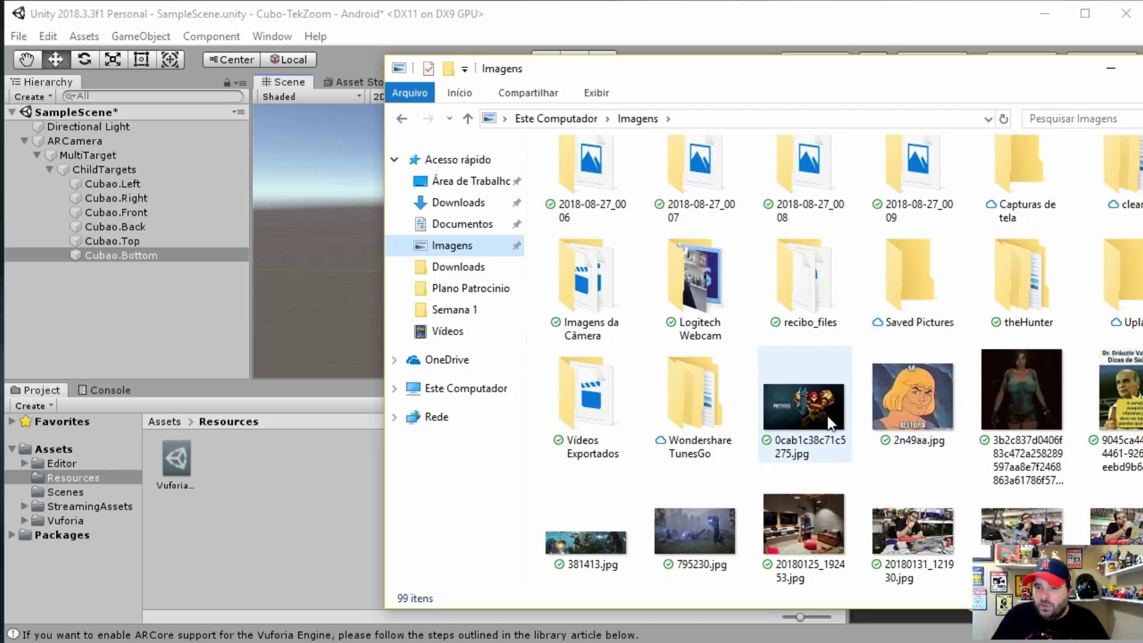
left_click(823, 401)
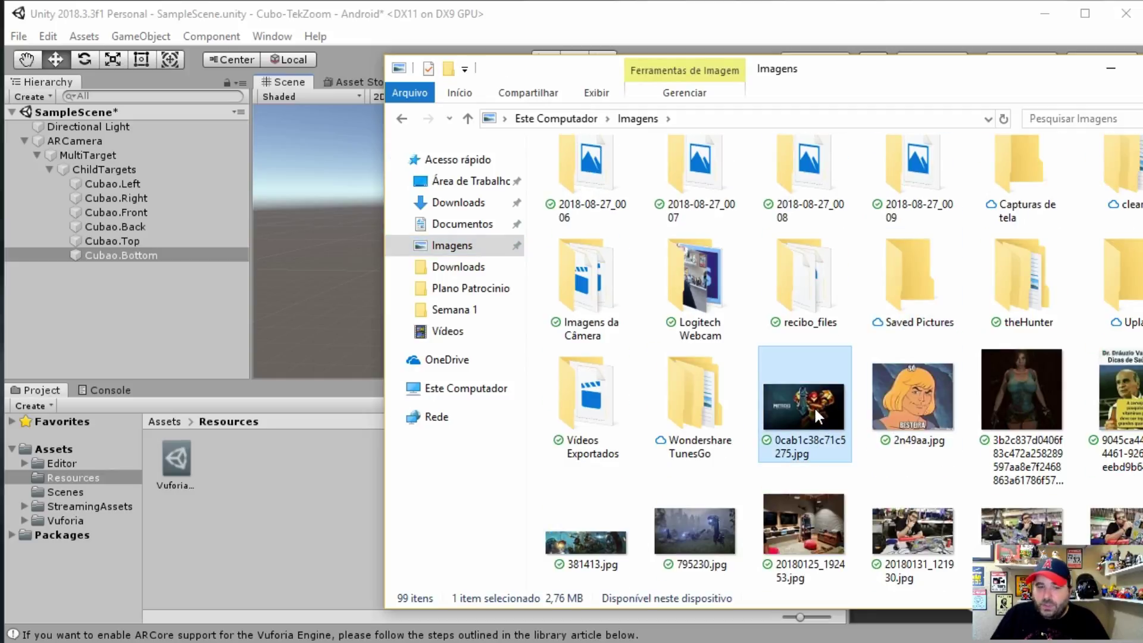
Create a materiais folder under Assets and open it.
left_click(50, 452)
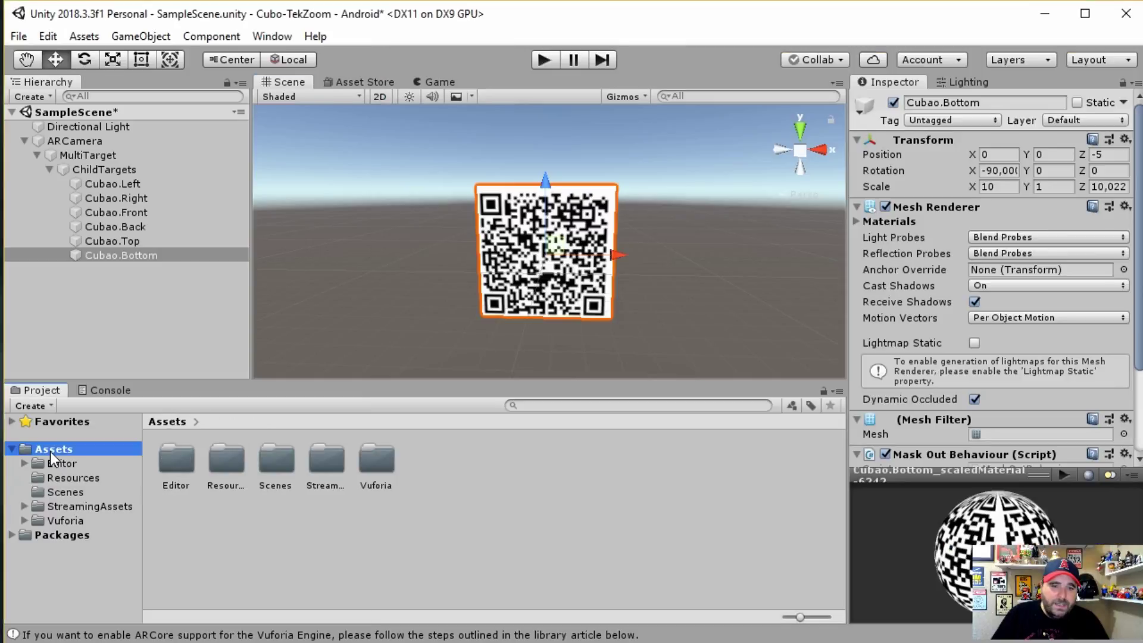
right_click(287, 567)
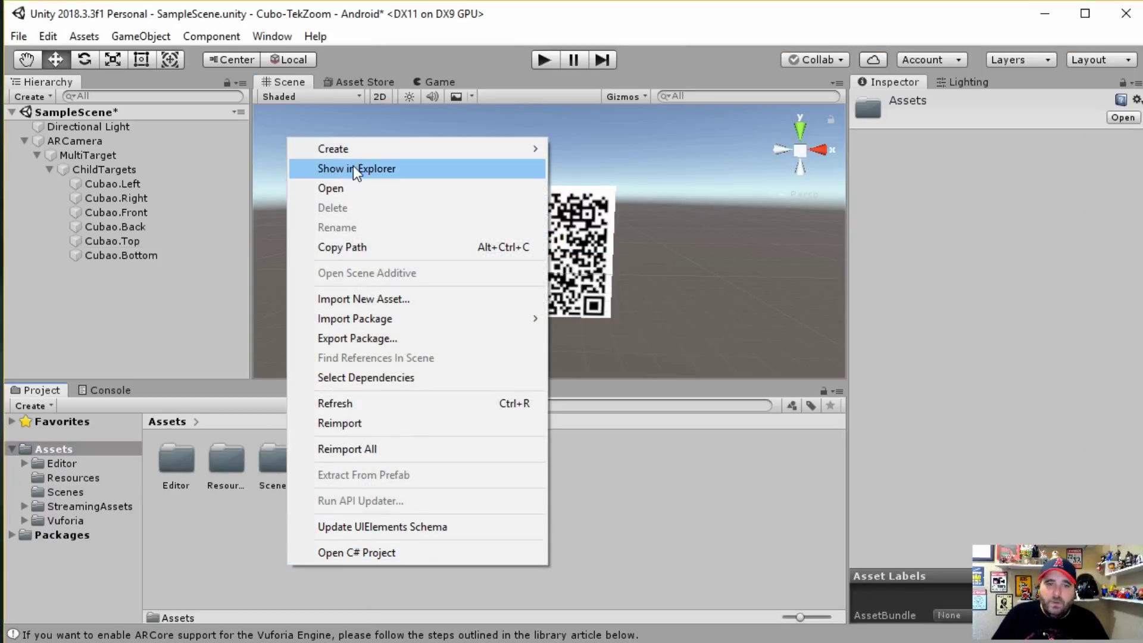
mouse_move(351, 155)
left_click(581, 153)
type("materiais")
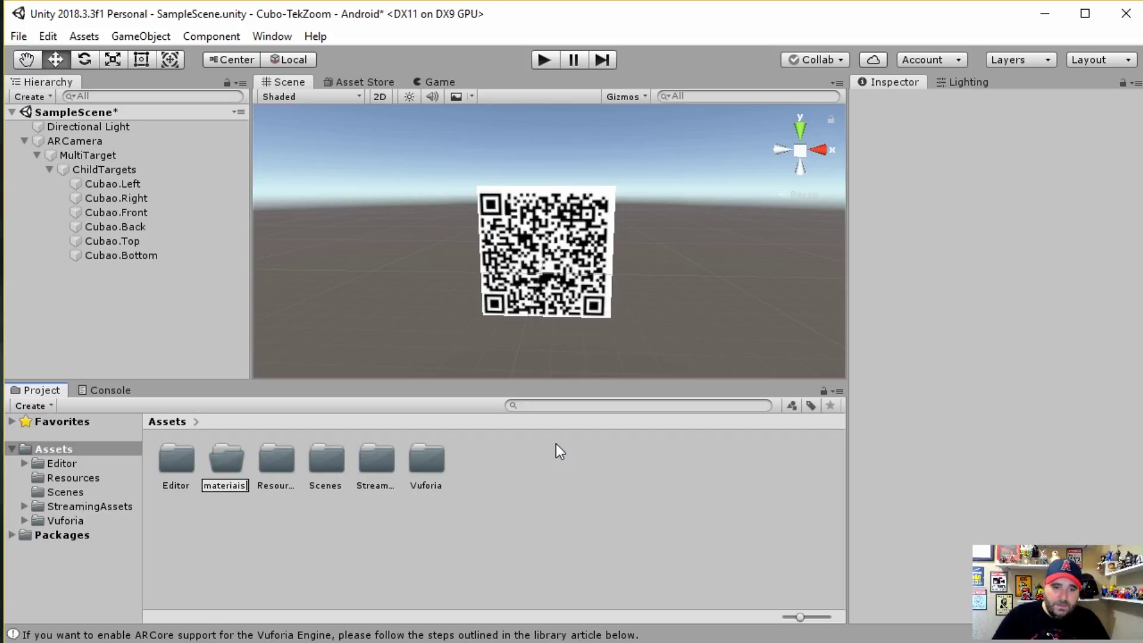
key("Return")
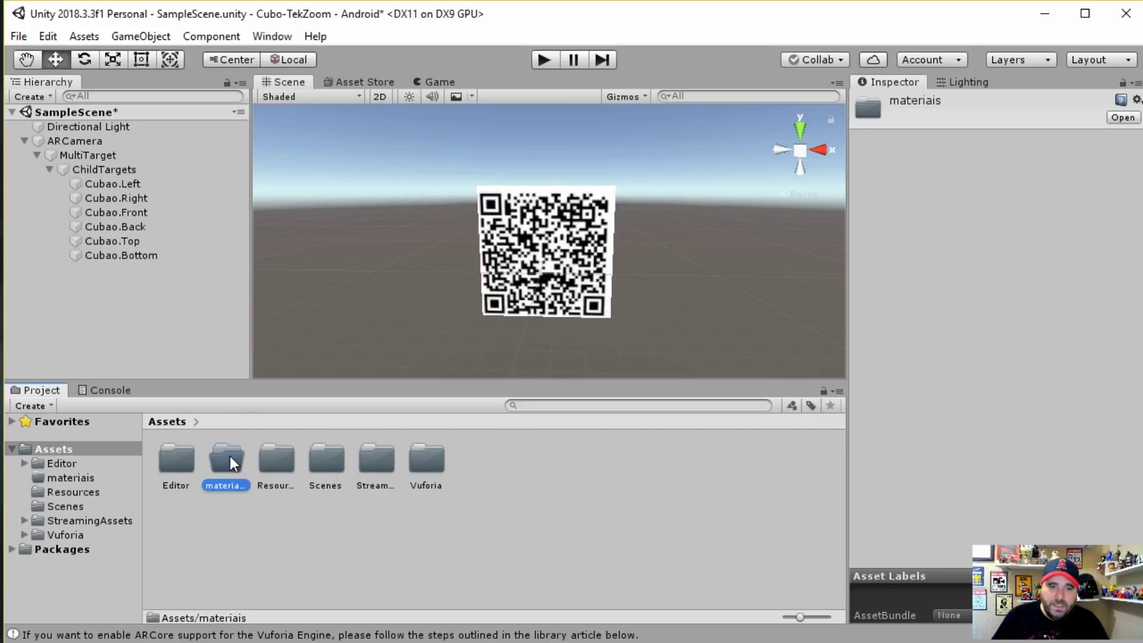
double_click(230, 456)
Drag 0cab1c38c71c5275.jpg from Explorer into the materiais folder.
key("alt+Tab")
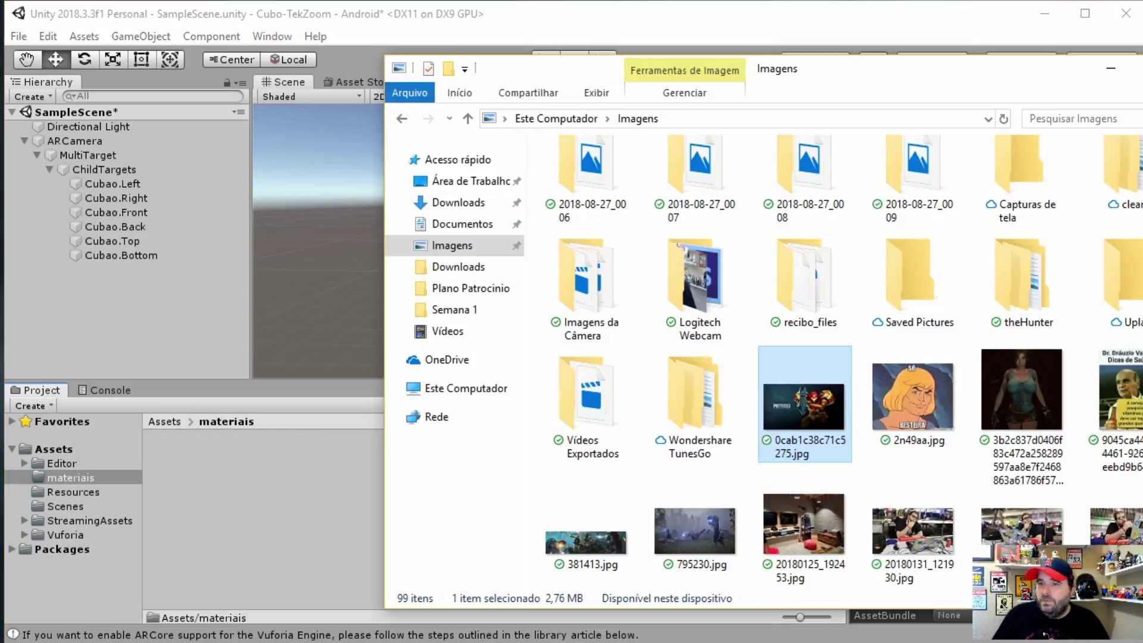
left_click_drag(812, 399, 381, 527)
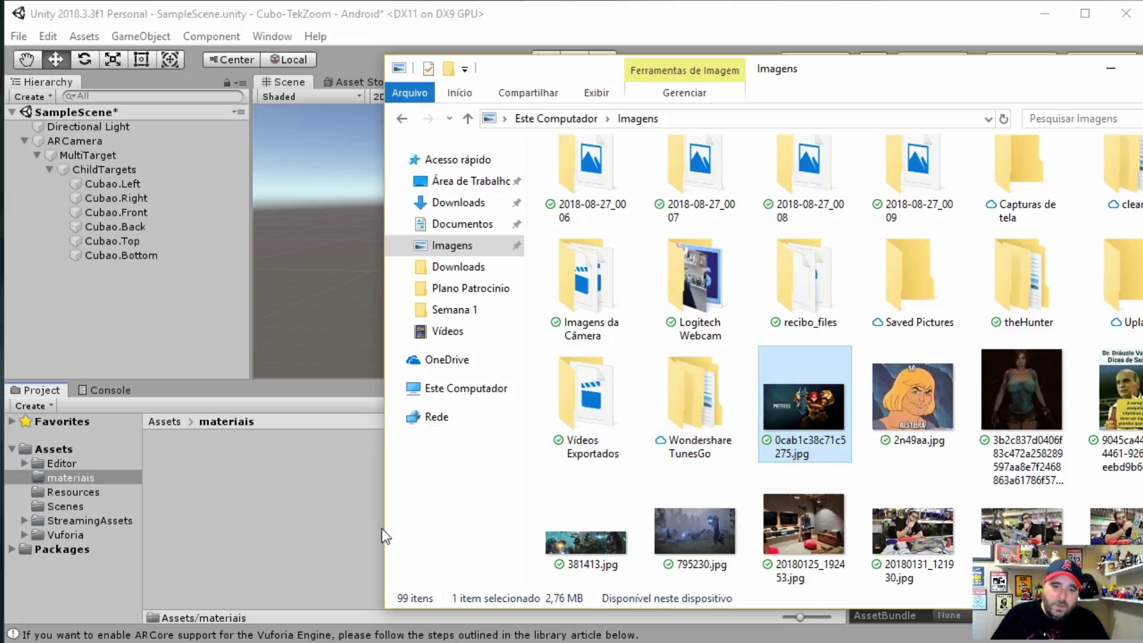
left_click_drag(206, 525, 206, 523)
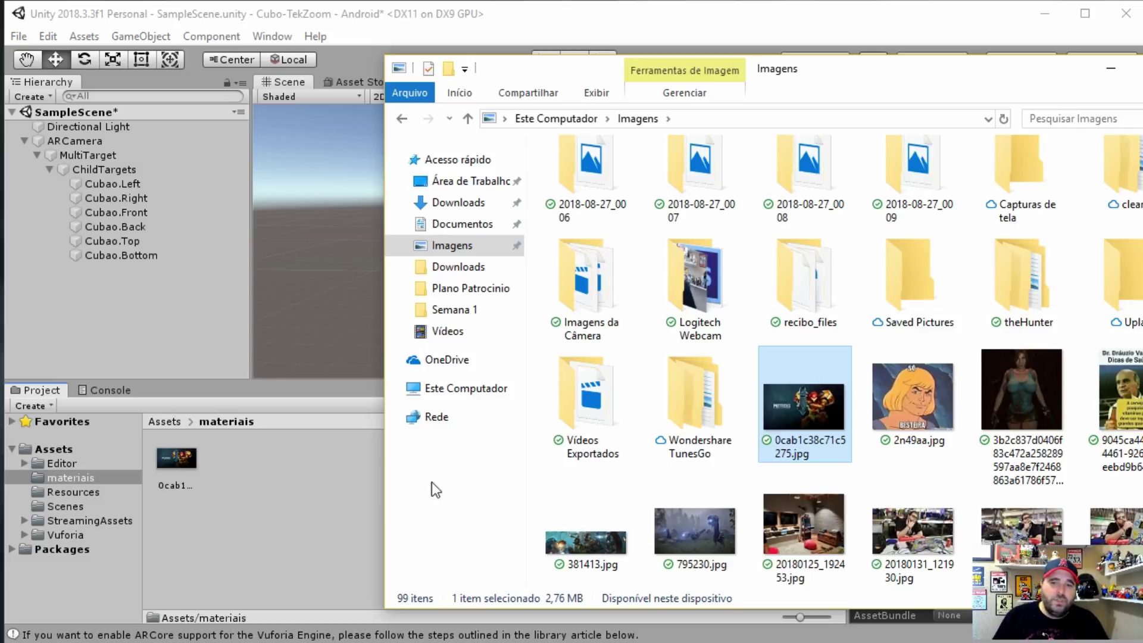
left_click(403, 119)
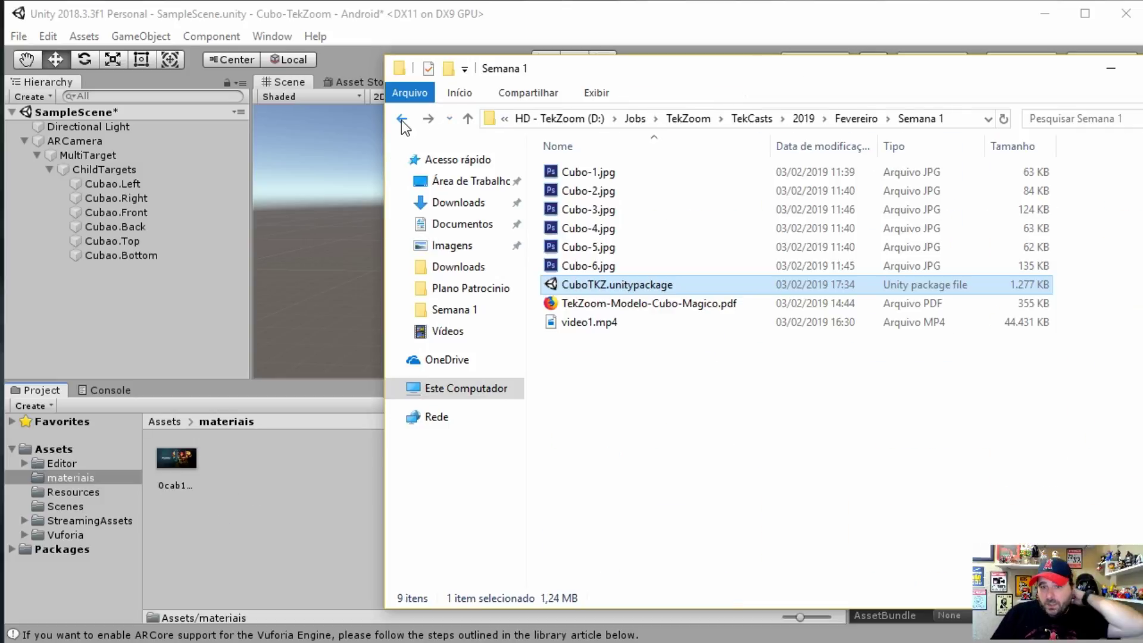
Import video1.mp4 from Semana 1 into Unity's materiais folder and move Explorer aside.
left_click(584, 324)
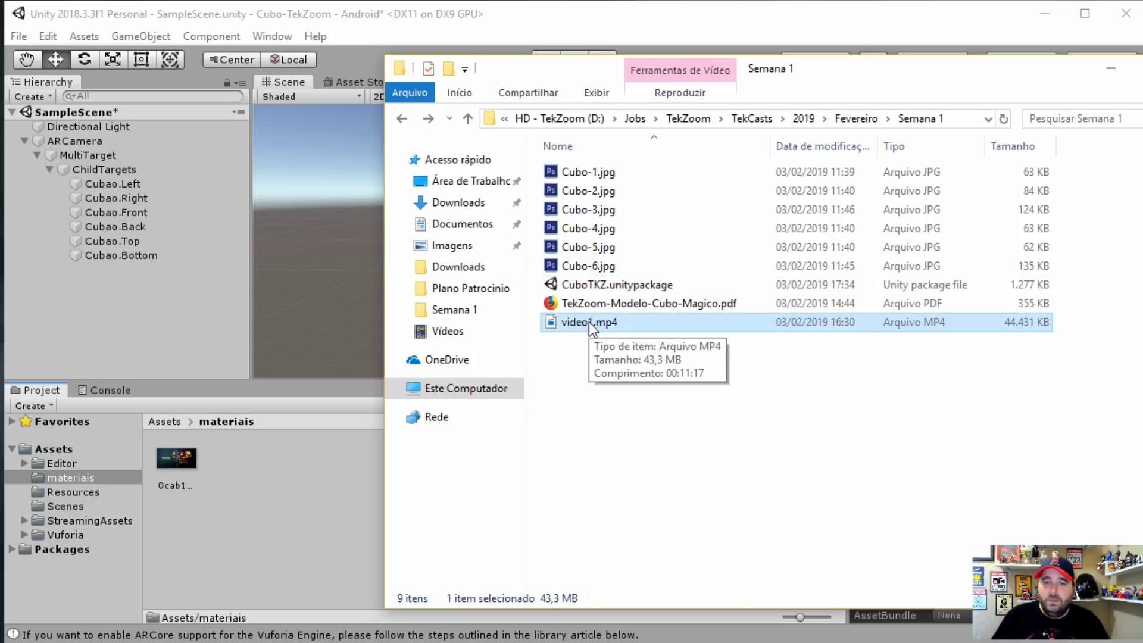
mouse_move(588, 322)
left_mouse_down()
mouse_move(415, 492)
mouse_move(257, 513)
left_mouse_up()
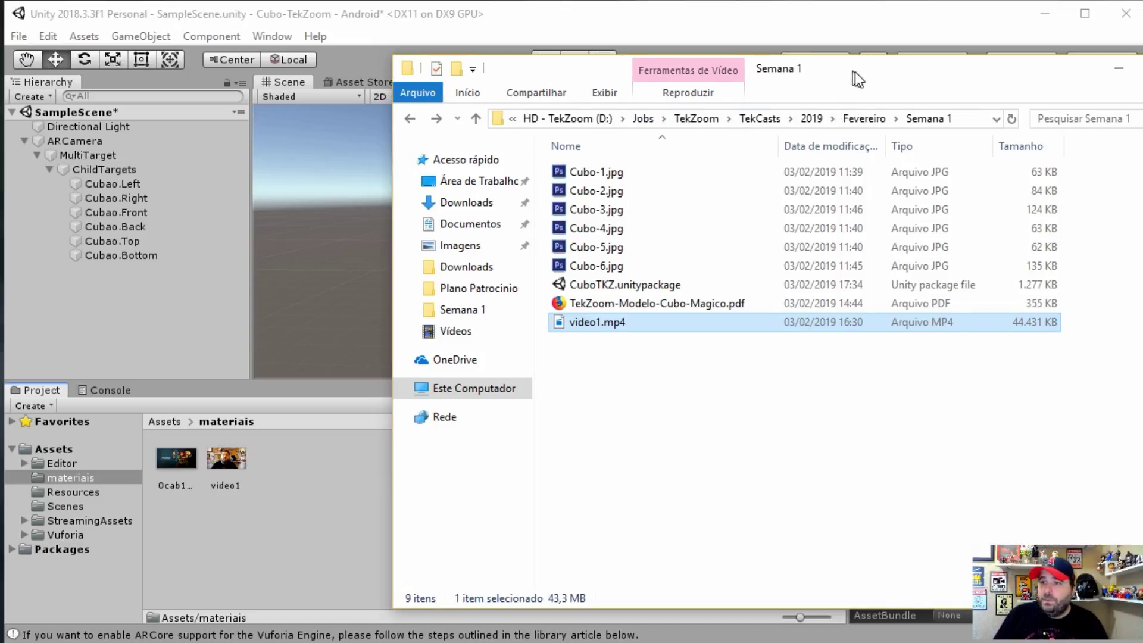
left_click_drag(855, 73, 1023, 142)
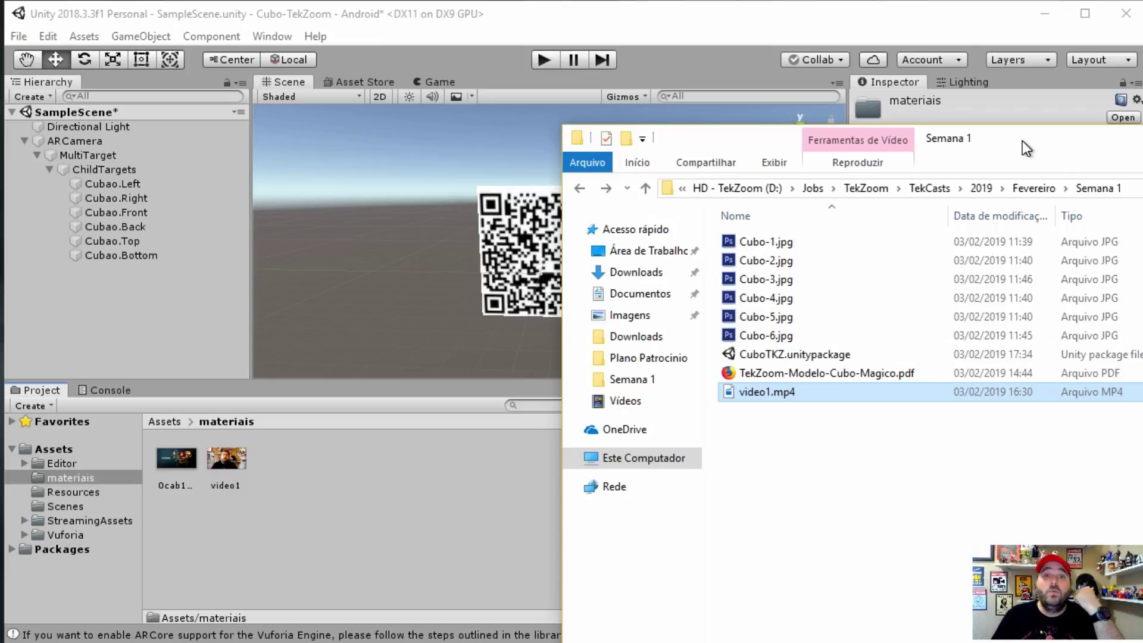
left_click_drag(1023, 141, 1142, 131)
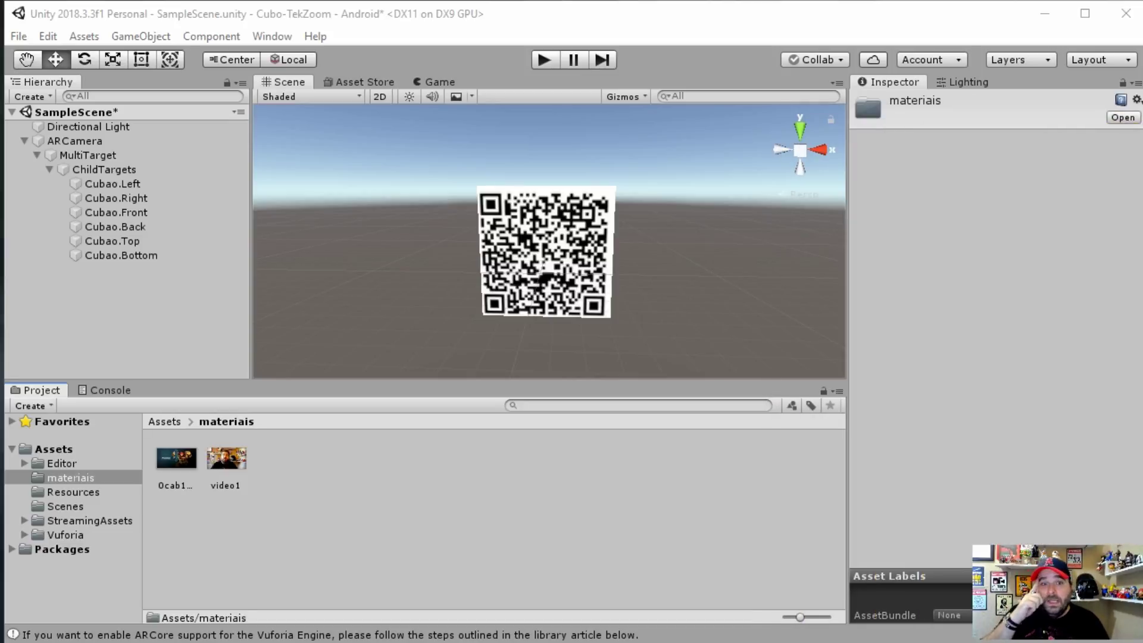
Add a Plane as a child of the Cubao.Bottom face.
left_click(144, 262)
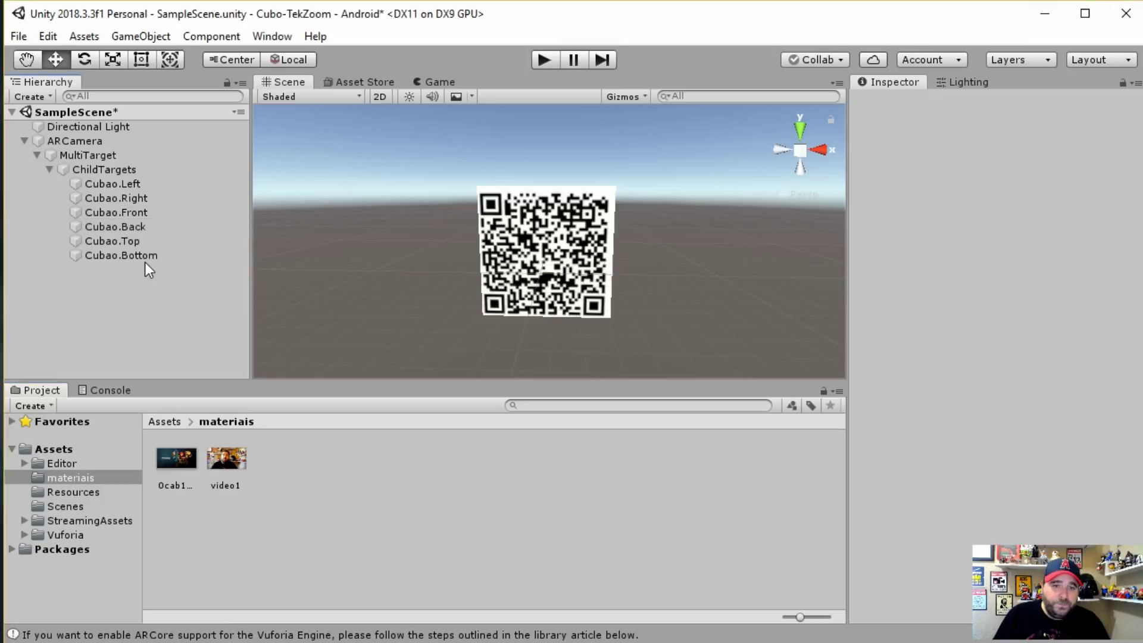
left_click(145, 257)
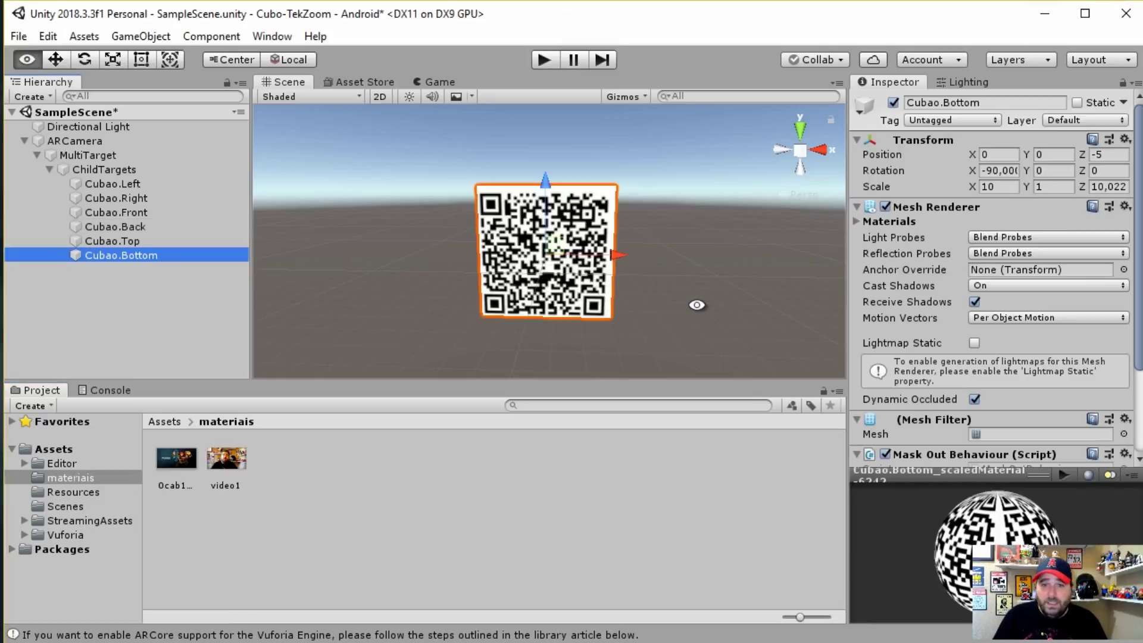
mouse_move(694, 303)
left_mouse_down("alt")
mouse_move(620, 270)
mouse_move(462, 319)
mouse_move(476, 314)
left_mouse_up("alt")
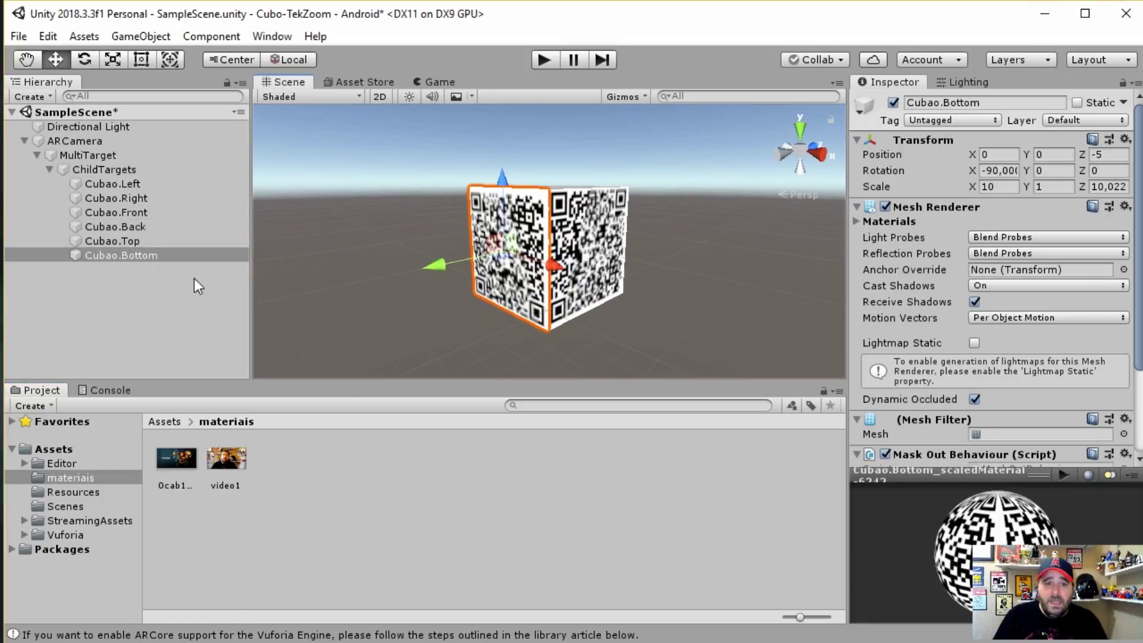
right_click(128, 257)
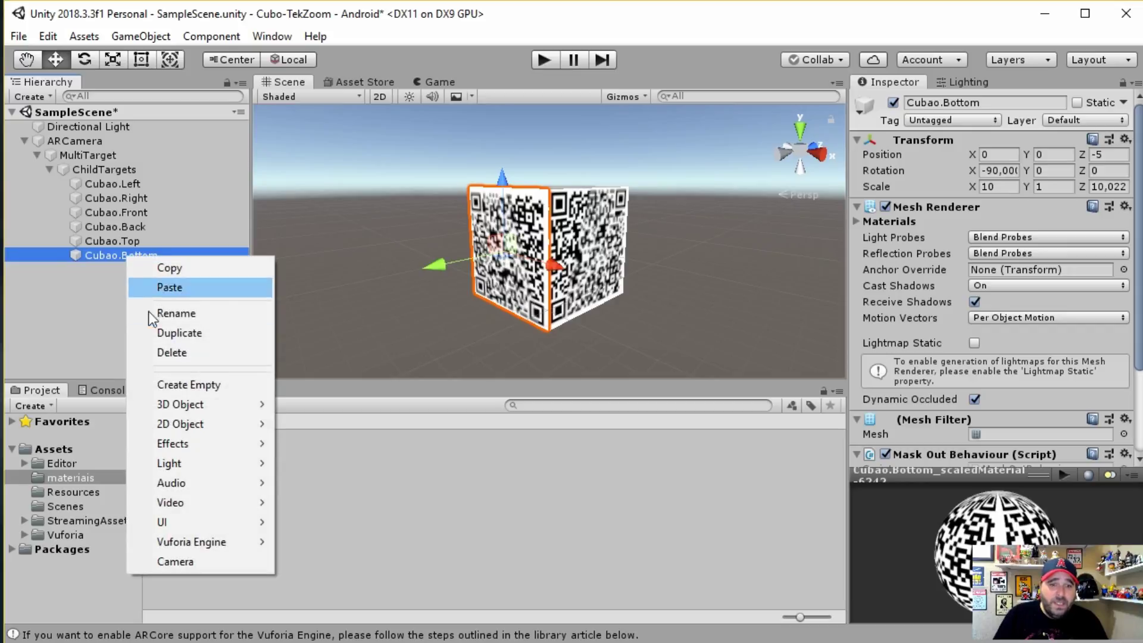
mouse_move(188, 408)
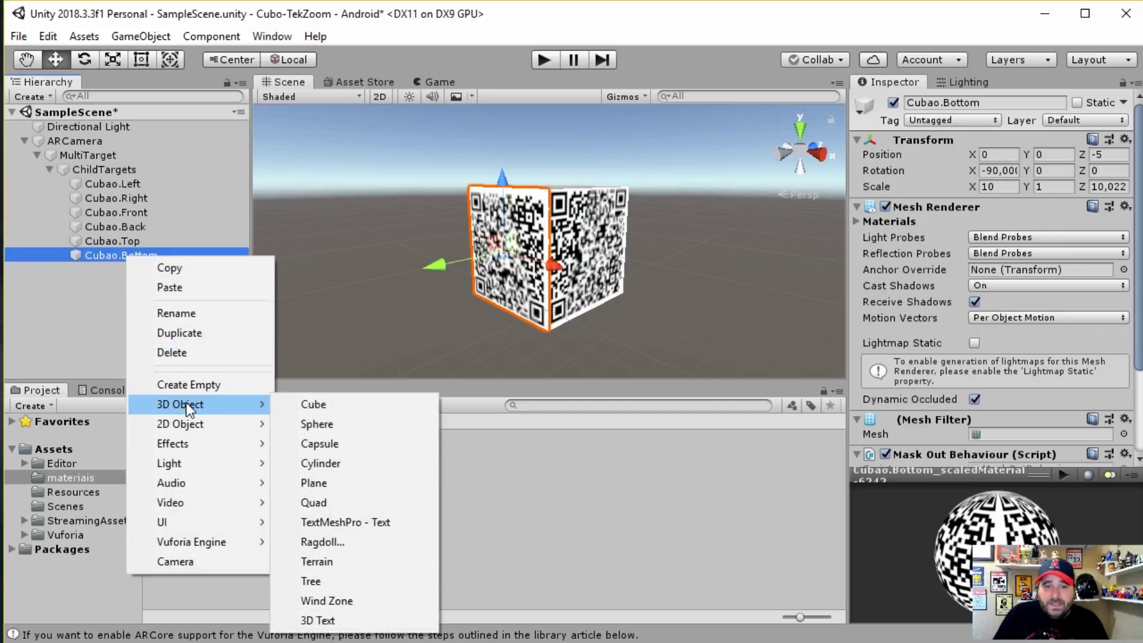
left_click(344, 479)
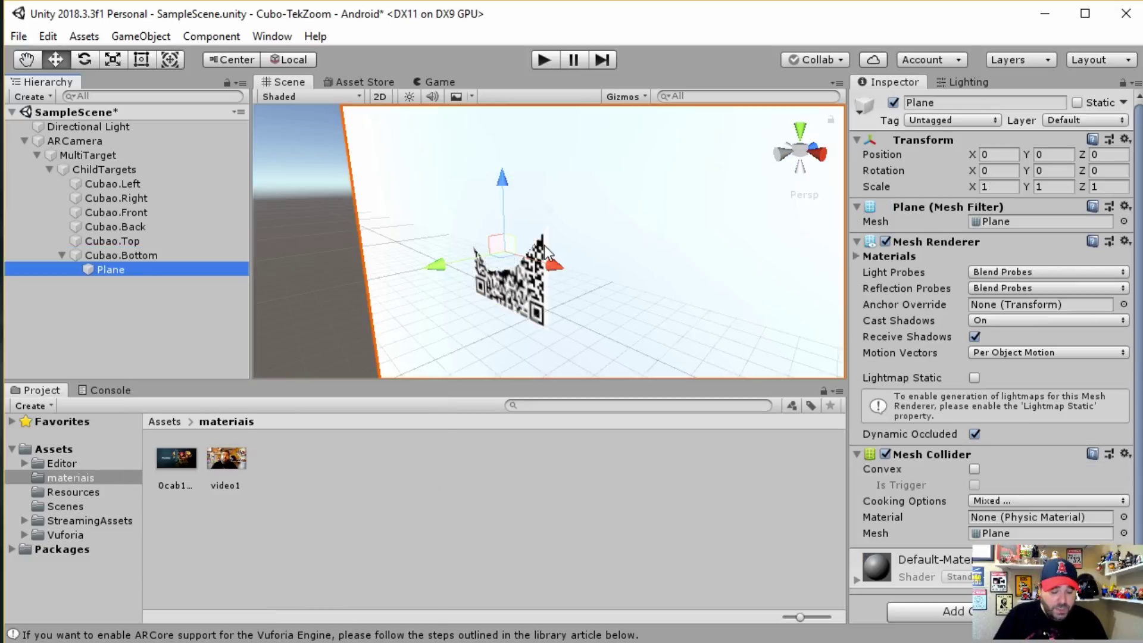
scroll(546, 250, "down", 5)
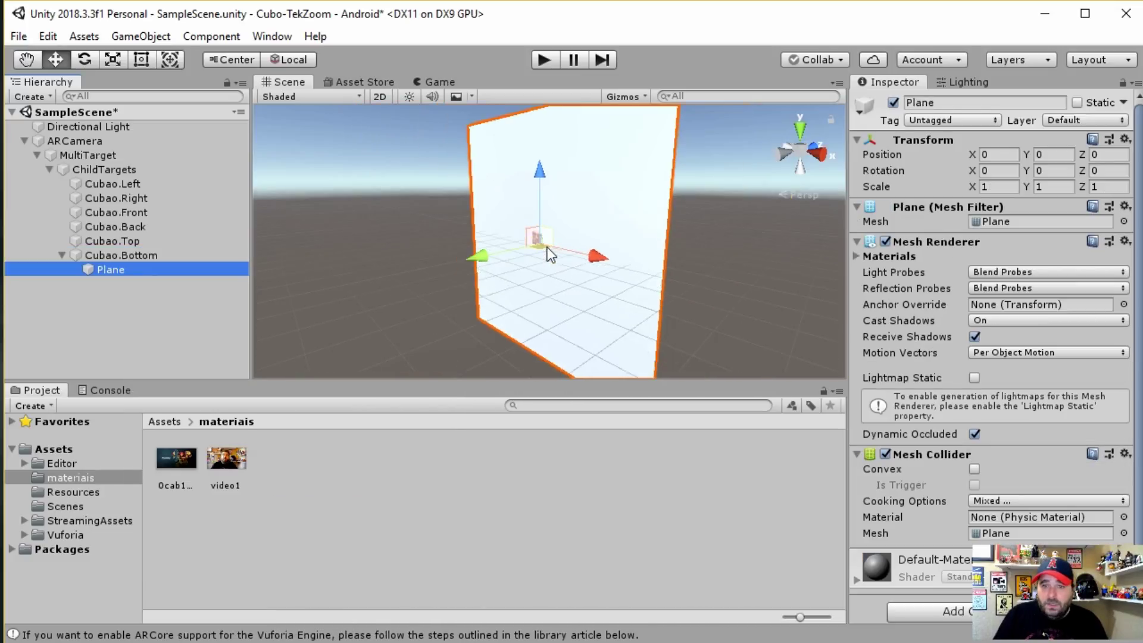
scroll(548, 247, "down", 3)
scroll(548, 248, "down", 2)
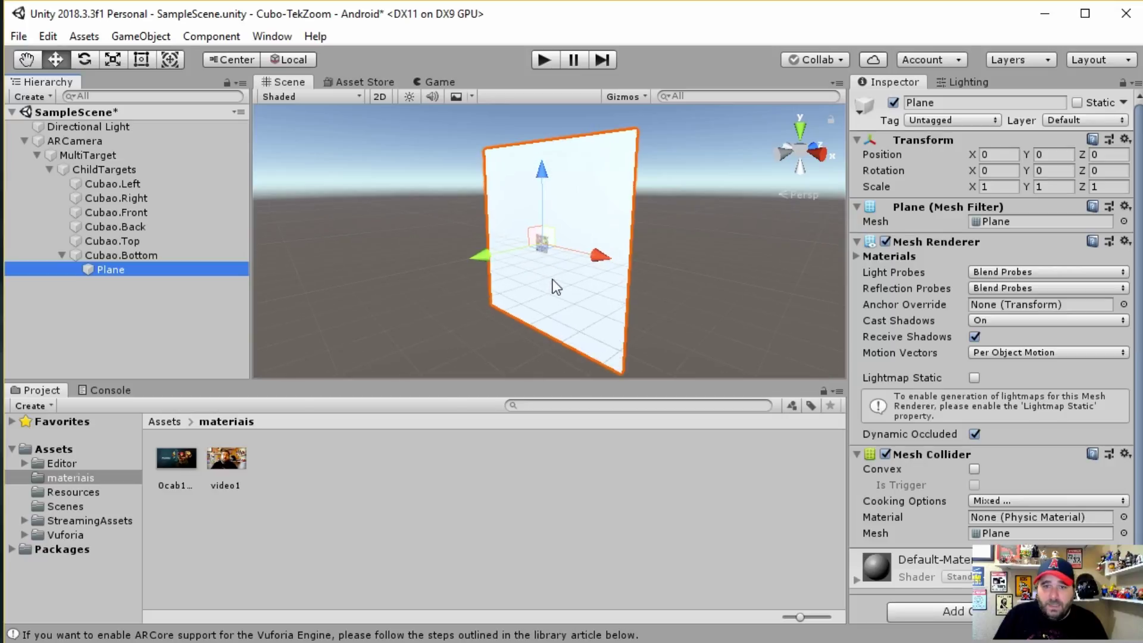
scroll(554, 282, "up", 3)
scroll(554, 282, "up", 2)
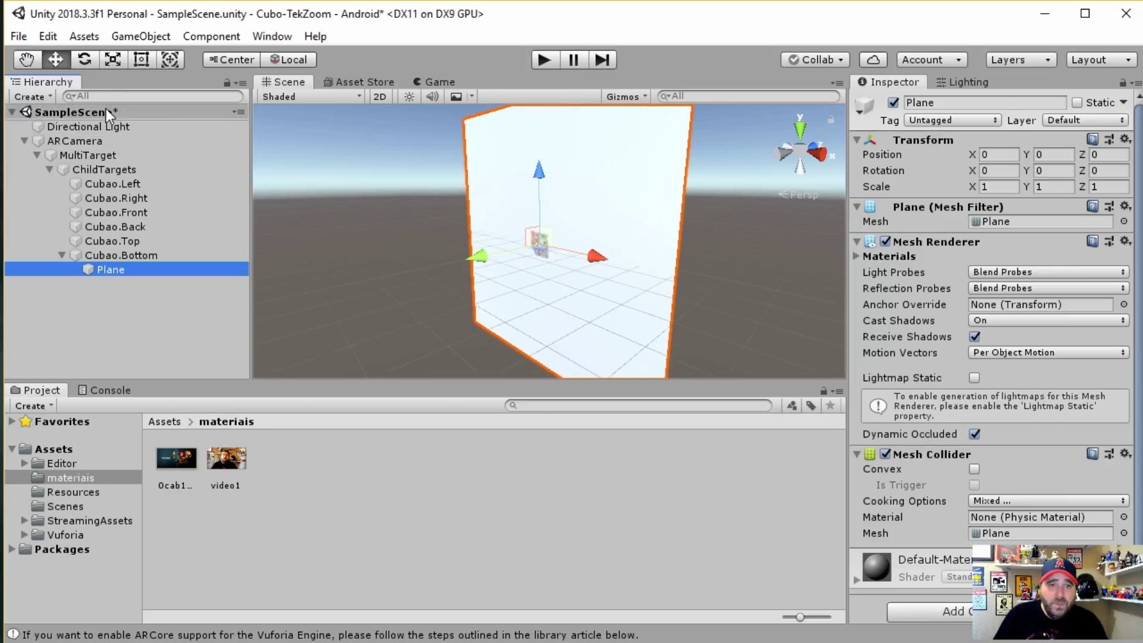
Scale the Plane uniformly down to 0.1488 to match the QR cube.
left_click(114, 58)
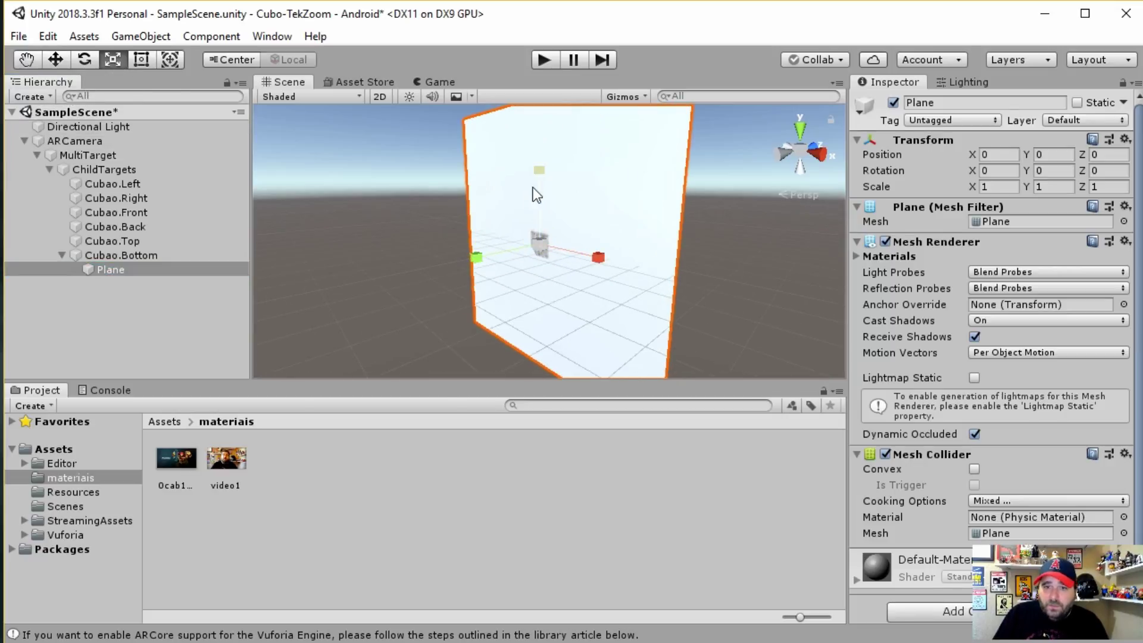
left_click_drag(540, 249, 549, 320)
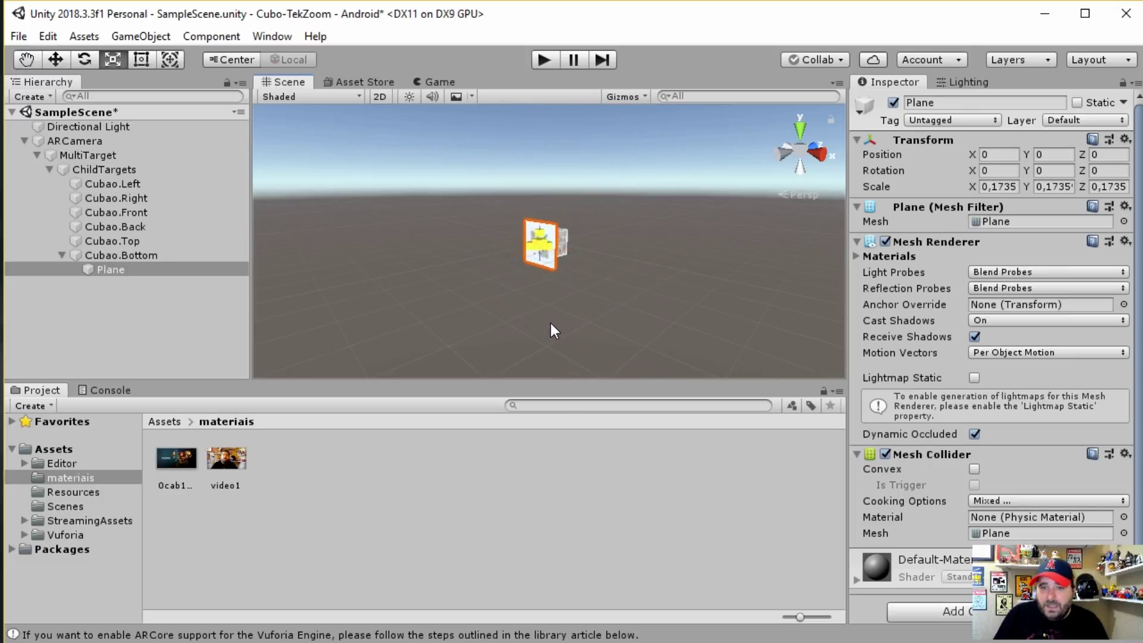
scroll(647, 323, "up", 1)
scroll(647, 324, "up", 1)
scroll(648, 324, "up", 2)
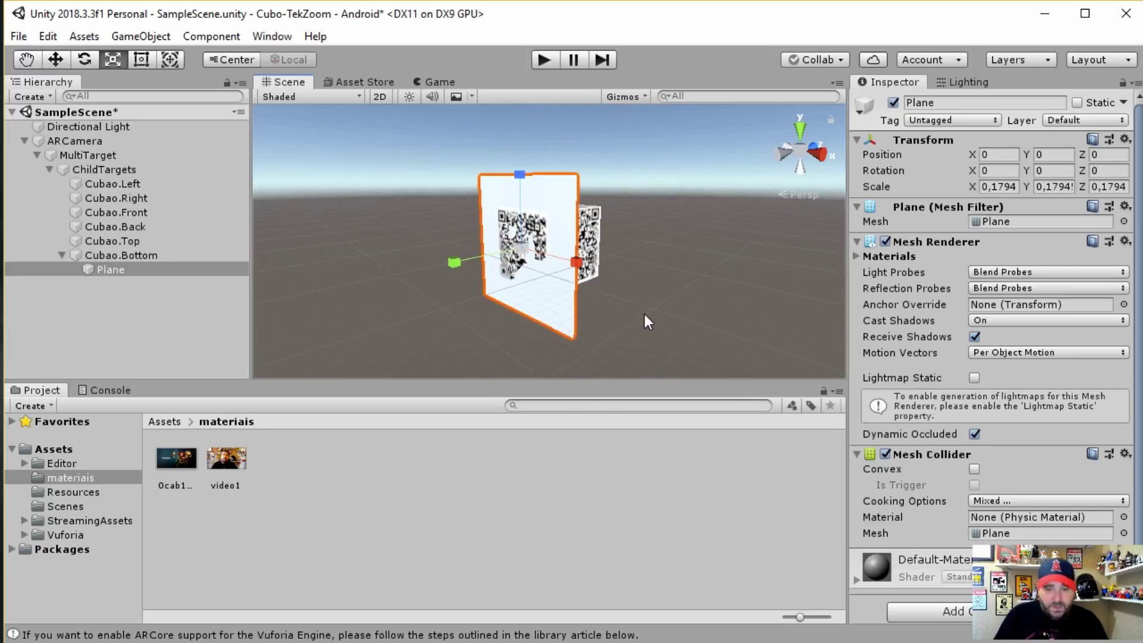
scroll(643, 313, "up", 2)
scroll(643, 314, "up", 2)
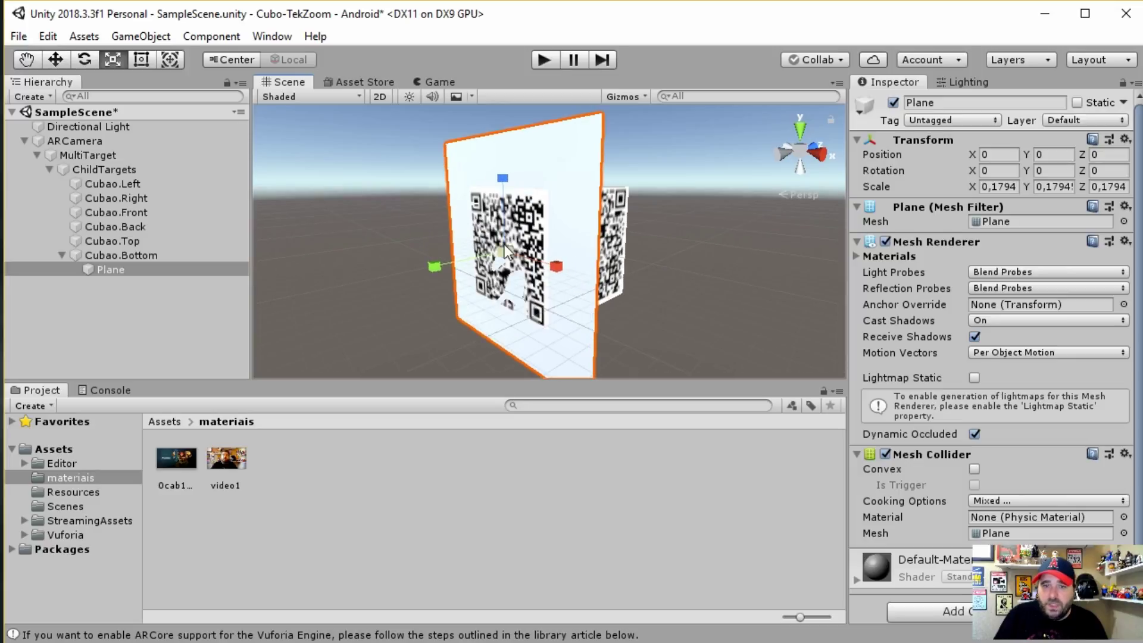
left_click_drag(502, 252, 505, 264)
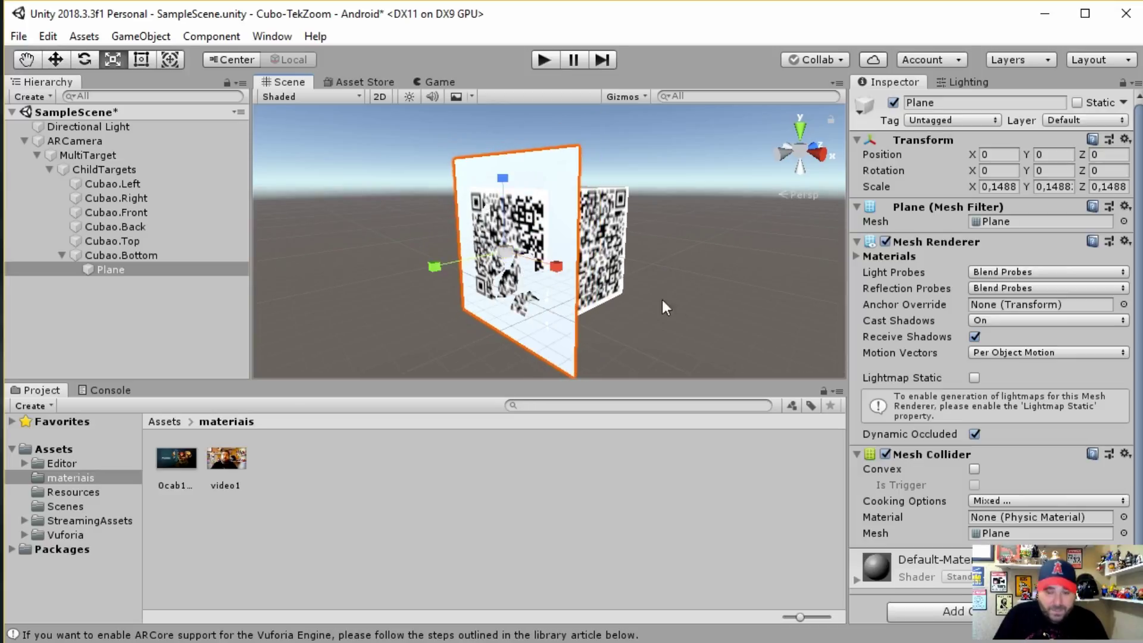
left_click_drag(662, 298, 619, 309, "alt")
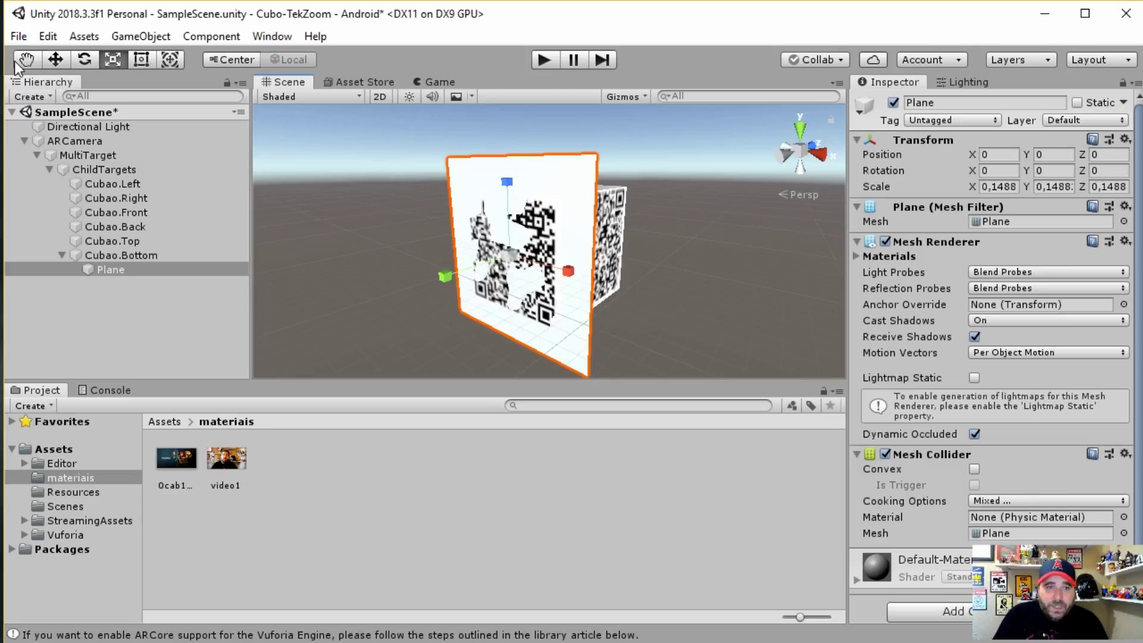
Raise the Plane along Y to 0.11 so it sits just outside the QR cube face.
left_click(54, 63)
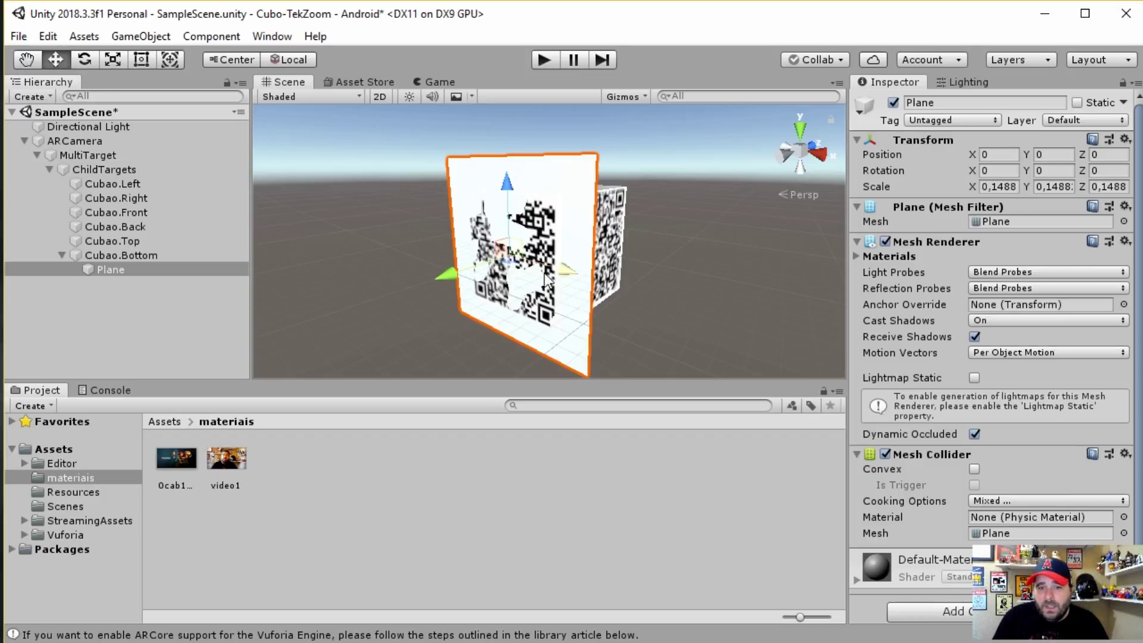
left_click_drag(458, 278, 448, 277)
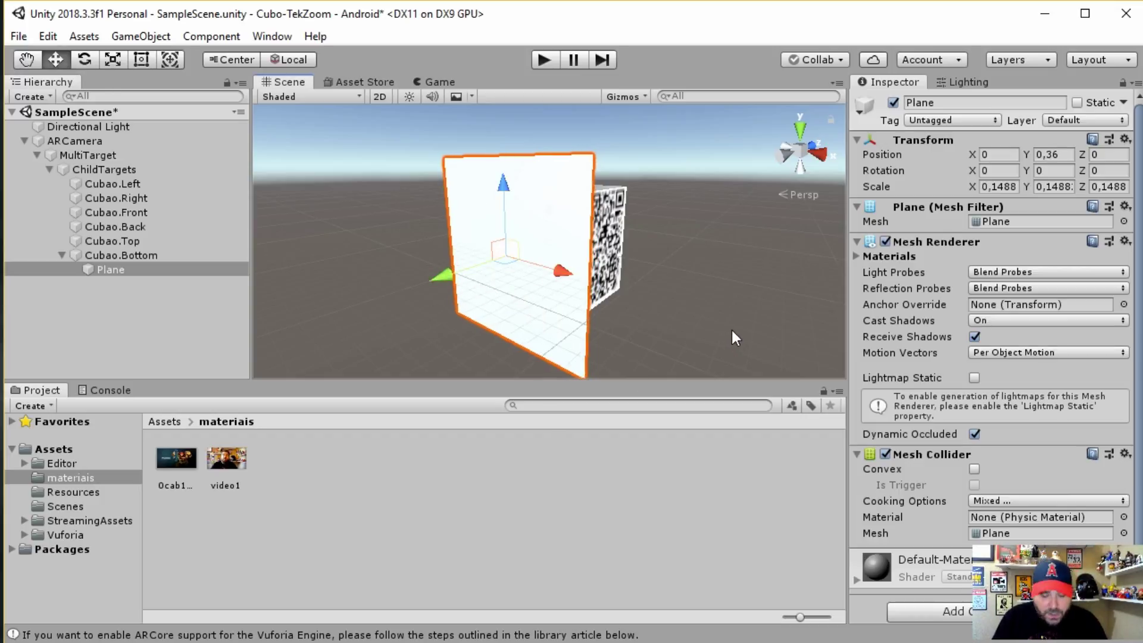
mouse_move(732, 331)
left_mouse_down("alt")
mouse_move(493, 326)
mouse_move(527, 290)
left_mouse_up("alt")
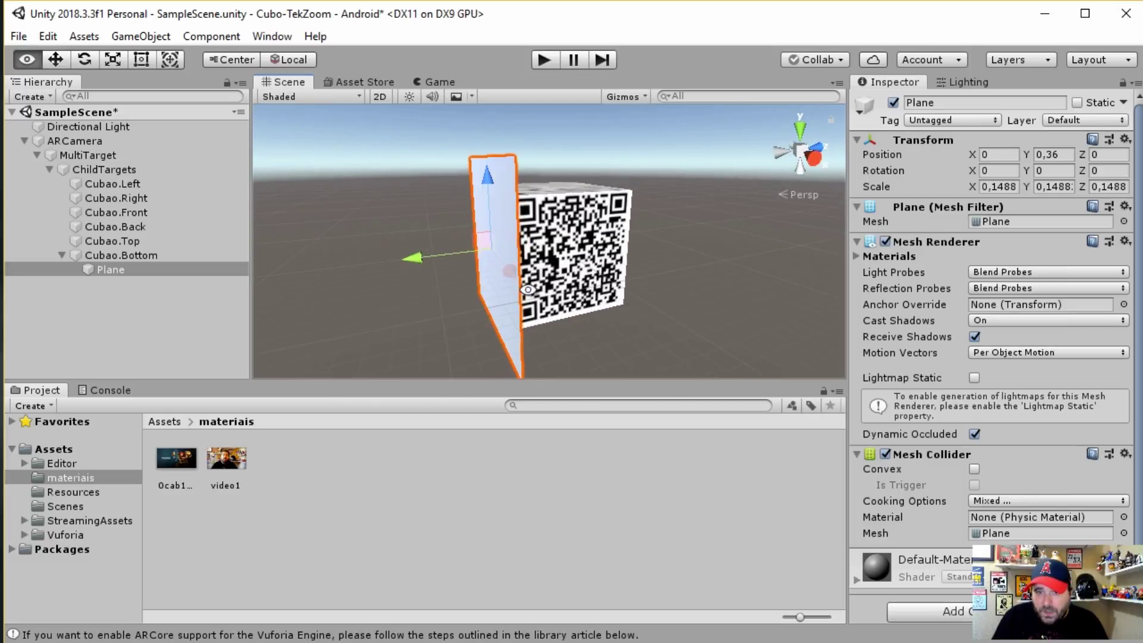
left_click_drag(411, 256, 417, 258)
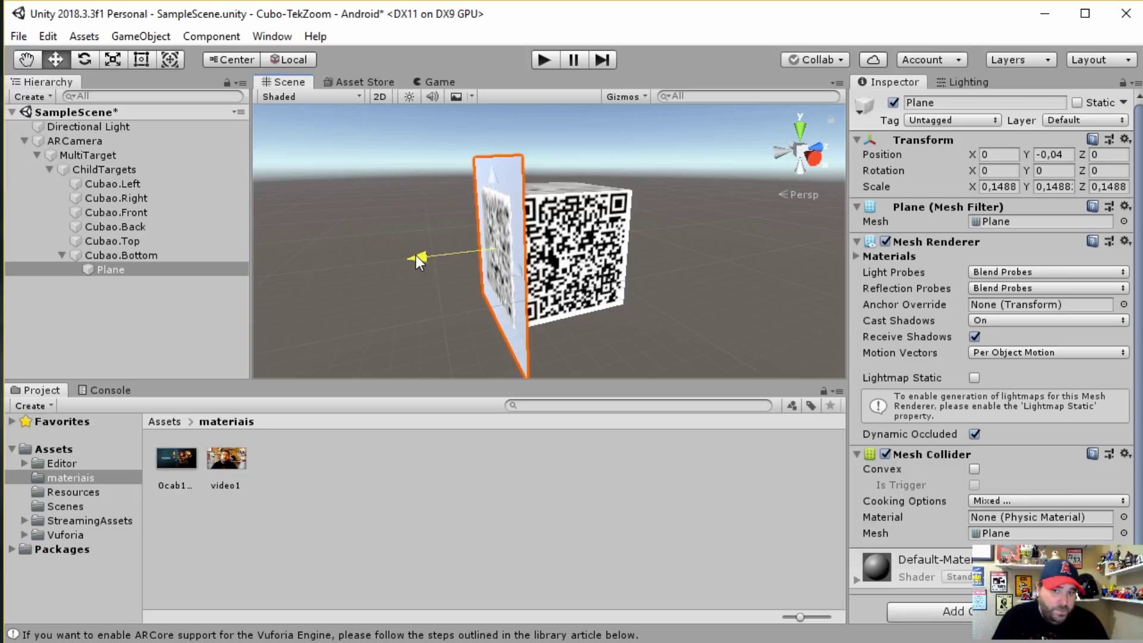
left_click_drag(415, 255, 417, 255)
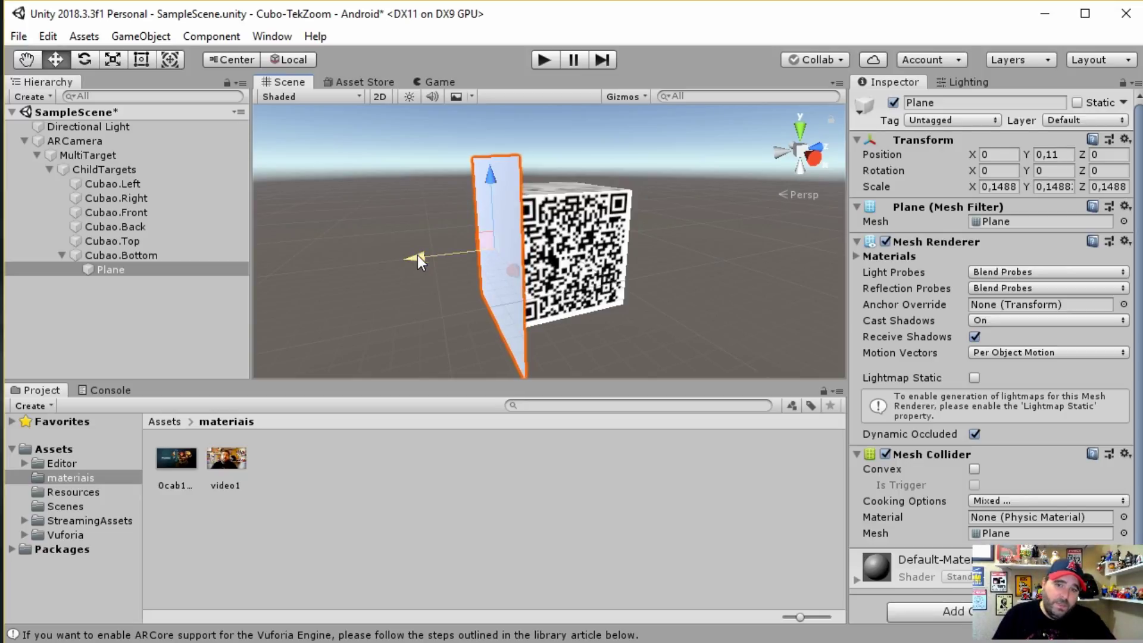
mouse_move(671, 332)
left_mouse_down("alt")
mouse_move(777, 322)
mouse_move(730, 348)
left_mouse_up("alt")
Apply the Metroid texture 0cab1 to the Plane and play the scene to test tracking.
left_click(214, 540)
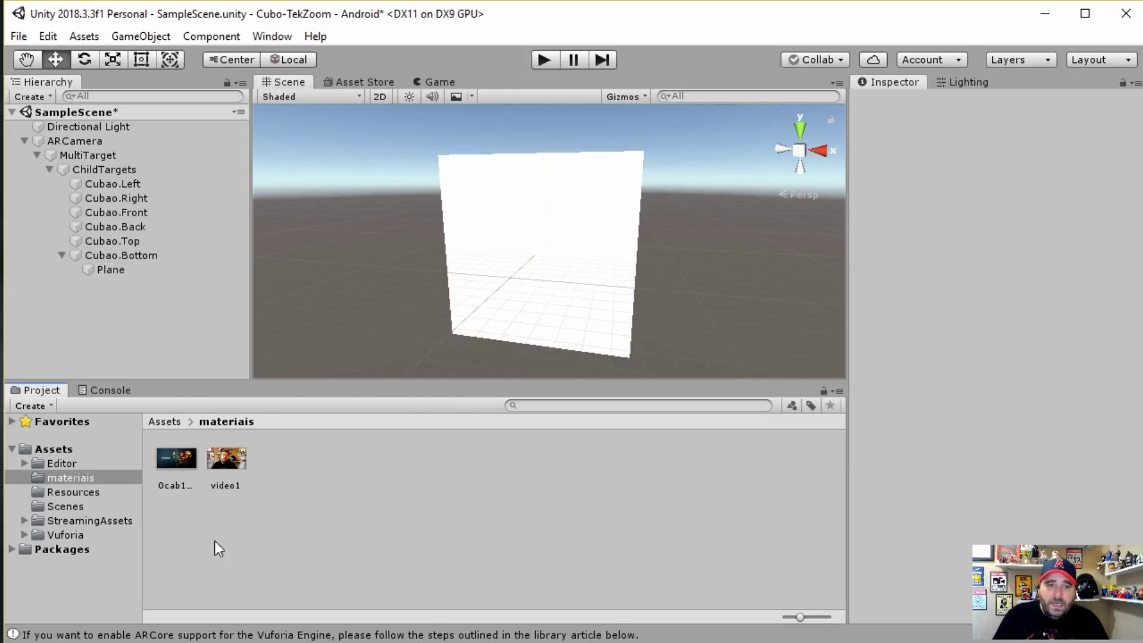
left_click(175, 463)
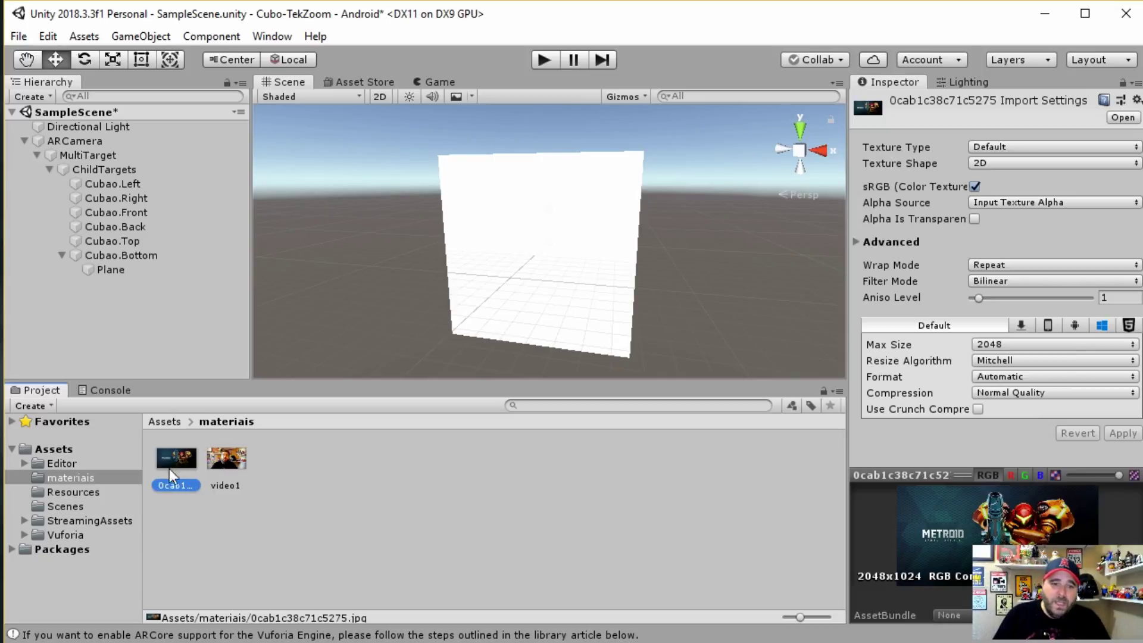
left_click_drag(169, 462, 115, 270)
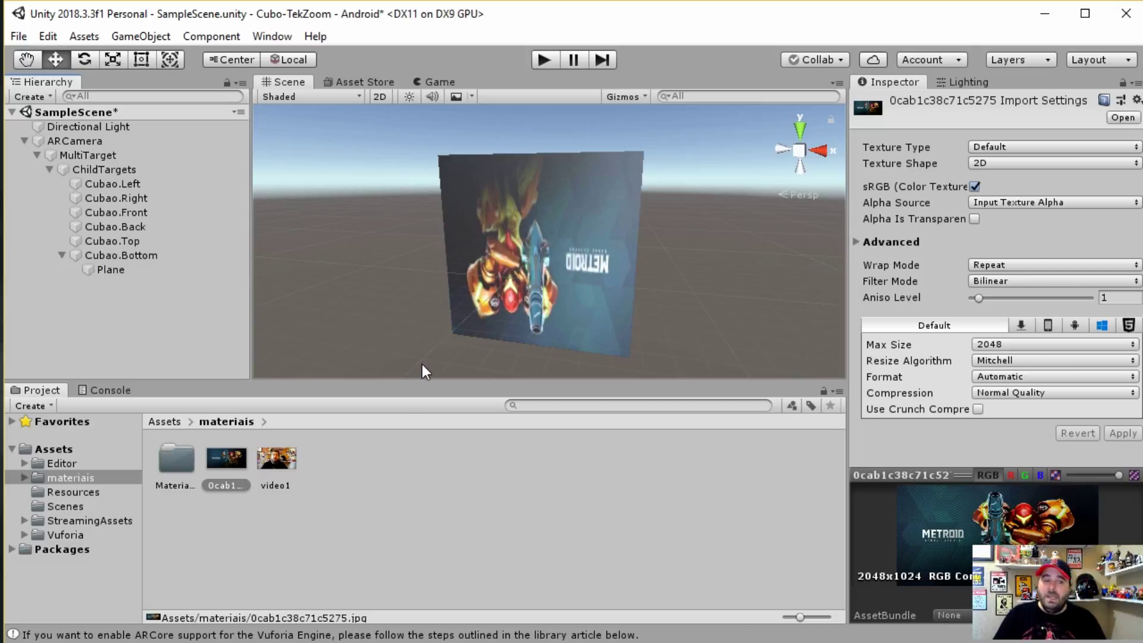
left_click(544, 59)
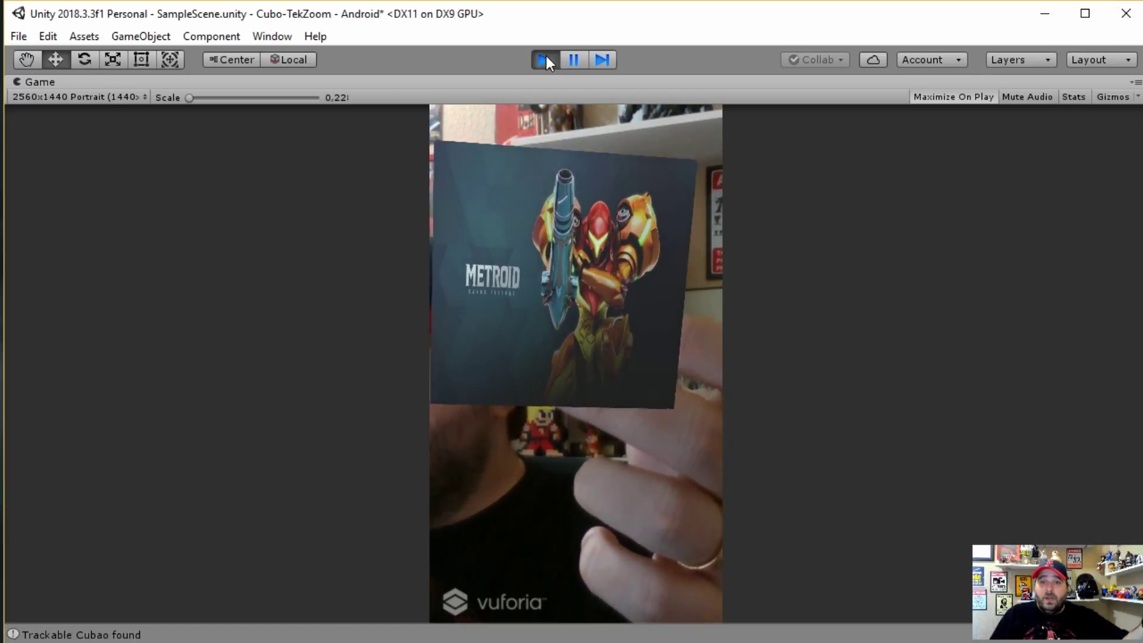
Stop play mode and delete the Plane from the Hierarchy.
left_click(545, 60)
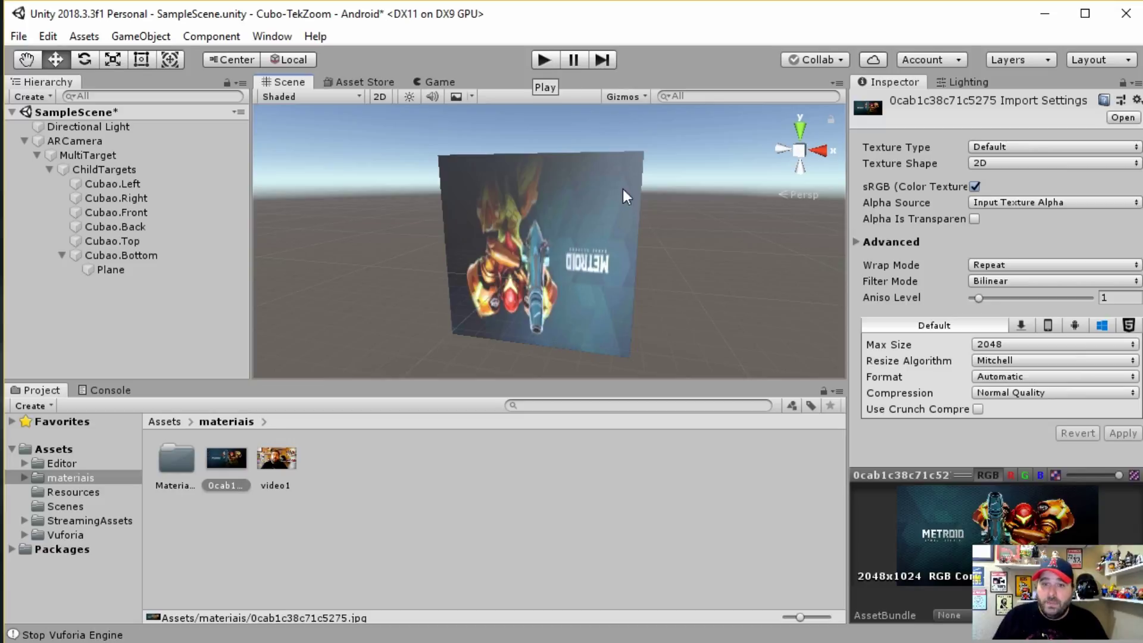
left_click(594, 234)
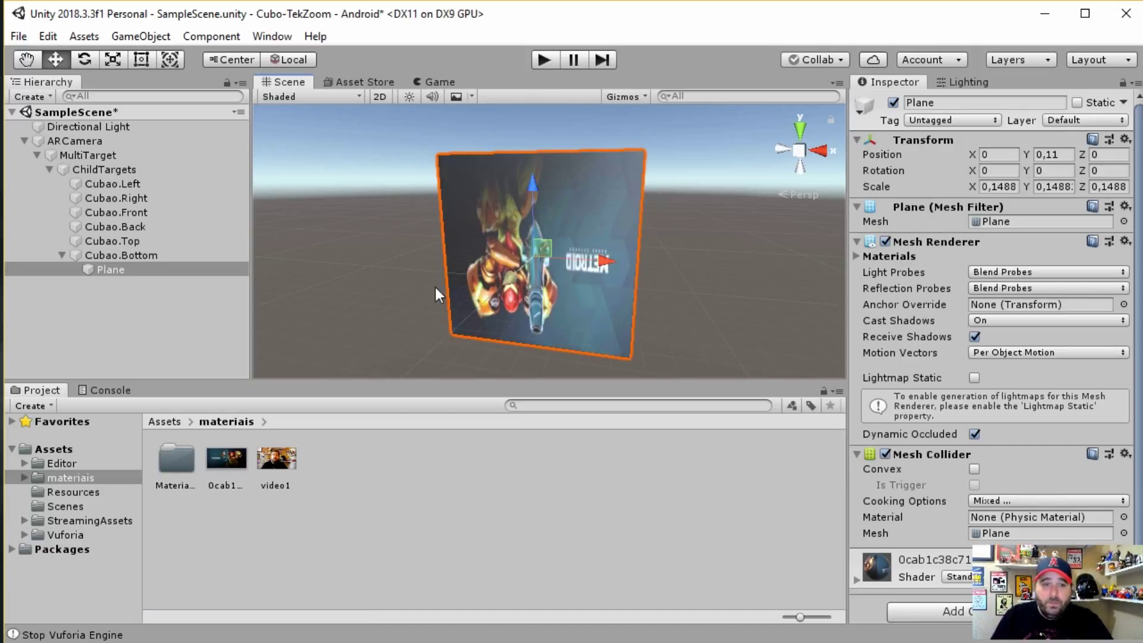
left_click(86, 265)
key("Delete")
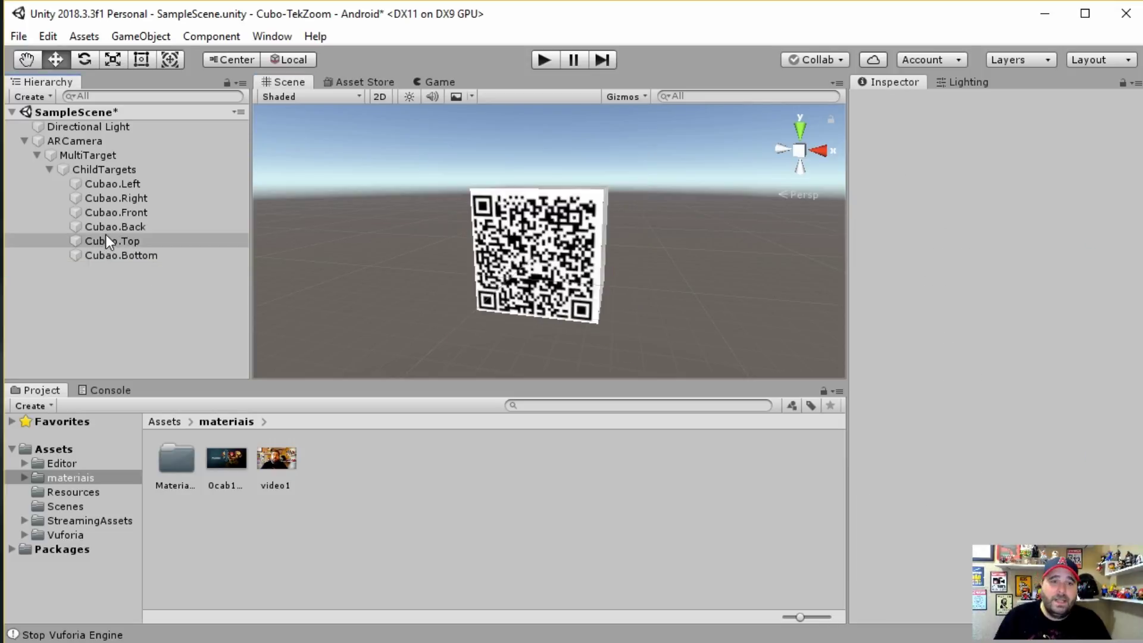
Create a new 3D Cube as a child of ChildTargets.
left_click(107, 170)
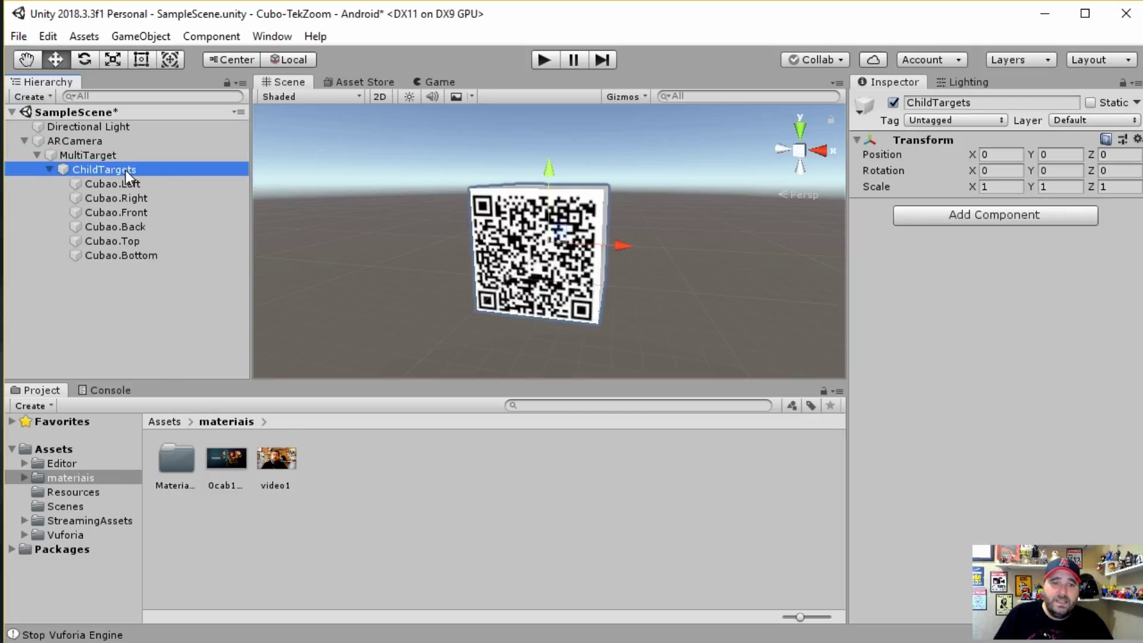
right_click(126, 172)
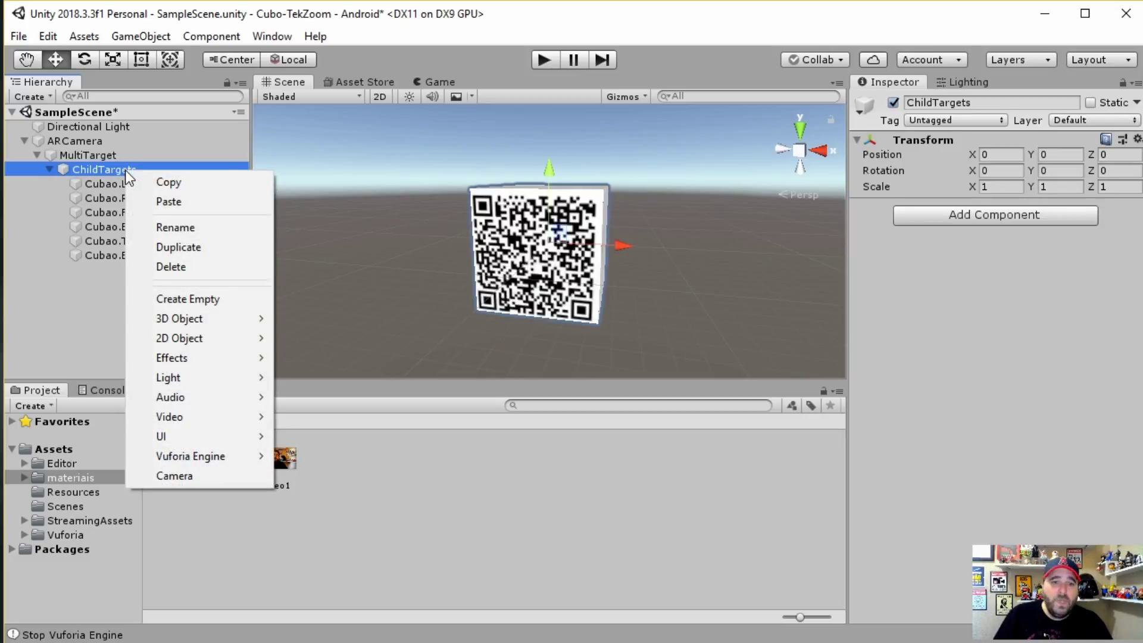
mouse_move(174, 317)
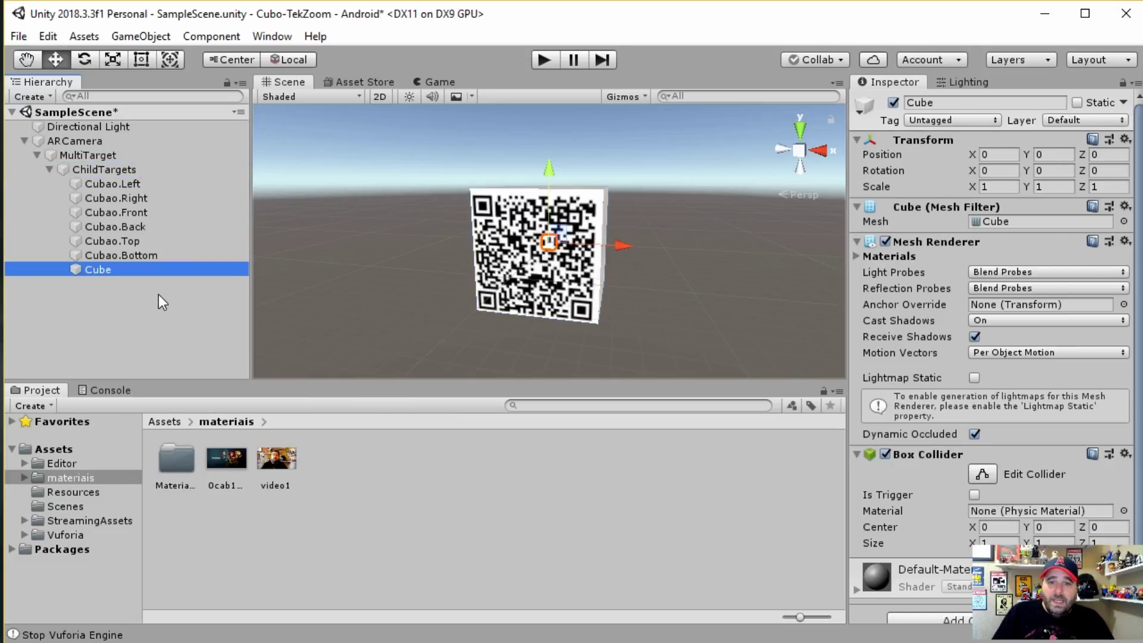
Scale the Cube uniformly to 10.415 around the QR cube and attach the video1 clip.
left_click(113, 59)
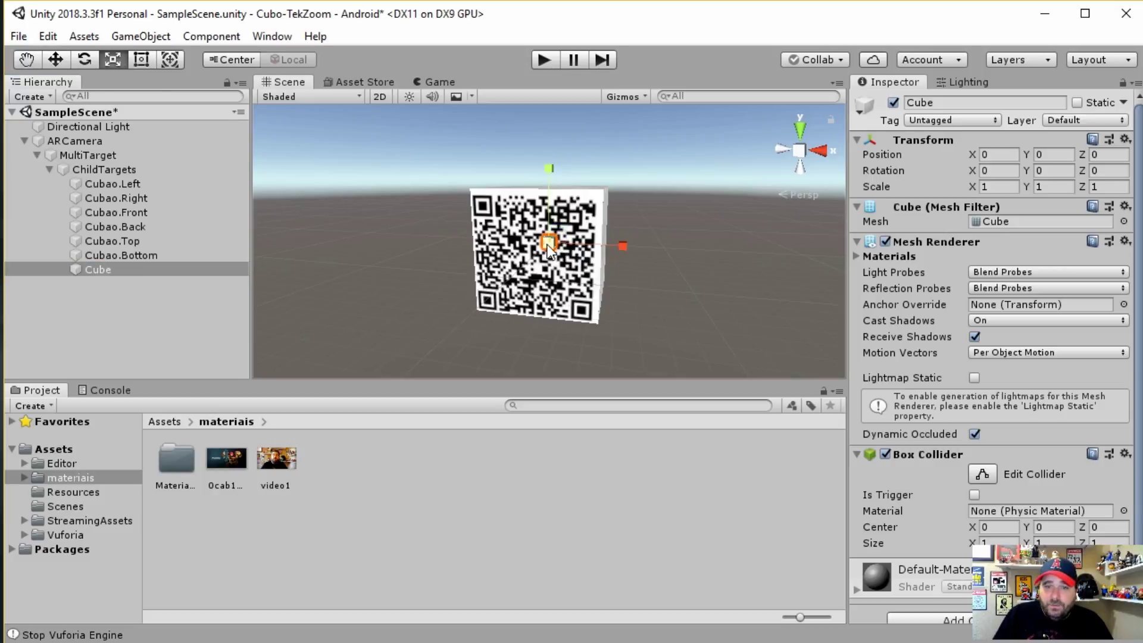
left_click_drag(550, 250, 655, 231)
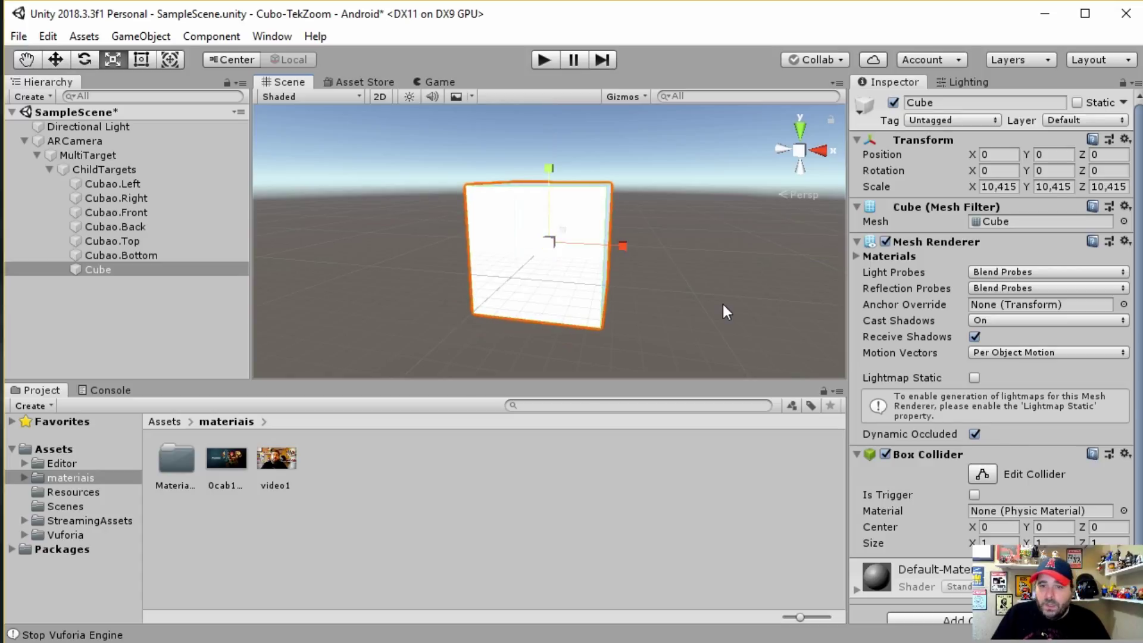
mouse_move(723, 304)
left_mouse_down("alt")
mouse_move(466, 303)
mouse_move(791, 405)
left_mouse_up("alt")
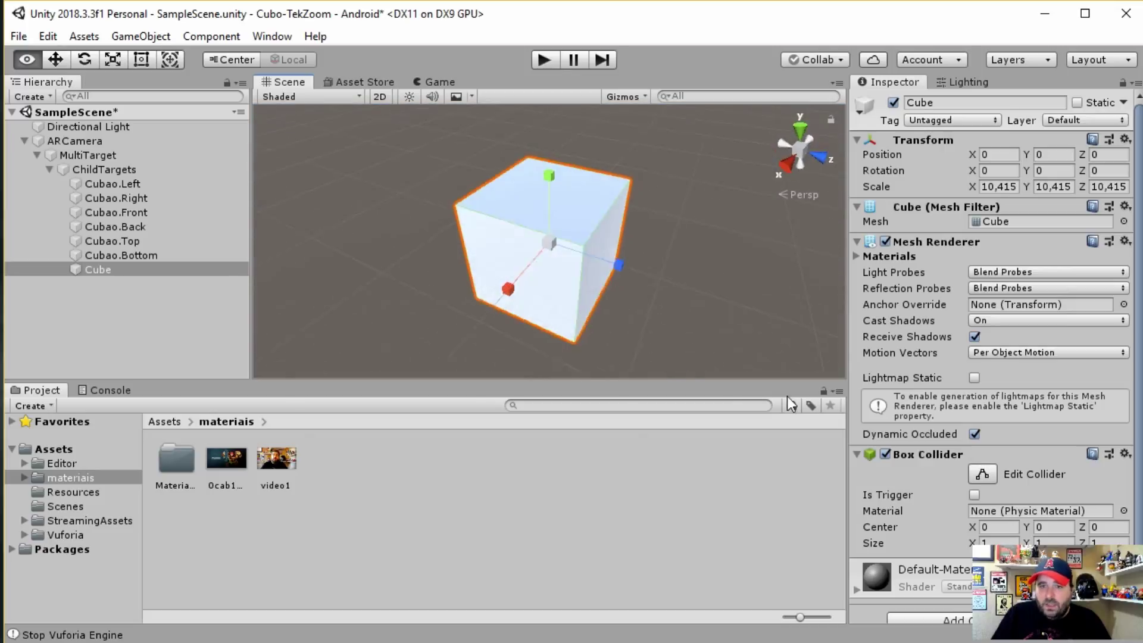
left_click_drag(791, 405, 426, 454, "alt")
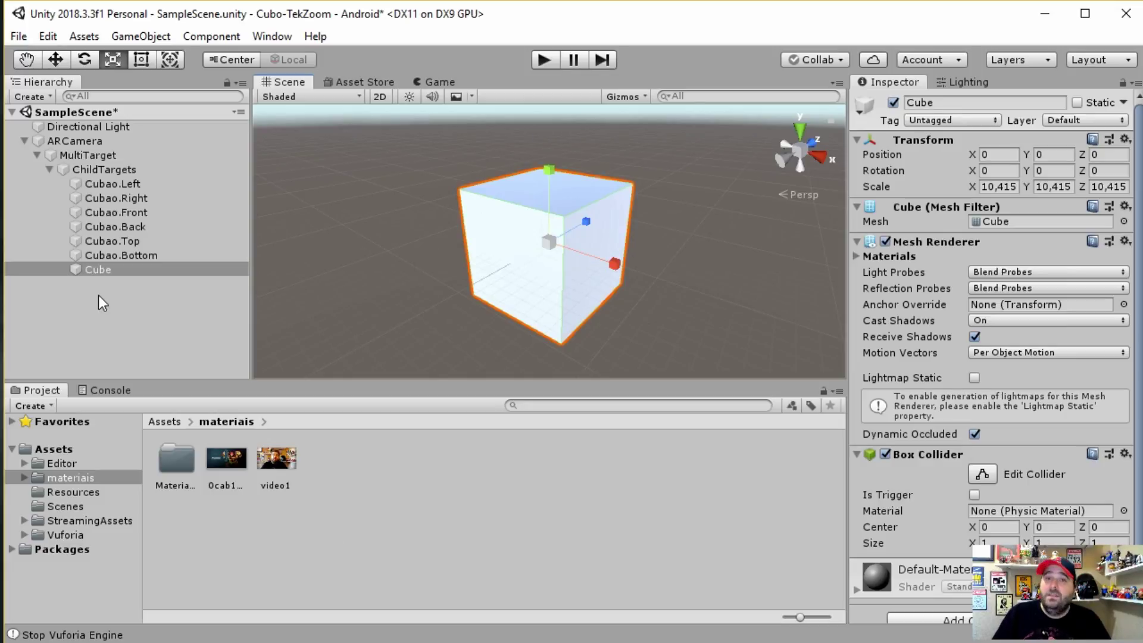
left_click(345, 530)
left_click_drag(277, 458, 96, 273)
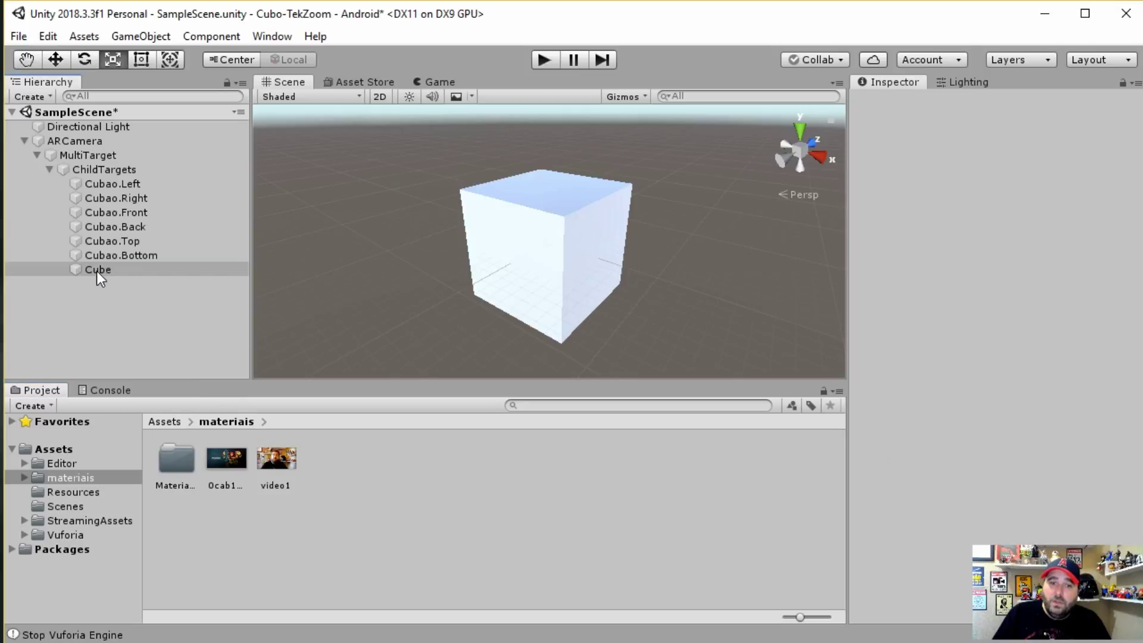
Play the scene and show the QR cube to the webcam to see the video cube.
left_click(545, 57)
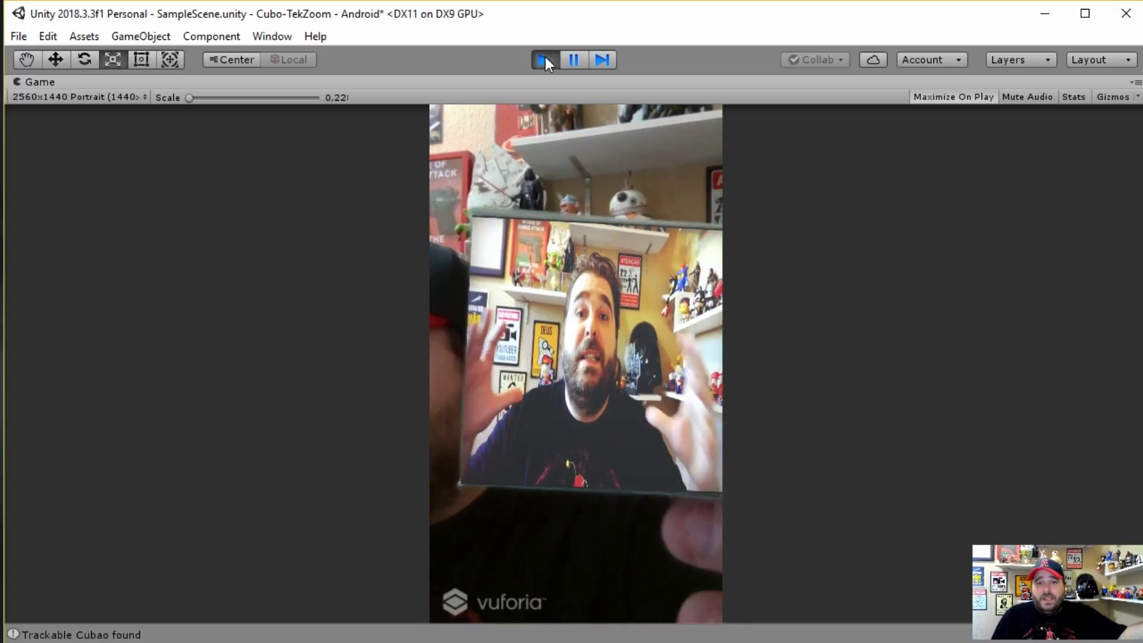
Exit Play mode, then subscribe to the channel on the YouTube Bootstrap Studio course page.
left_click(541, 61)
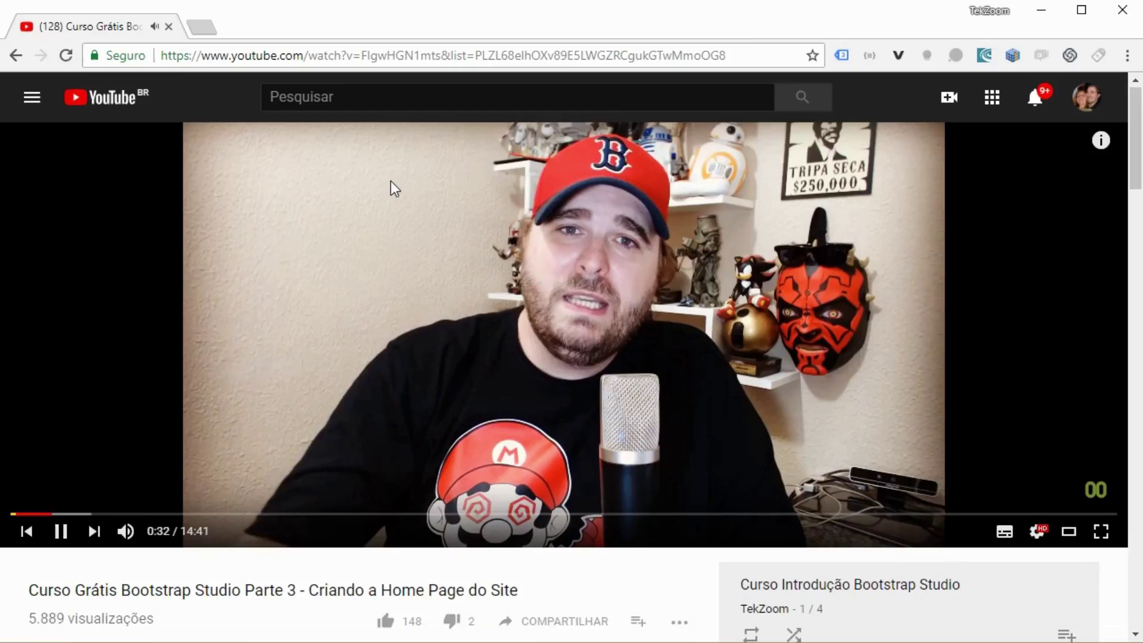
scroll(393, 184, "down", 5)
left_click(619, 333)
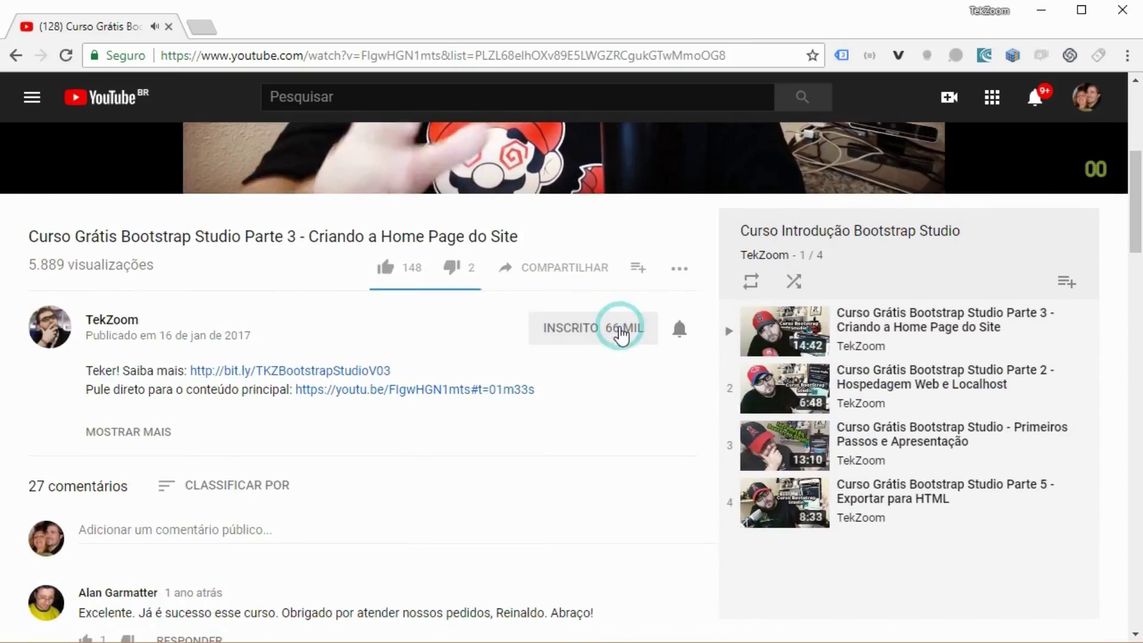